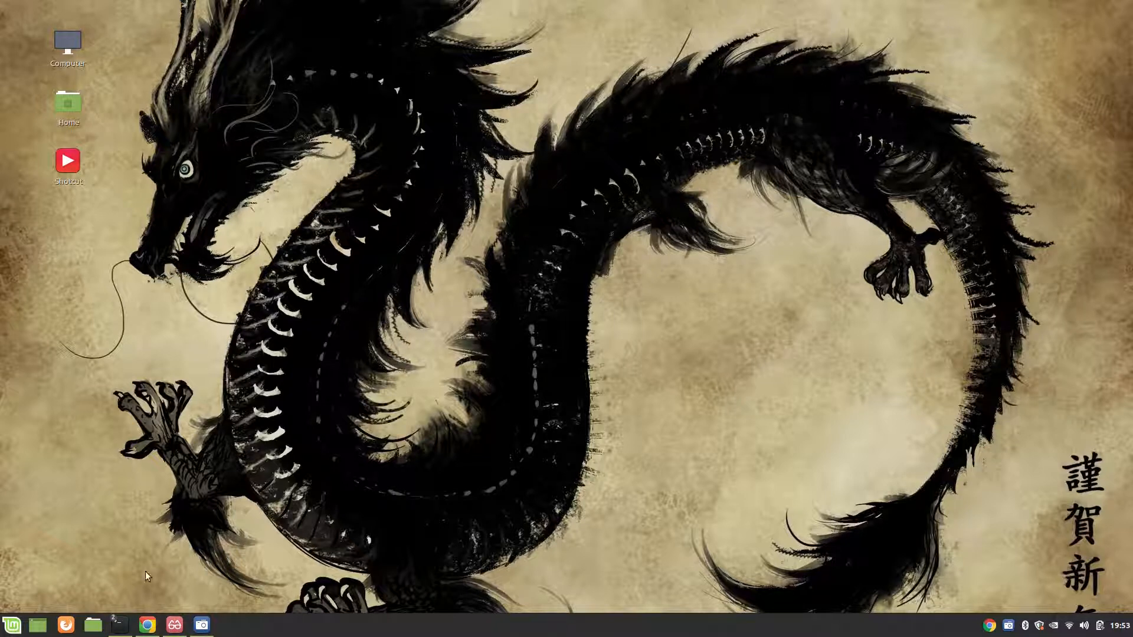
Step: Open the EFS-Basics.pdf notes, then switch to Chrome and open the list of VPCs in the AWS console
click(173, 624)
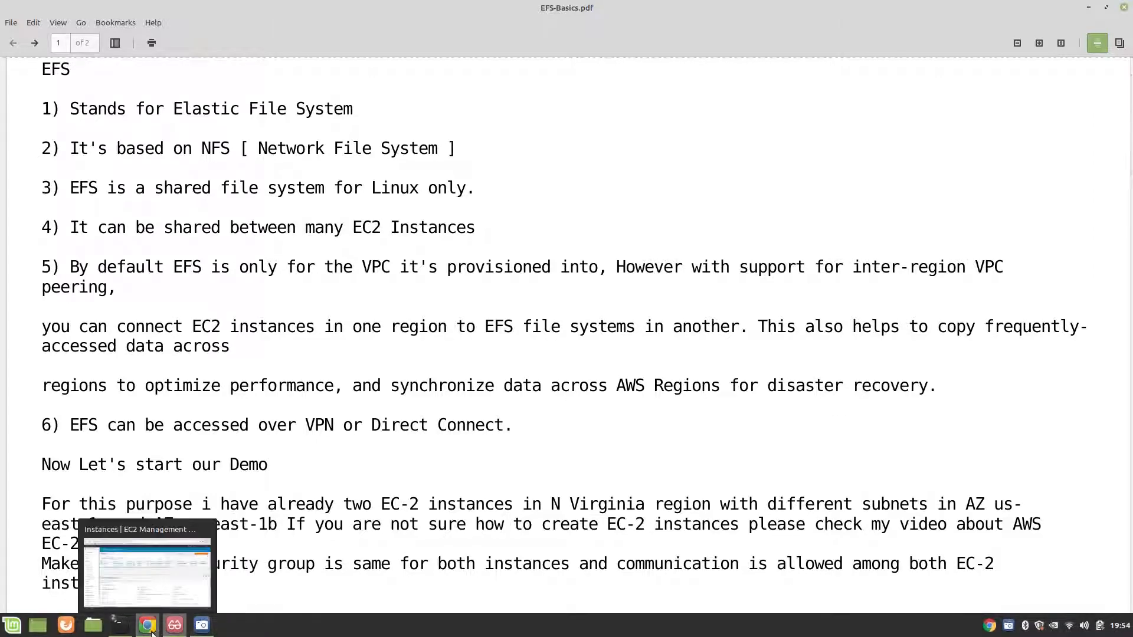
click(148, 627)
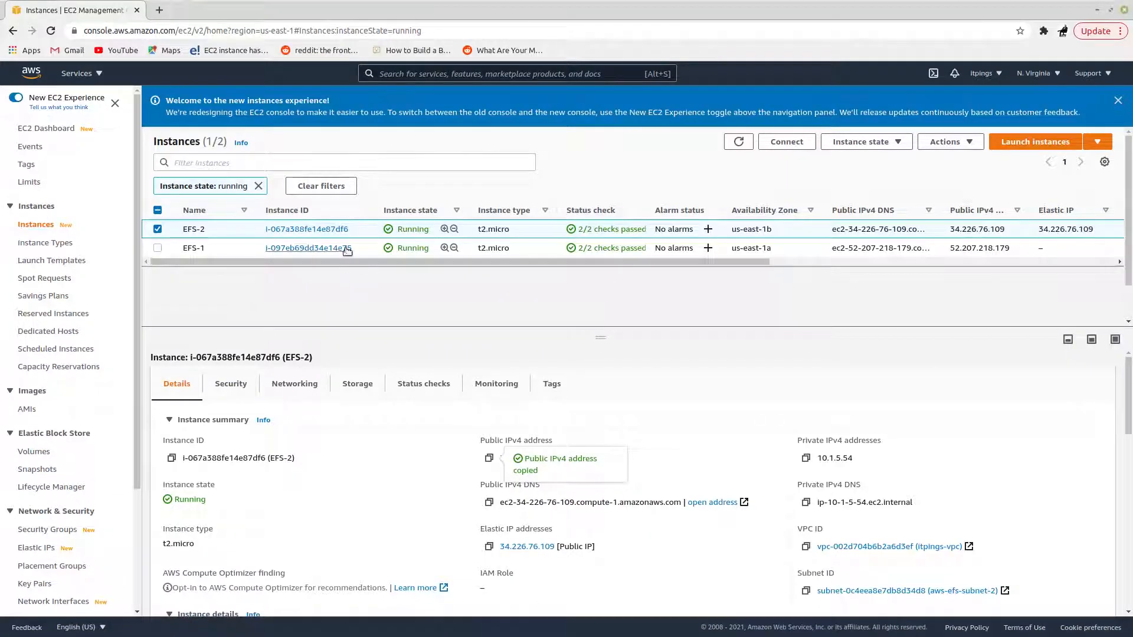
click(80, 74)
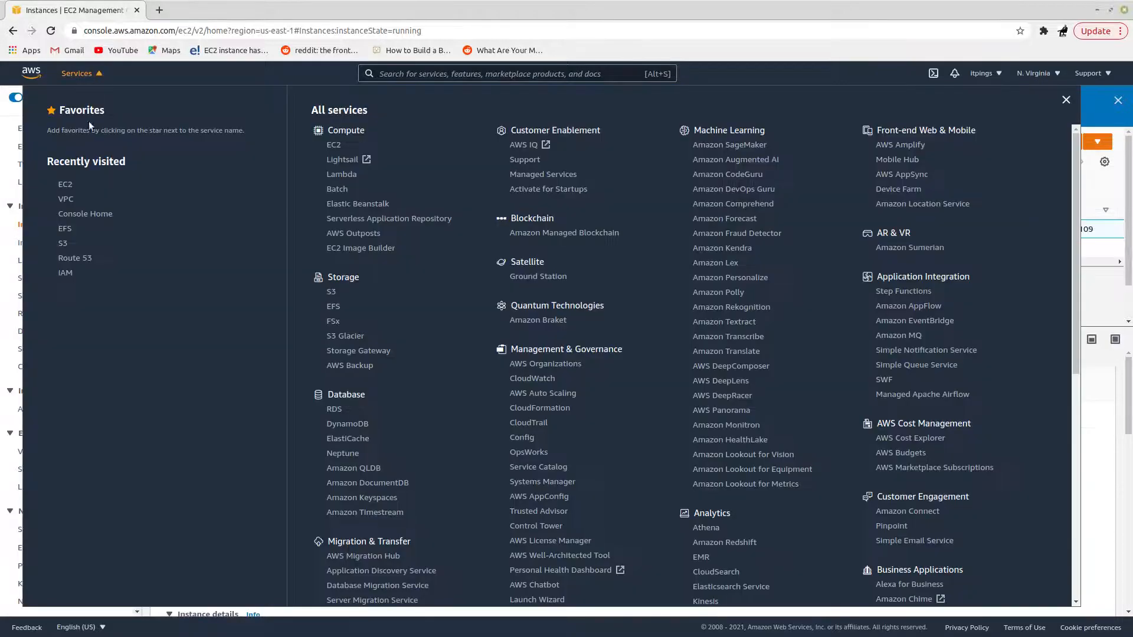
click(65, 199)
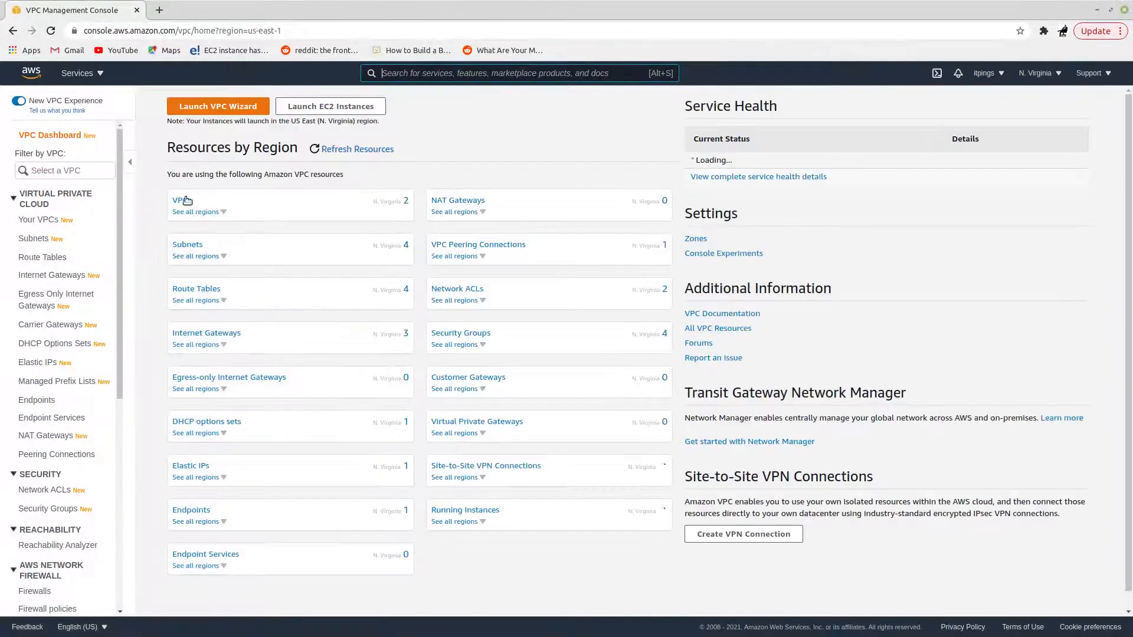
click(176, 204)
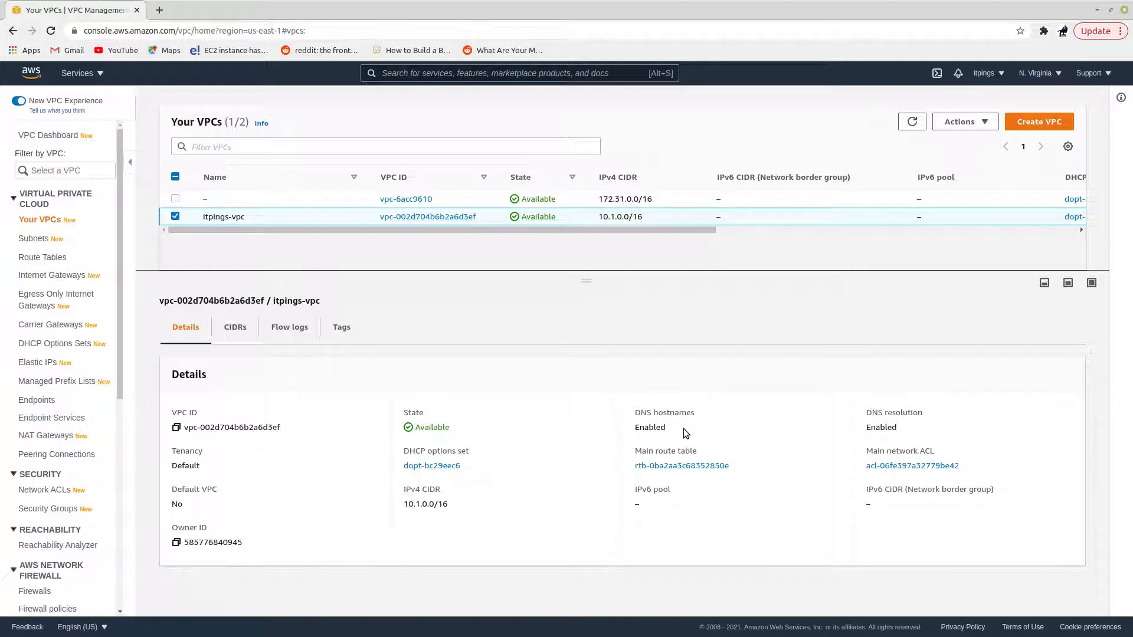
Step: Check the DNS hostnames and DNS resolution settings in the details of itpings-vpc
drag(683, 429, 625, 412)
click(896, 426)
drag(906, 428, 837, 399)
click(836, 404)
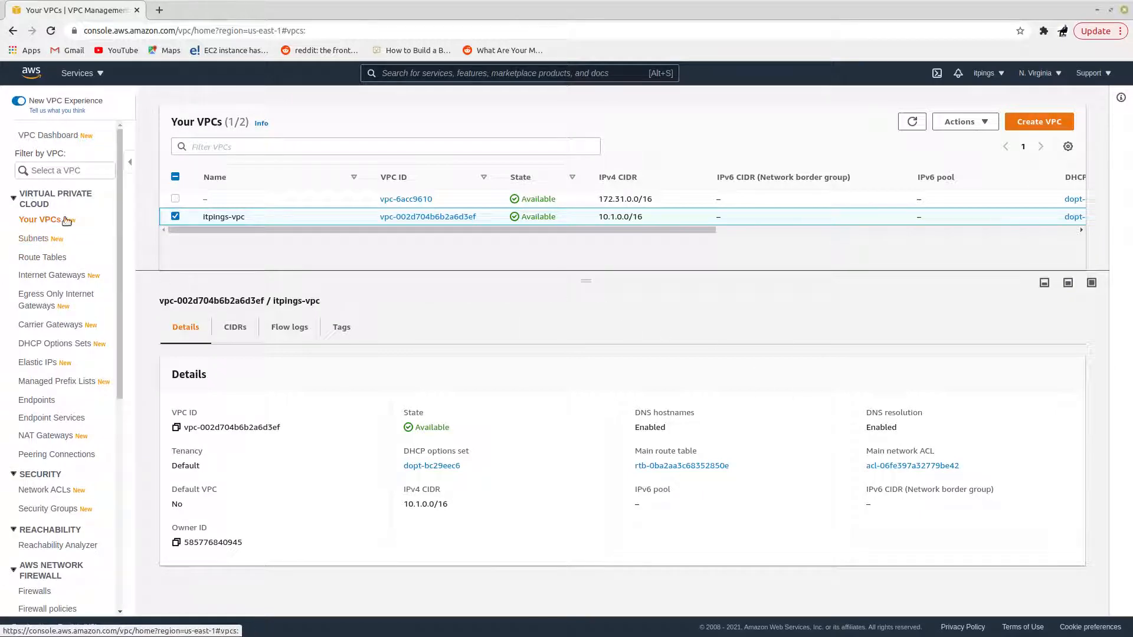
Step: Open the EC2 service and show its running instances
click(94, 74)
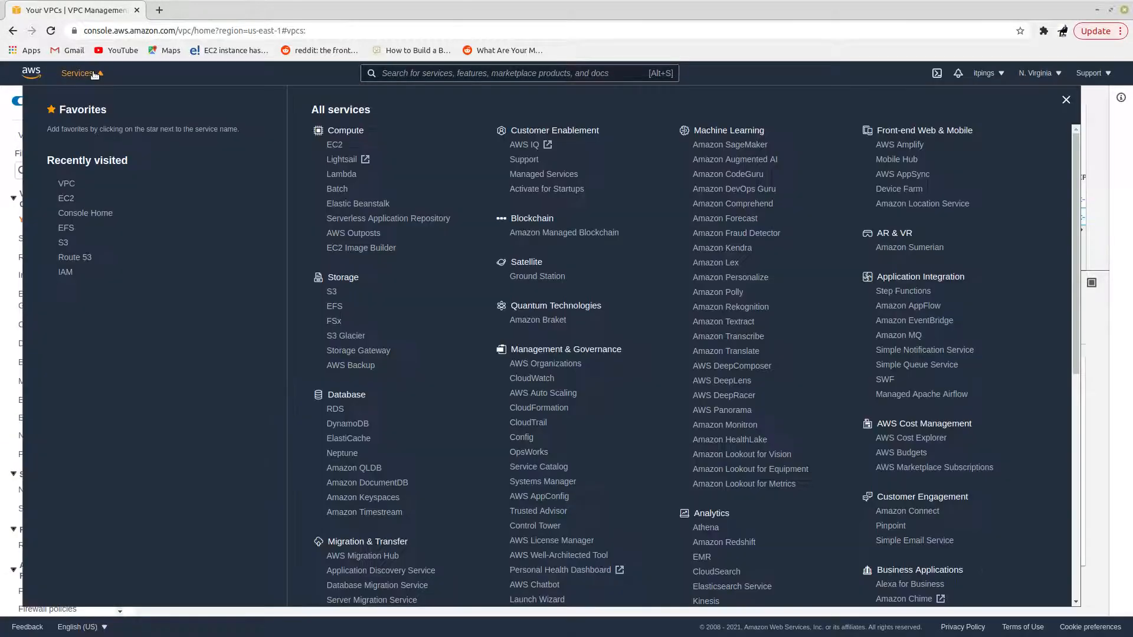
click(70, 198)
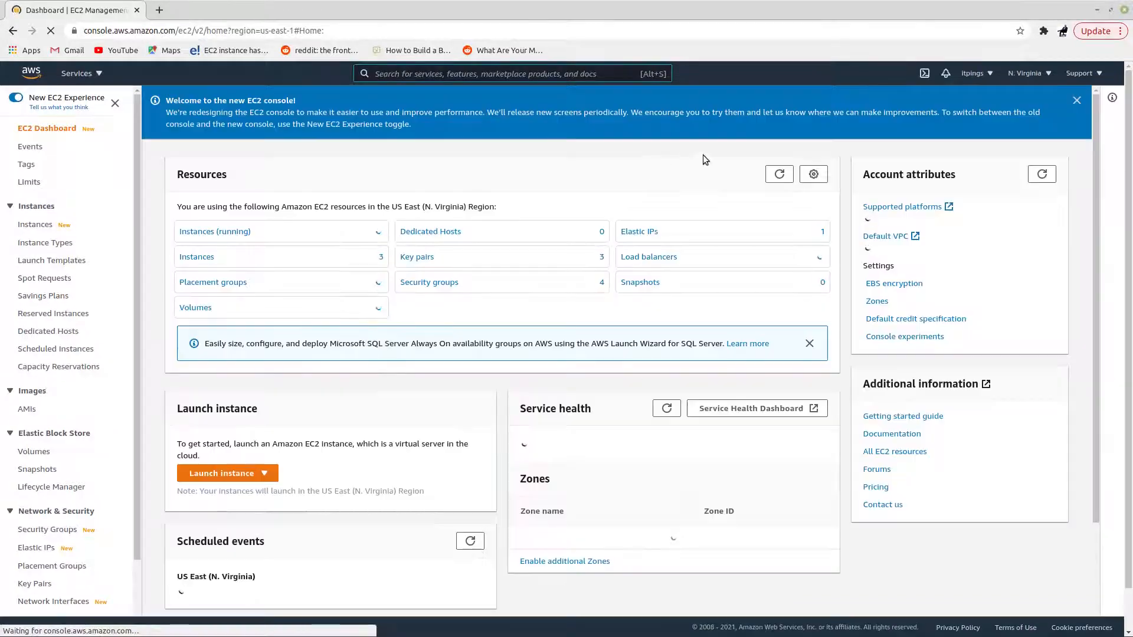
click(211, 232)
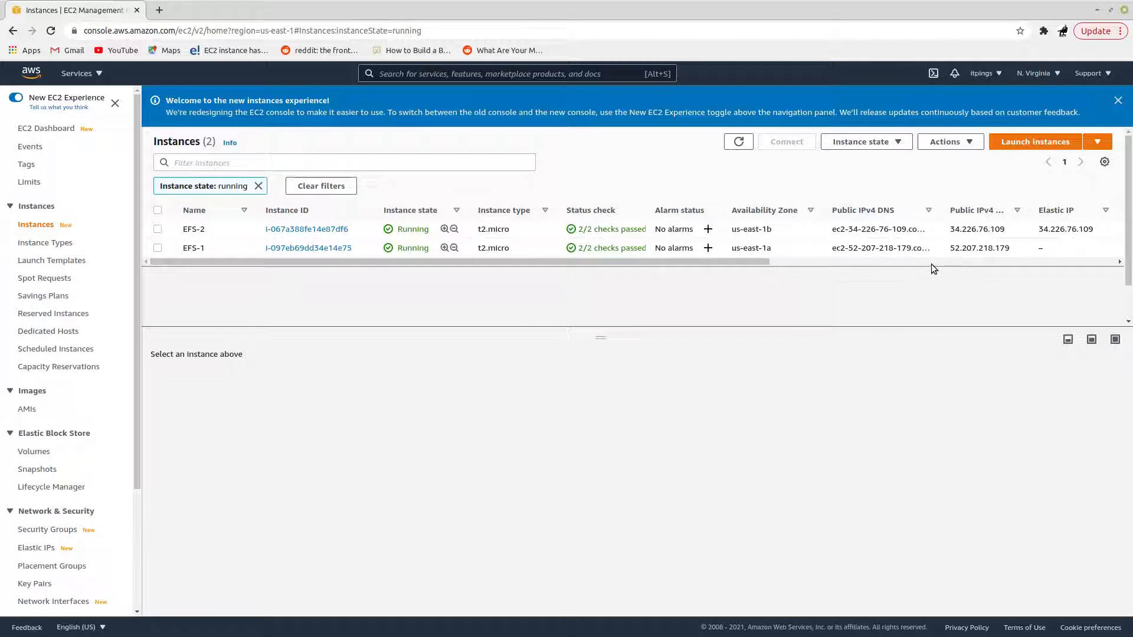
Step: Search the console for "subnet", open the VPC subnets list and look over aws-efs-1 and aws-efs-subnet-2
click(448, 70)
text(sub)
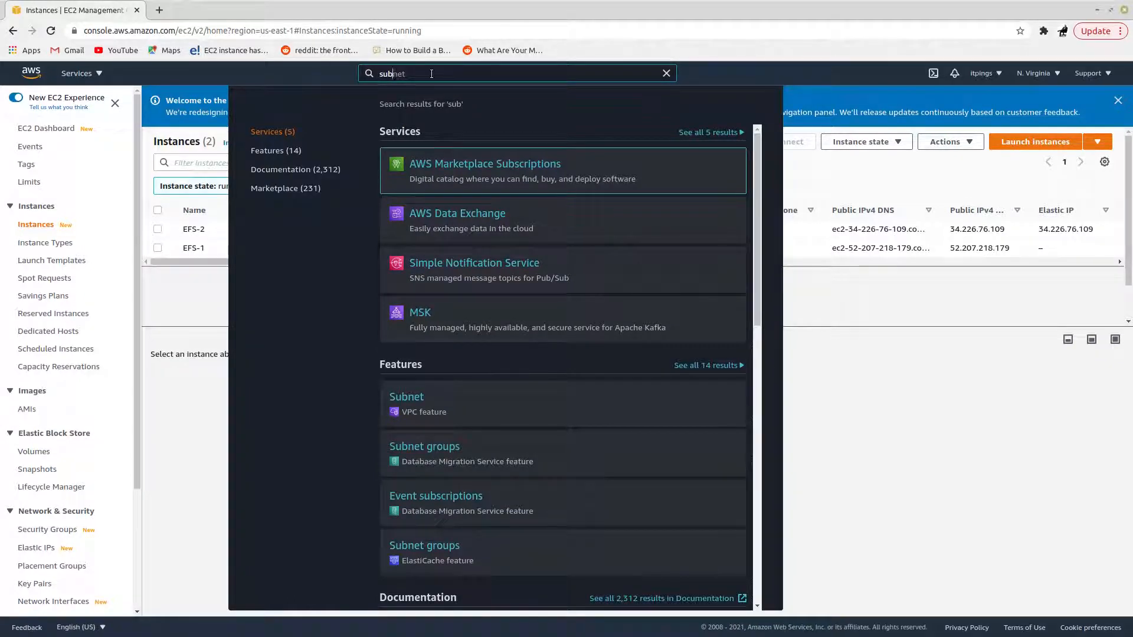
text(net)
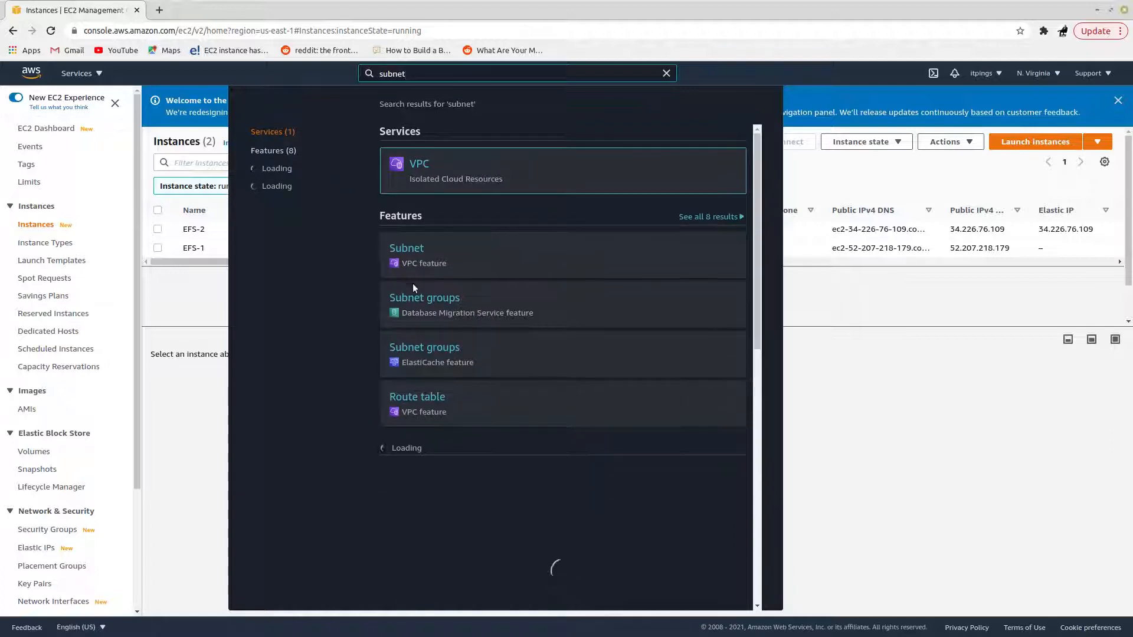
click(414, 254)
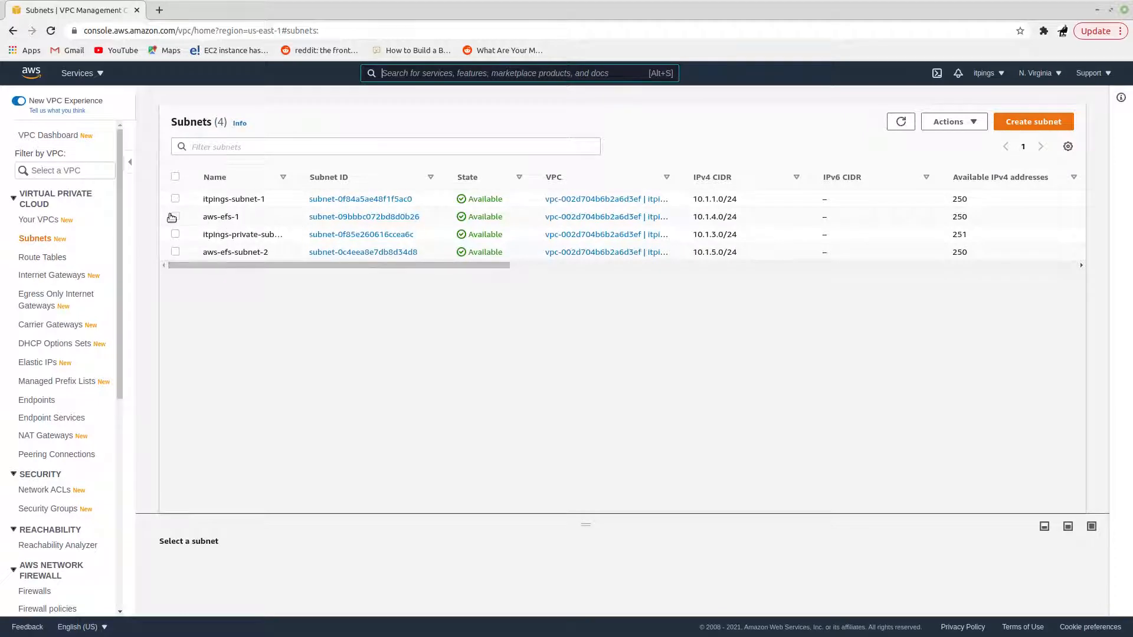
mouse_move(212, 217)
mouse_move(203, 252)
Step: Inspect the RT-EFS route table and open the list of internet gateways
click(47, 258)
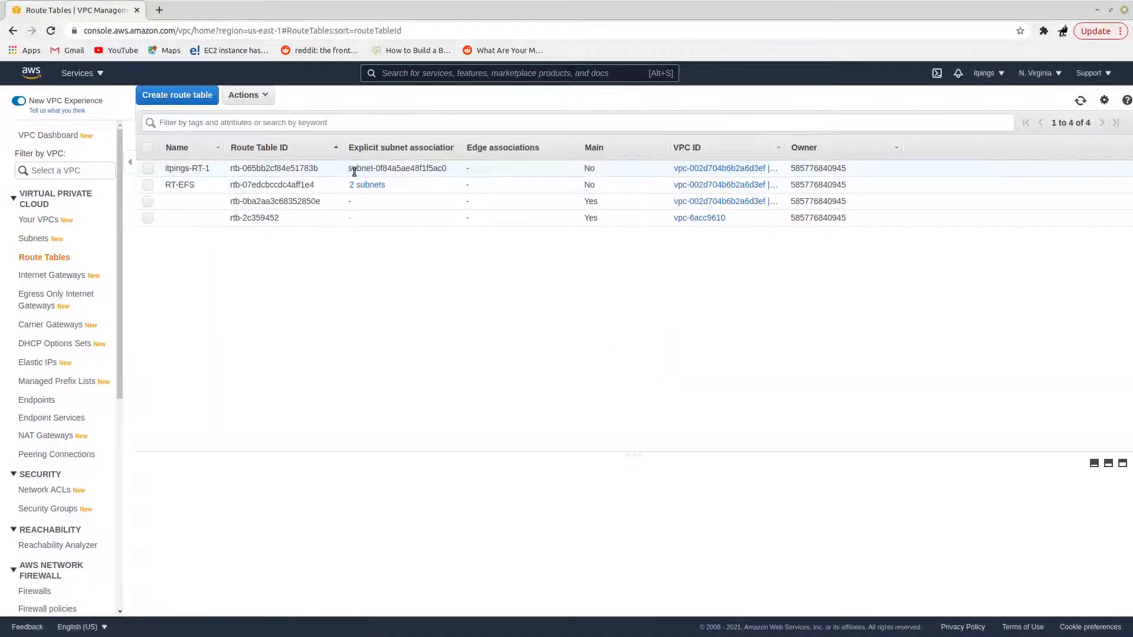
click(148, 185)
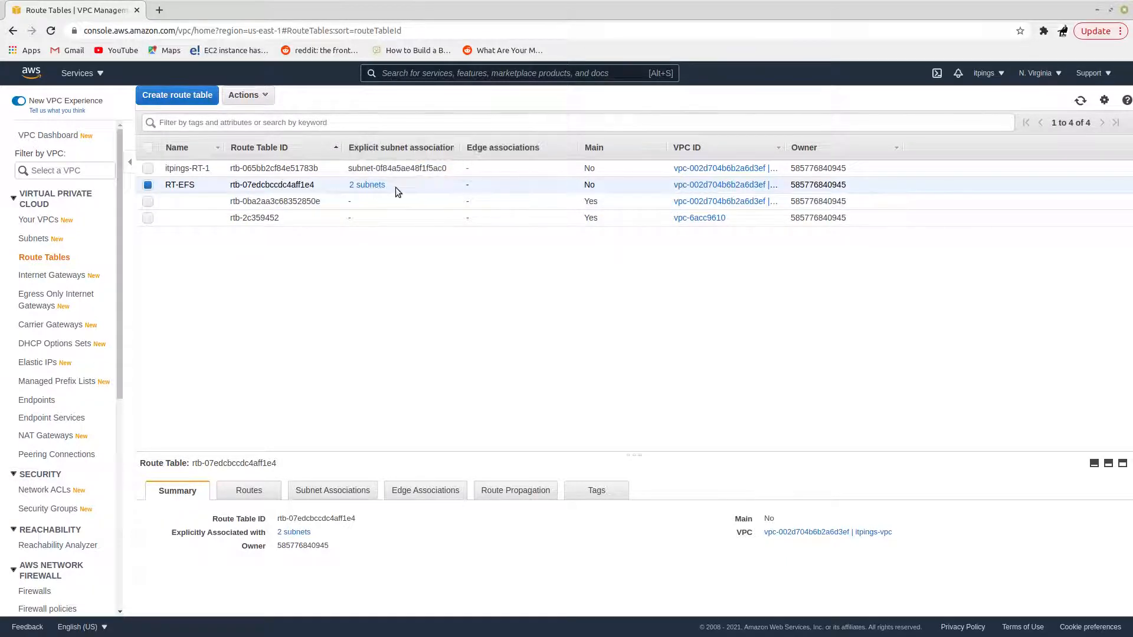
click(89, 275)
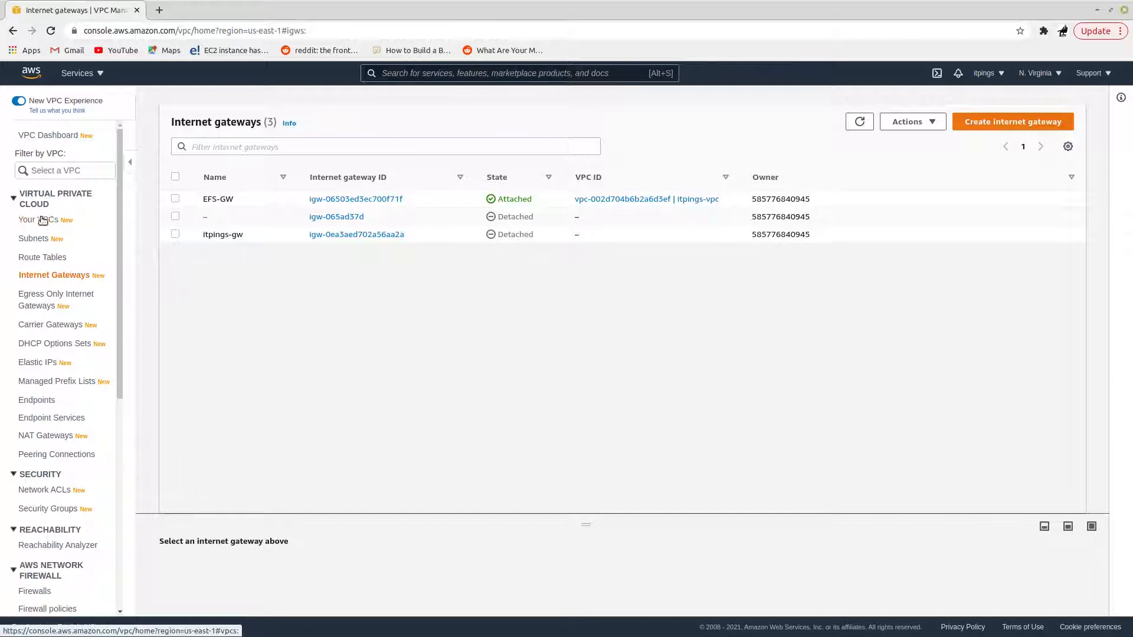
Step: Return to the running EC2 instances and shrink the details pane to enlarge the instance list
click(82, 73)
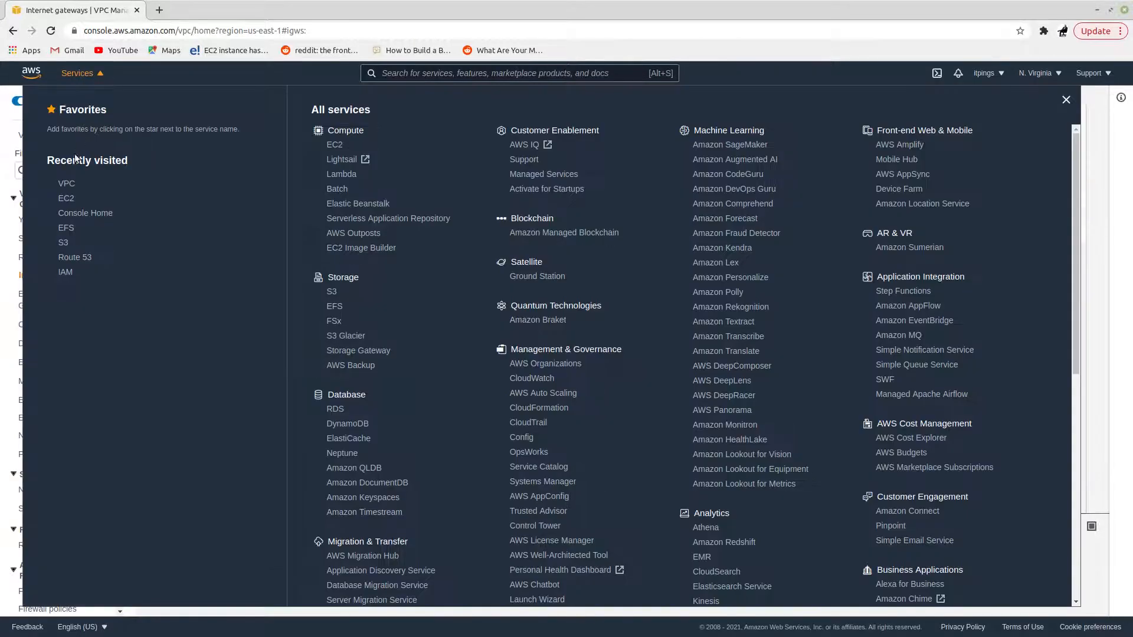
click(72, 199)
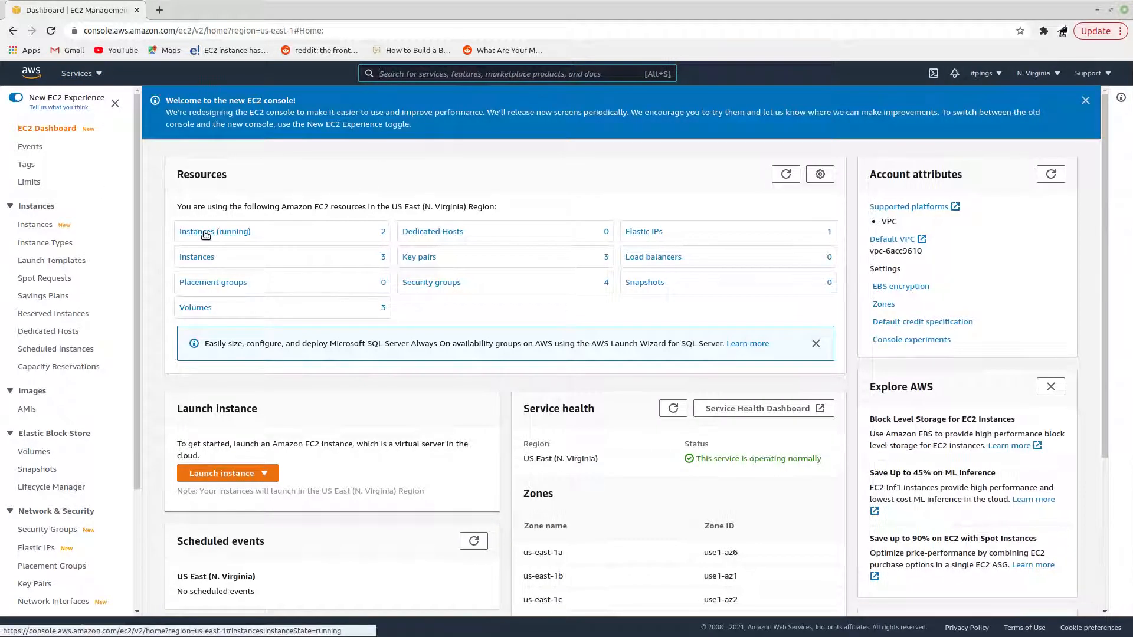
click(206, 233)
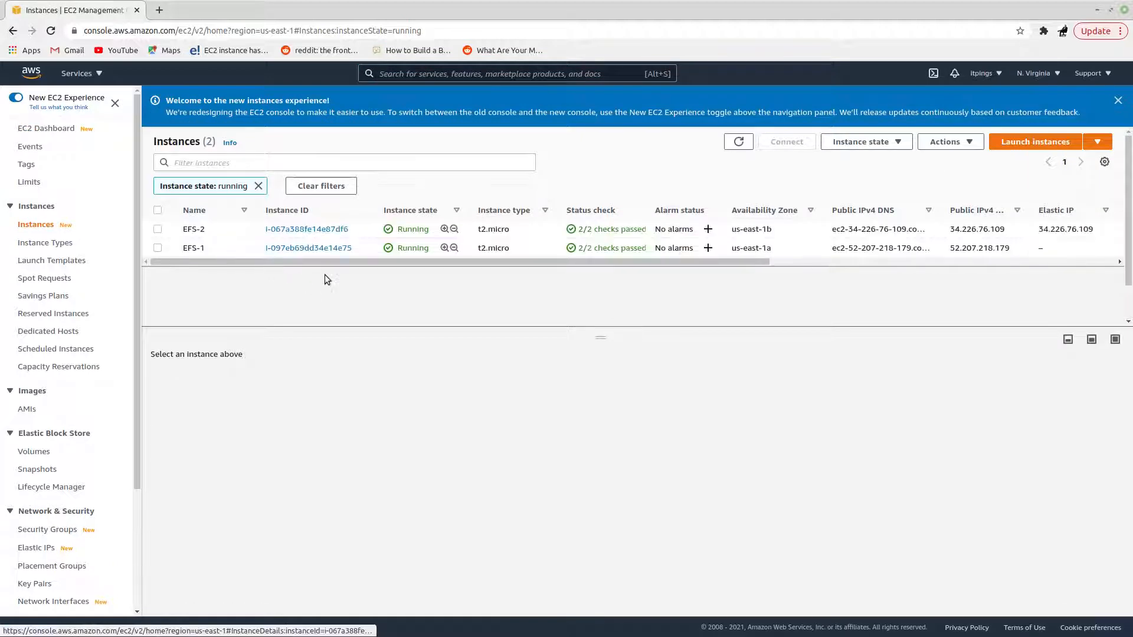
drag(740, 329, 743, 402)
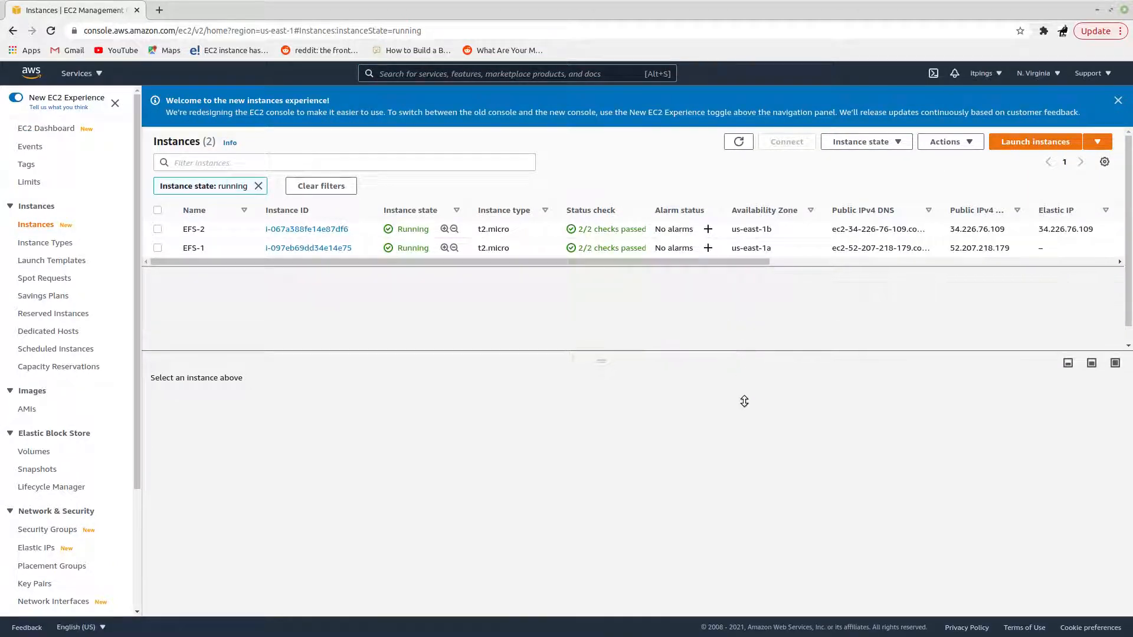
Step: Expand the instance summary of EFS-1 and examine its public IPv4 DNS and private IPv4 address
click(157, 248)
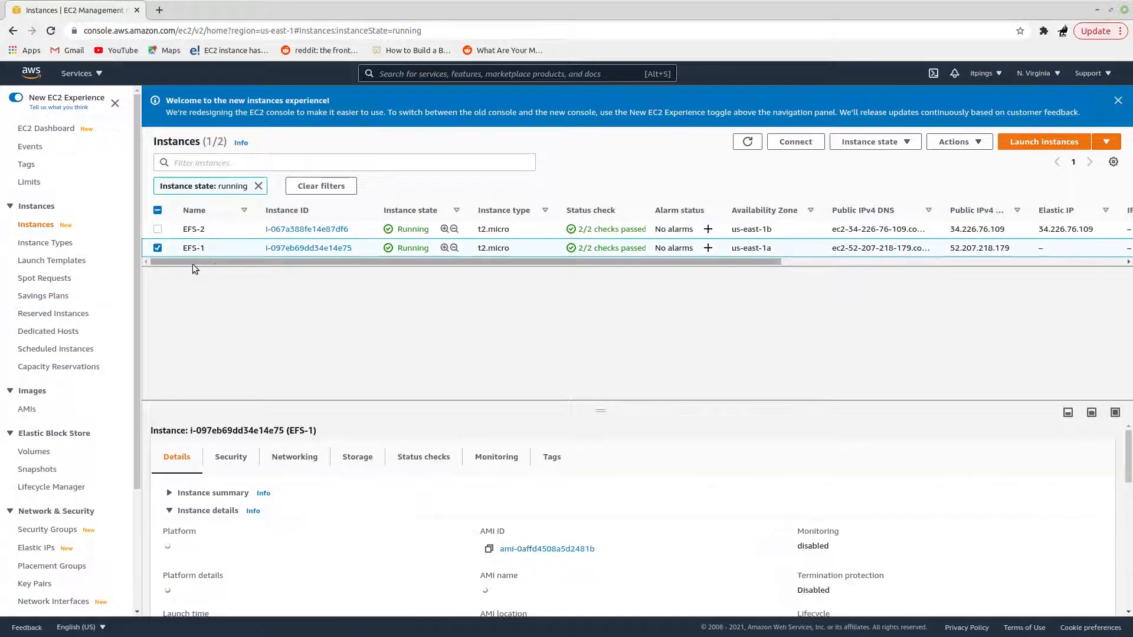
click(171, 494)
drag(612, 400, 606, 317)
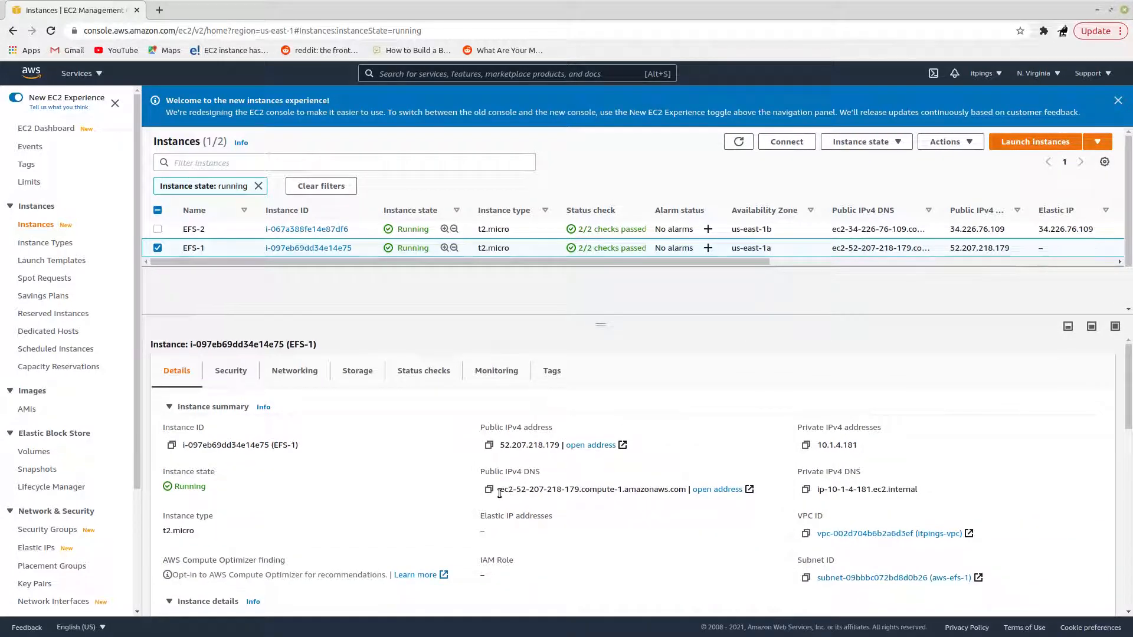
drag(499, 493, 675, 494)
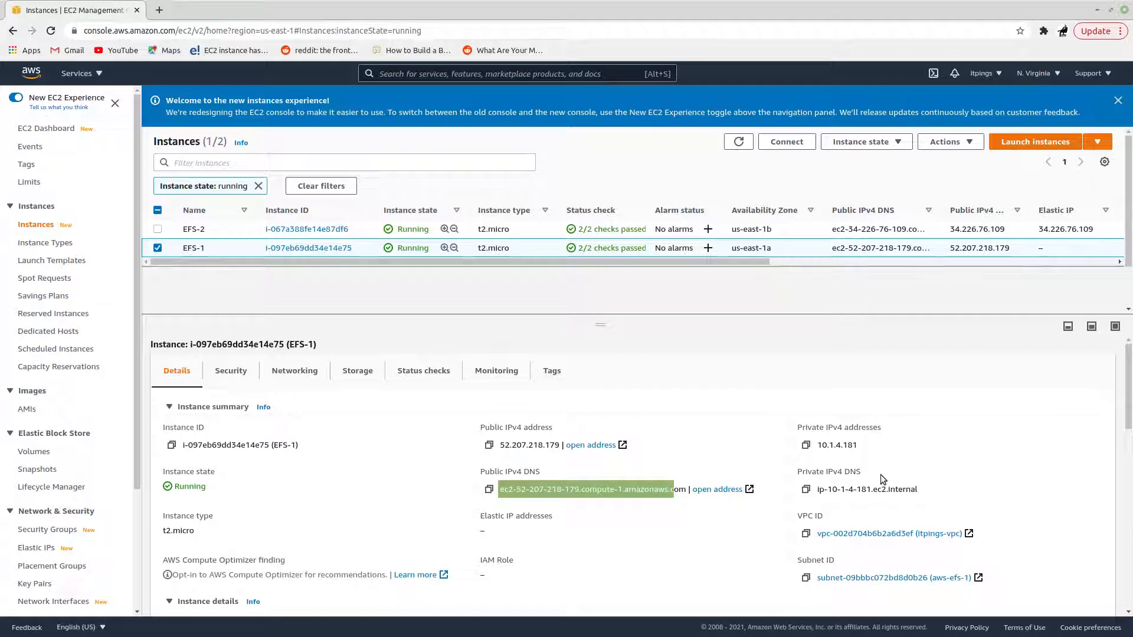
drag(861, 444, 823, 447)
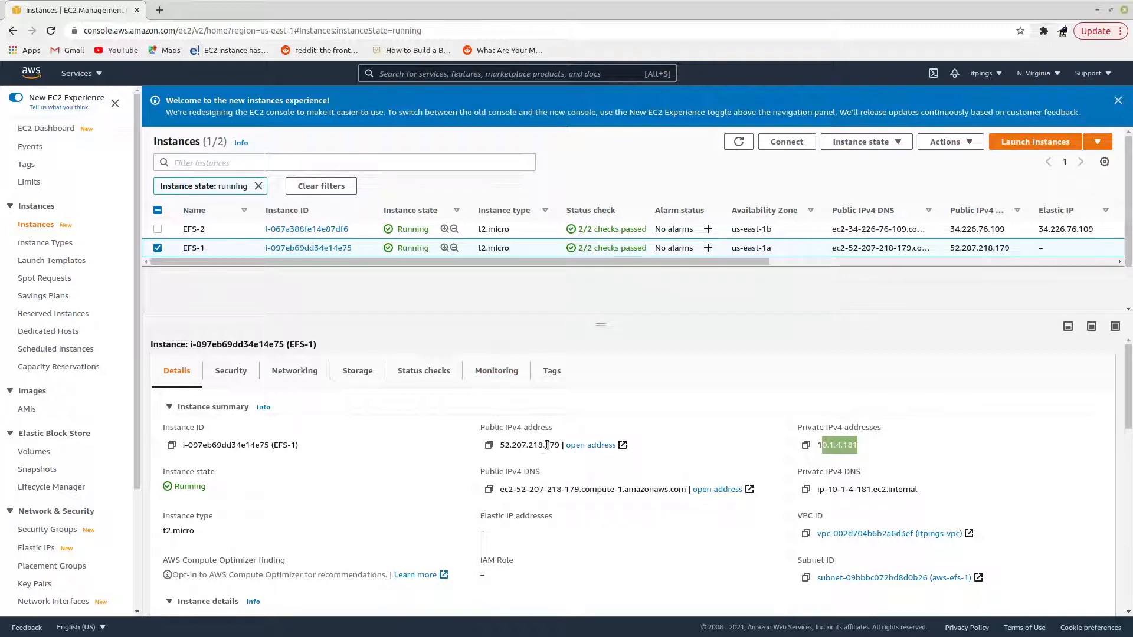
Step: Switch to the terminal connected to ip-10-1-5-54 and display /etc/os-release to check its operating system
mouse_move(121, 624)
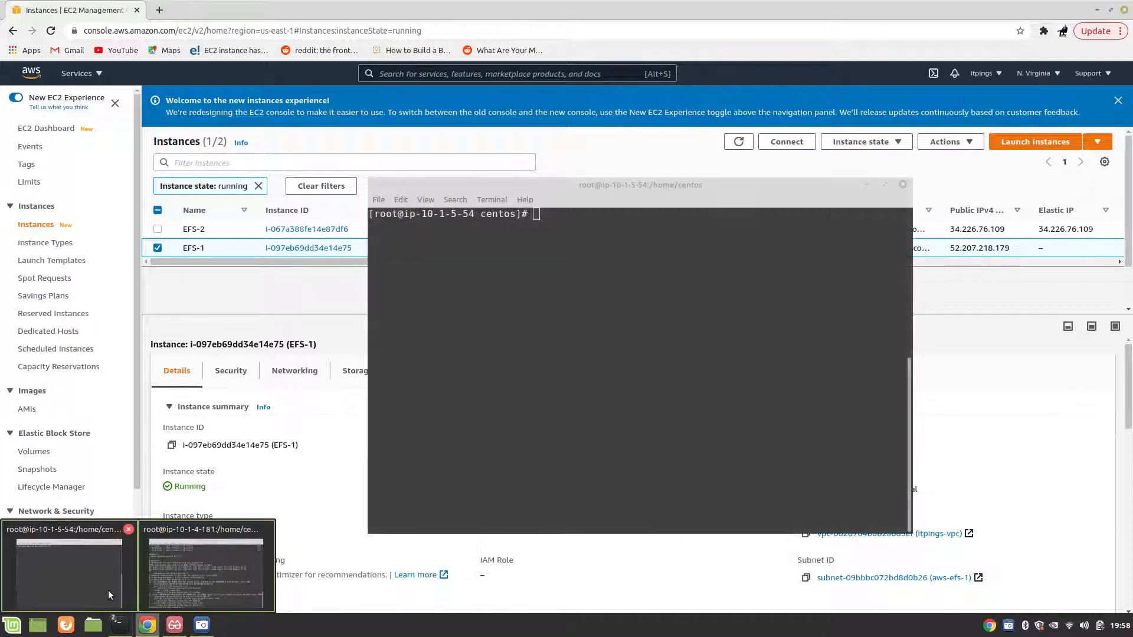
click(108, 590)
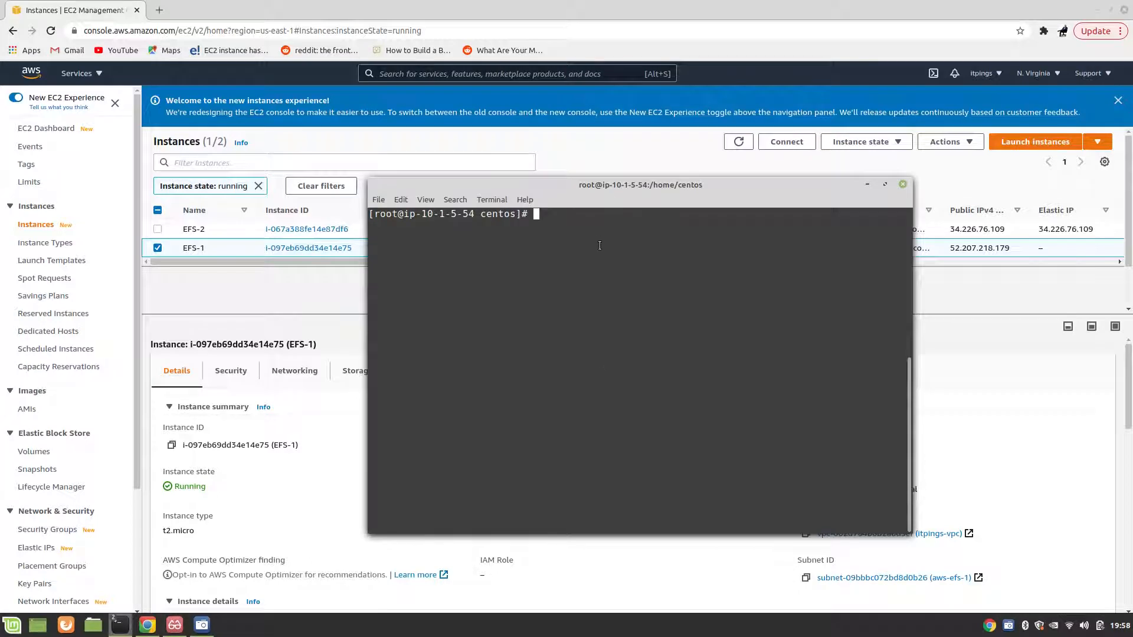
key(Return)
key(Return)
key(Return)
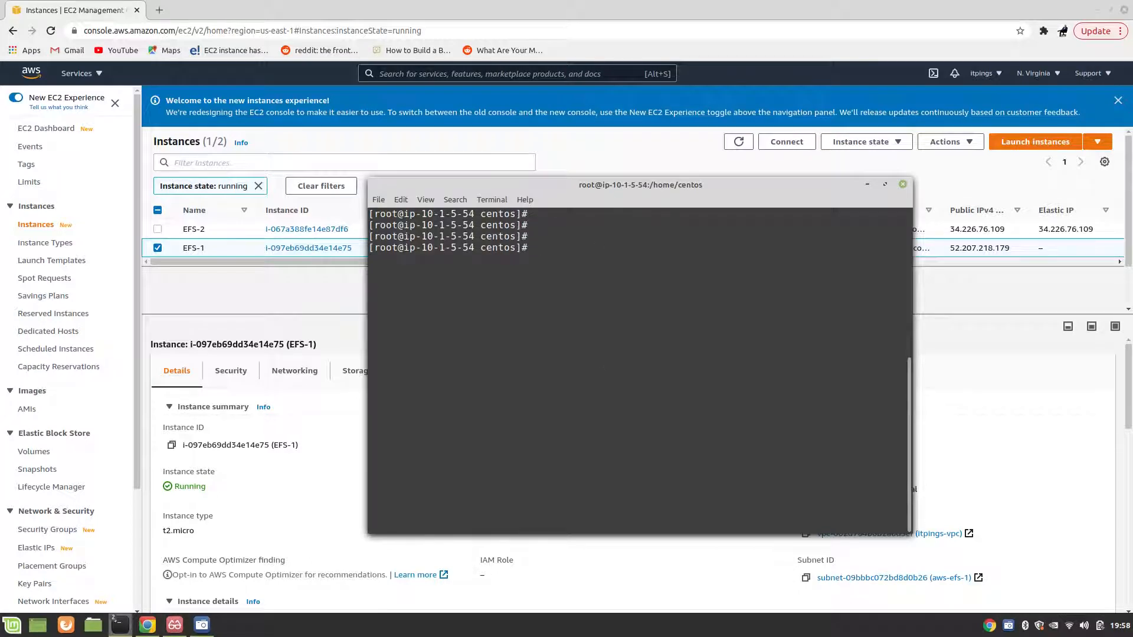
text(cat )
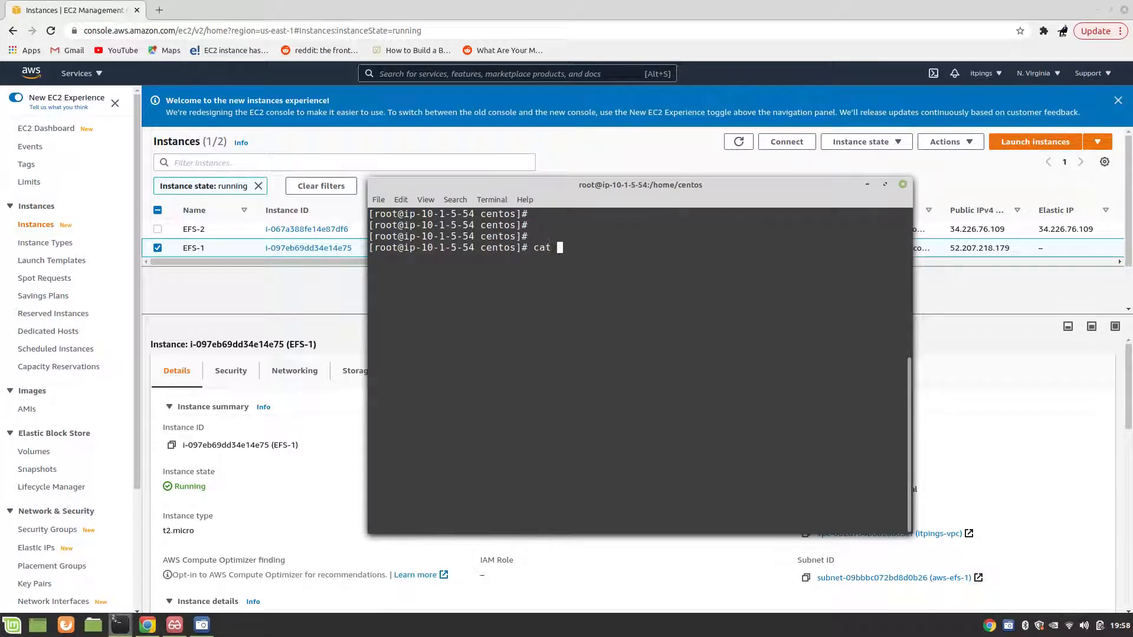
text(/etc/os)
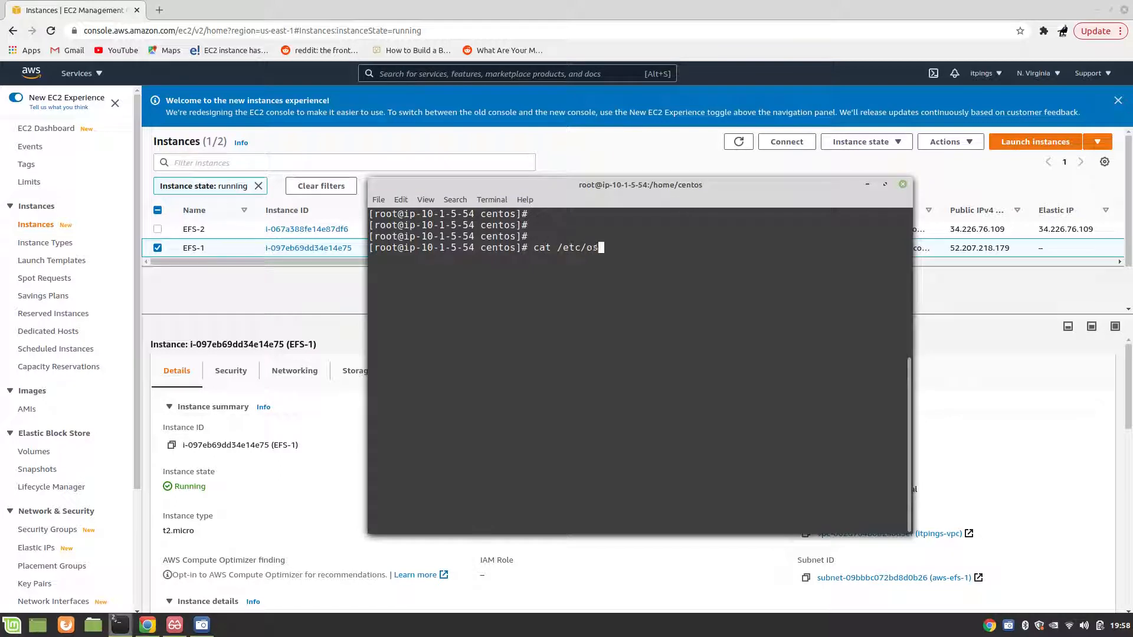
key(Tab)
key(Return)
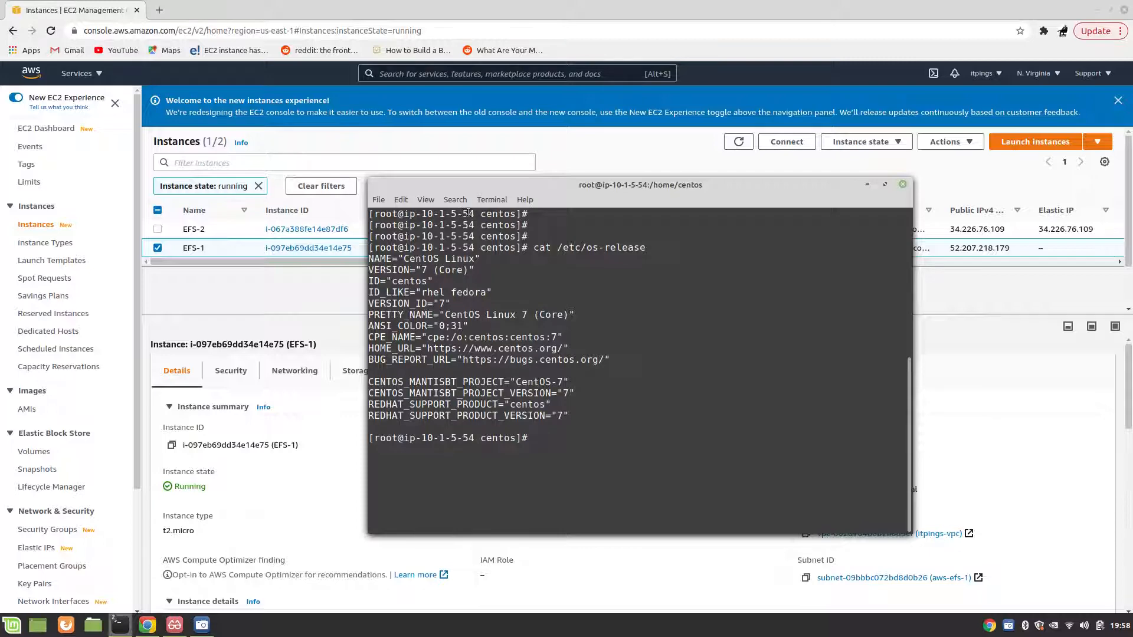
Step: Switch to the terminal connected to ip-10-1-4-181, clear it and display /etc/os-release to check its operating system
mouse_move(120, 625)
click(177, 570)
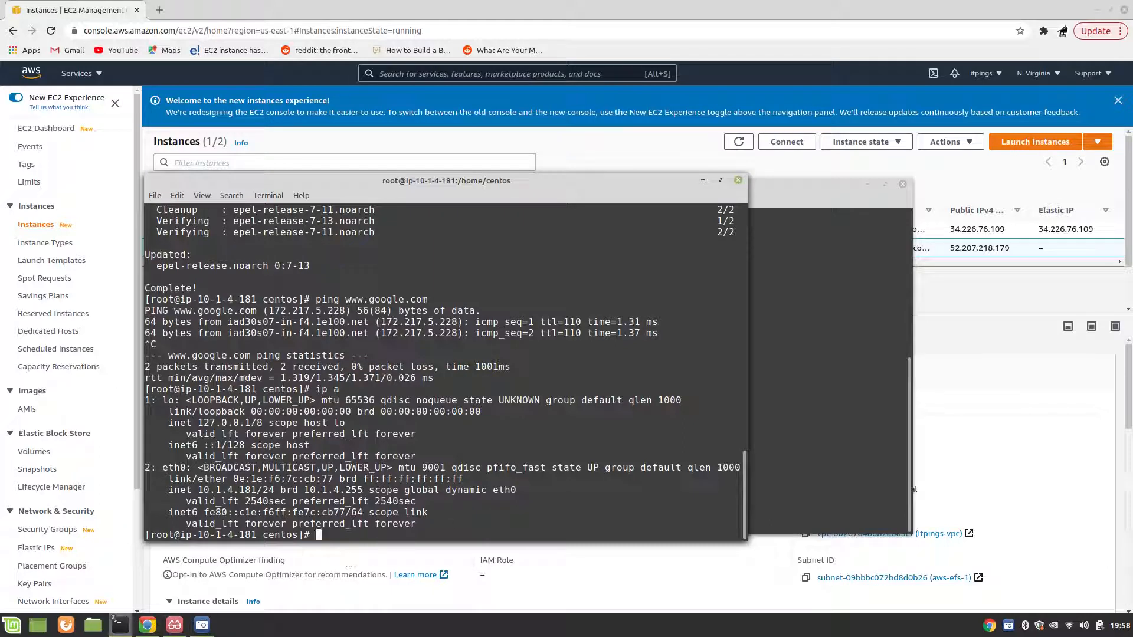
key(Return)
text(clear)
key(Return)
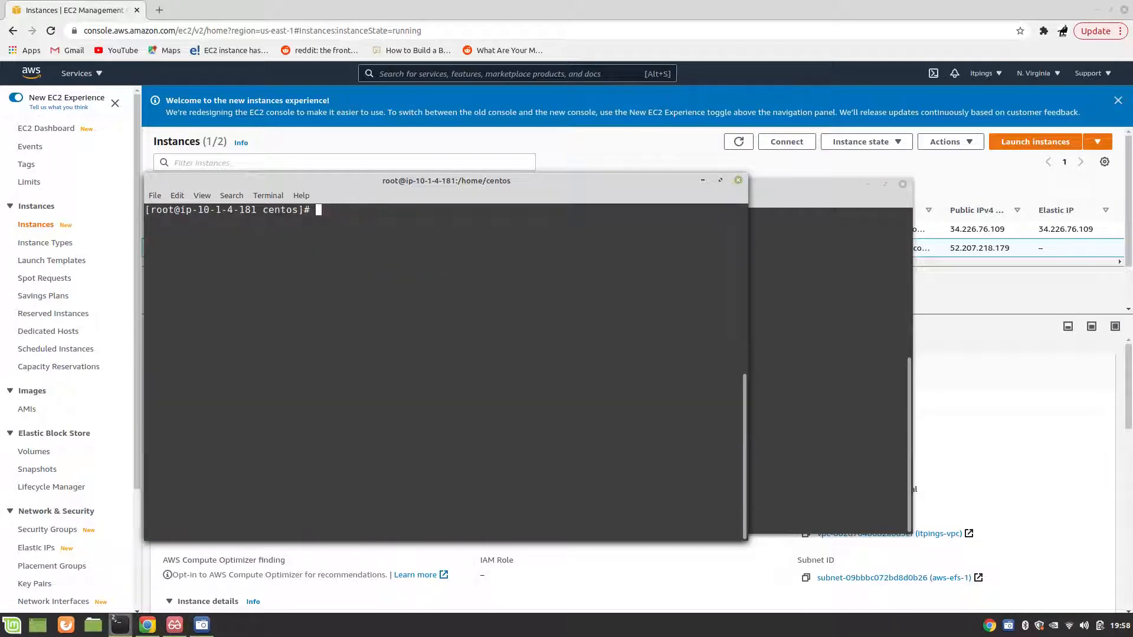
text(cat /etc/o)
key(Tab)
text(.)
key(Return)
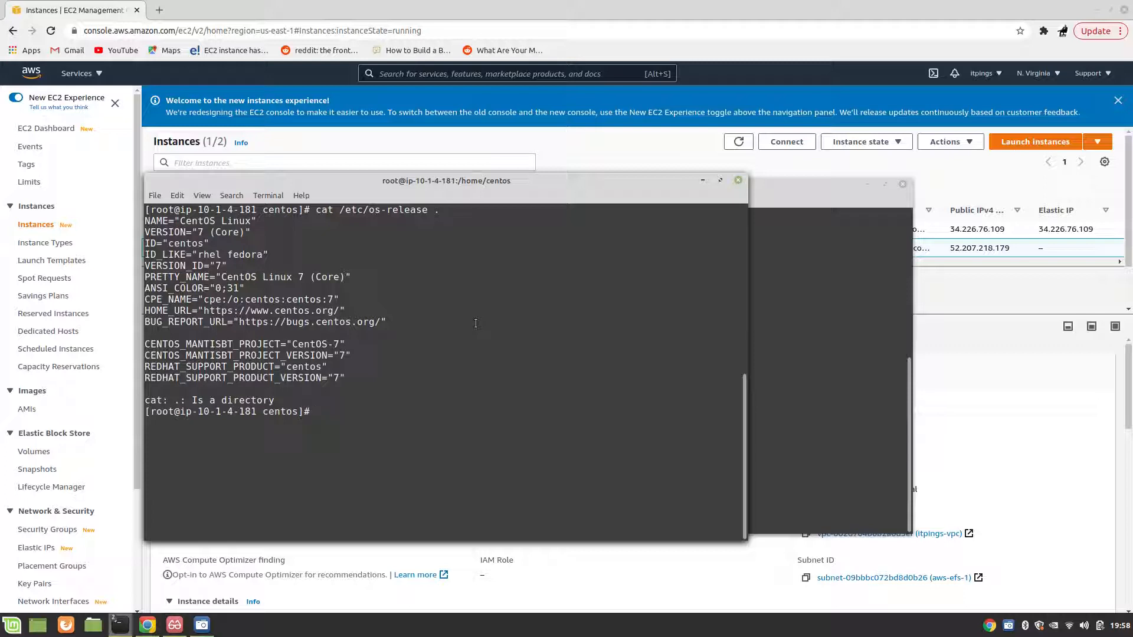
Step: Run yum -y update on ip-10-1-4-181 and clear the terminal
text(yum -y update)
key(Return)
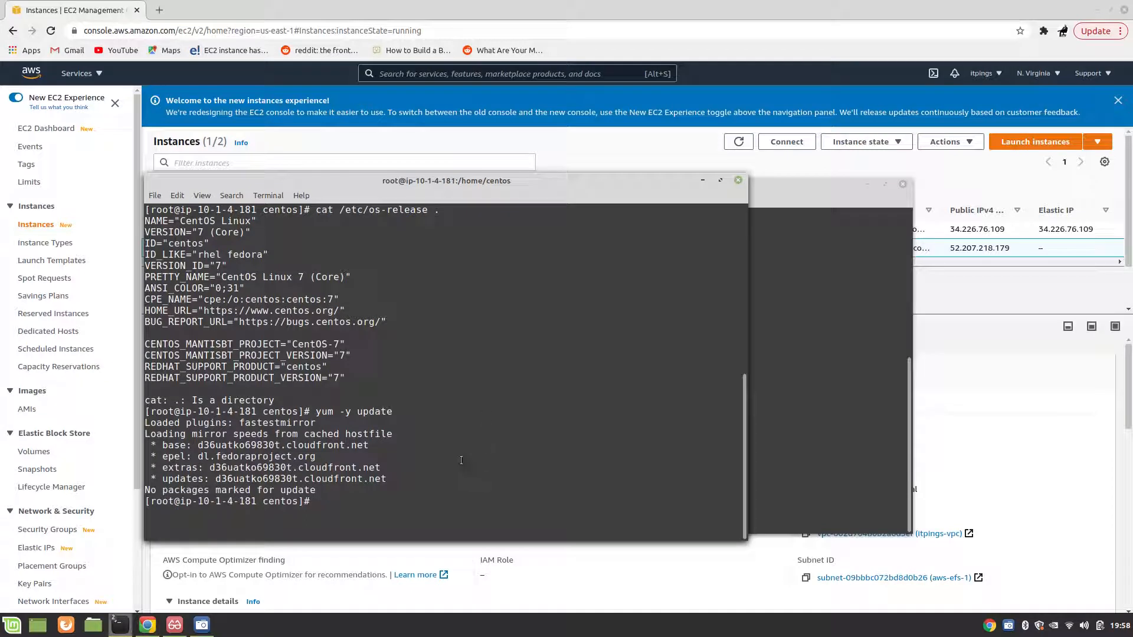
key(ctrl+l)
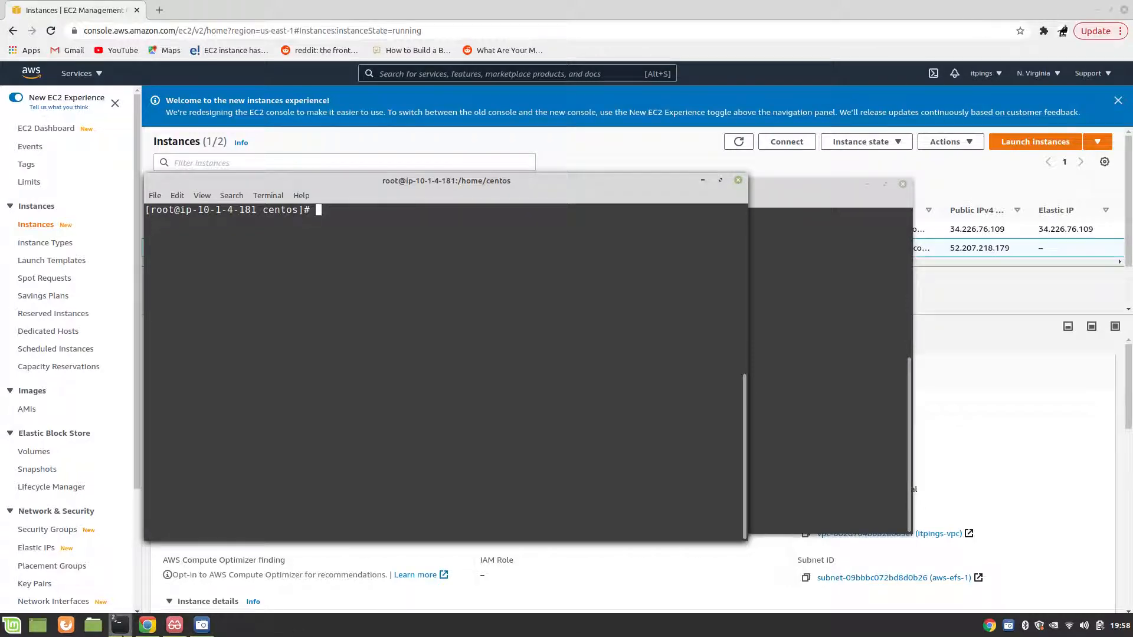
Step: Switch to EFS-Basics.pdf and read the demo prerequisites on the two EC2 instances and their shared security group
click(172, 625)
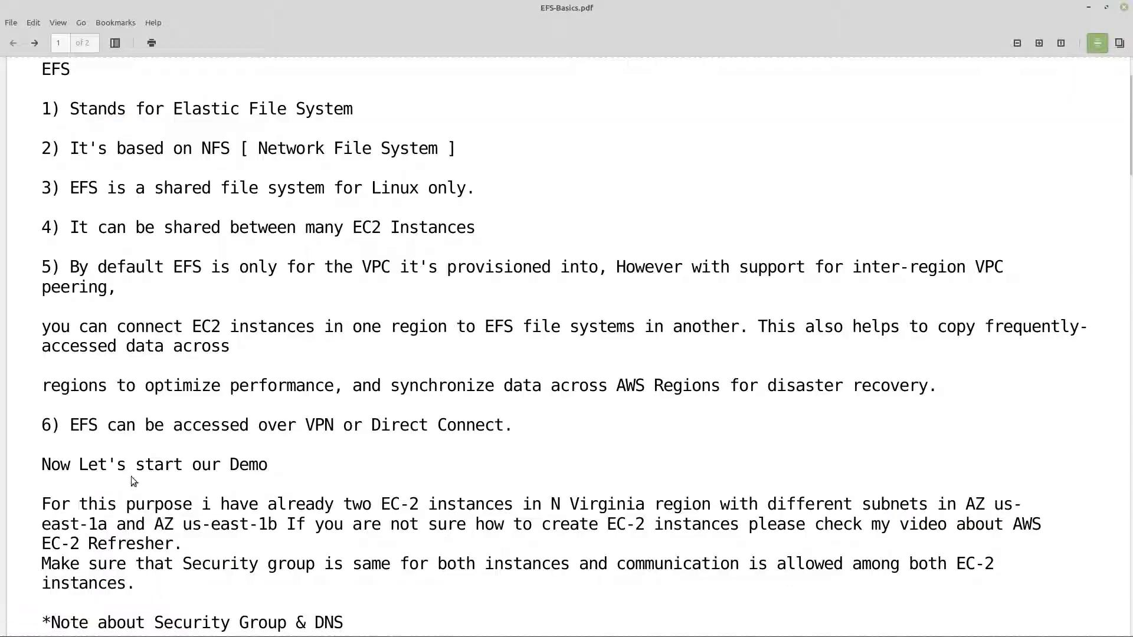
scroll(213, 501, down, 4)
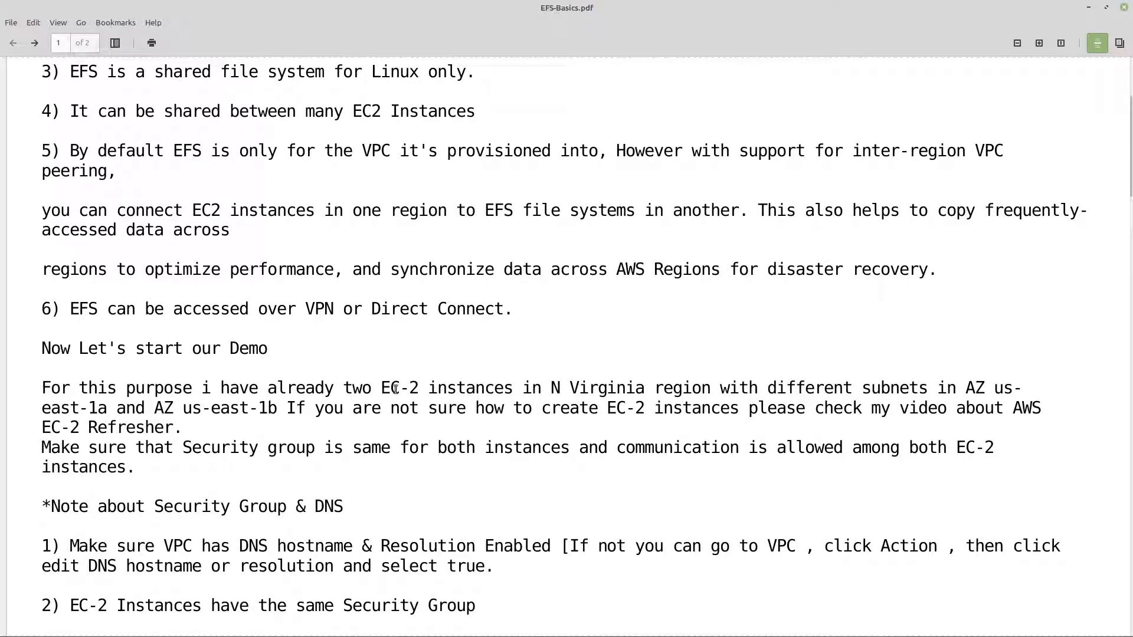
drag(389, 388, 635, 389)
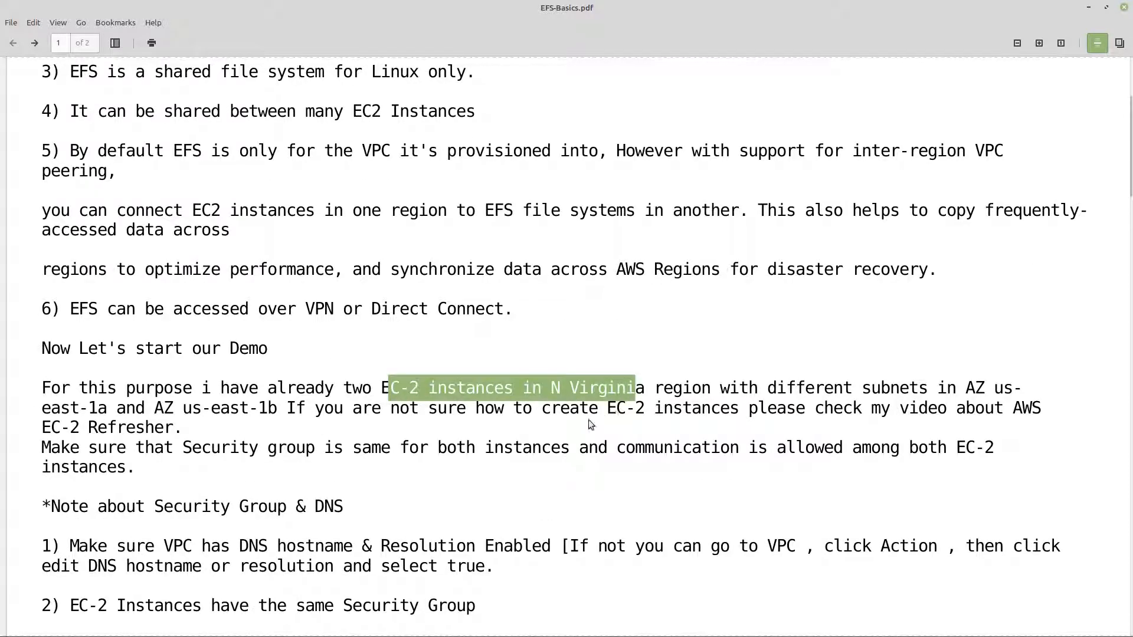
click(75, 452)
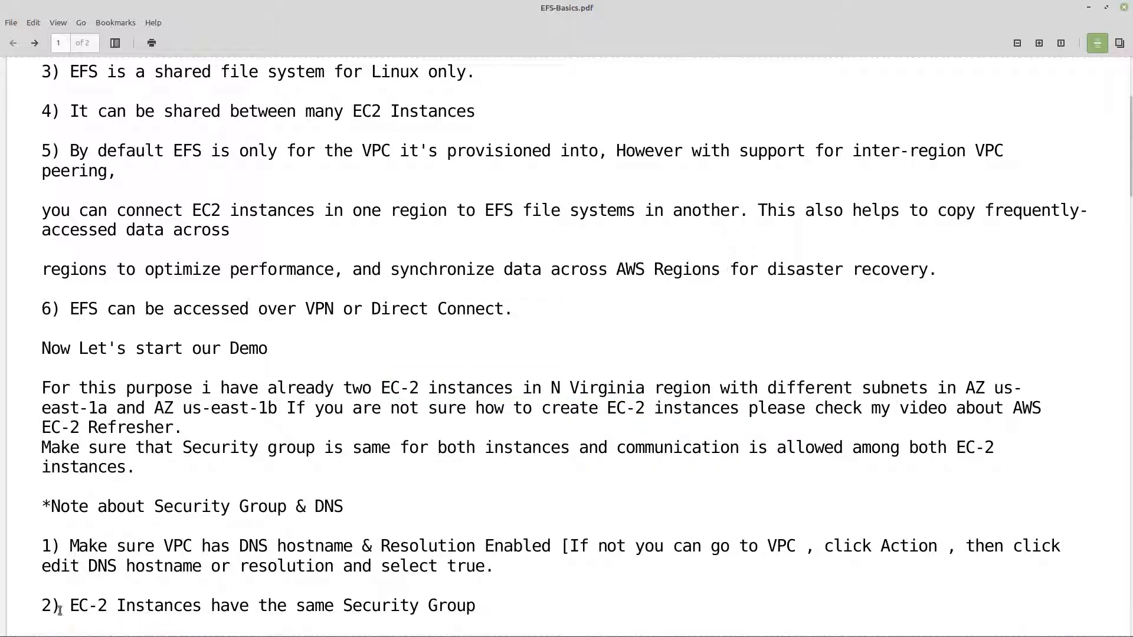
Step: Switch to the EC2 console, open EFS-1's security group itpings-secgrp-1 and examine its NFS inbound rule
mouse_move(148, 627)
click(149, 626)
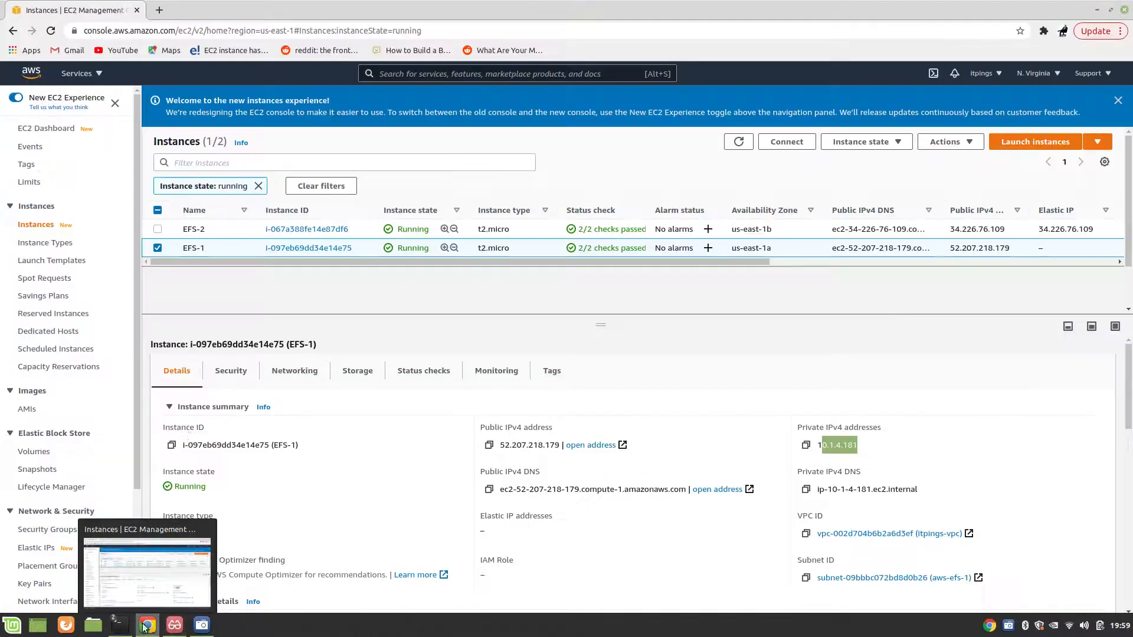
click(230, 372)
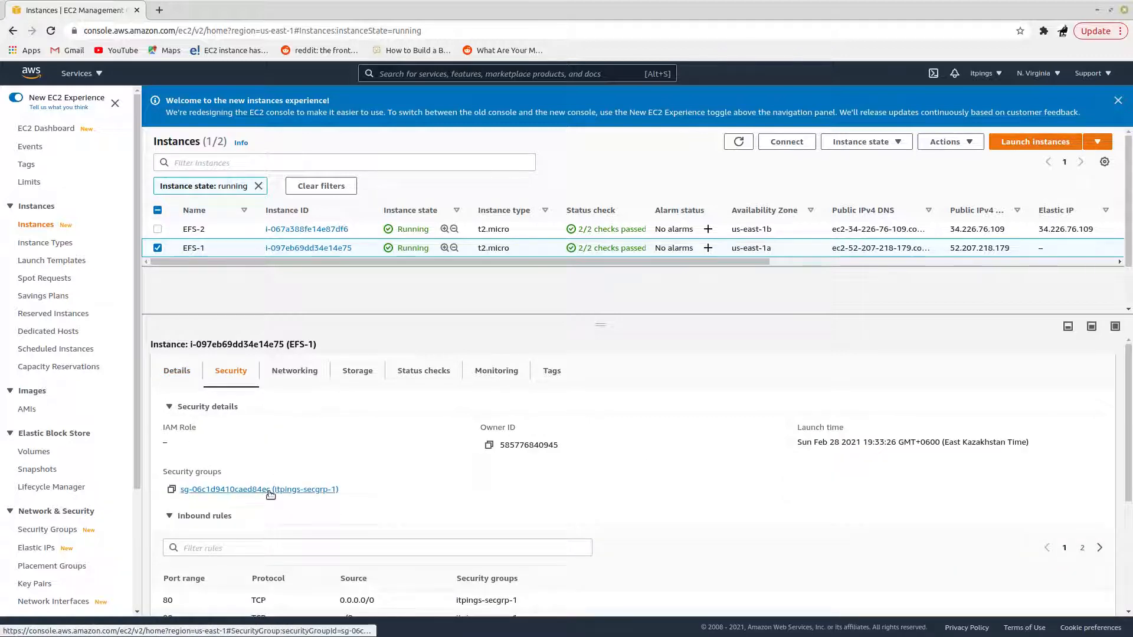
click(251, 491)
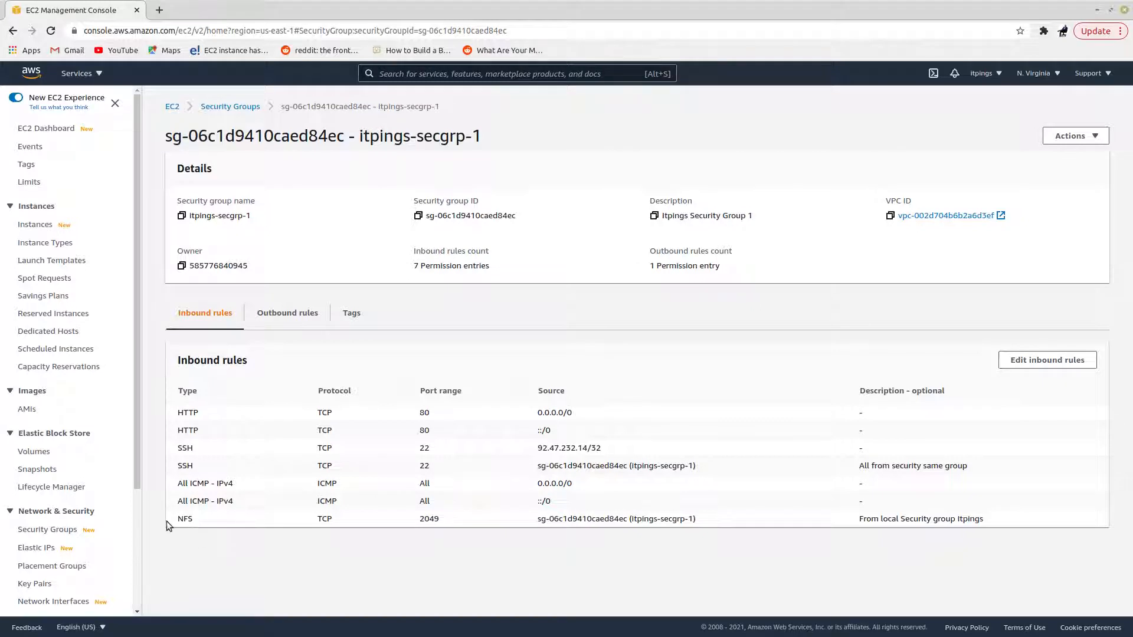
drag(176, 522, 644, 527)
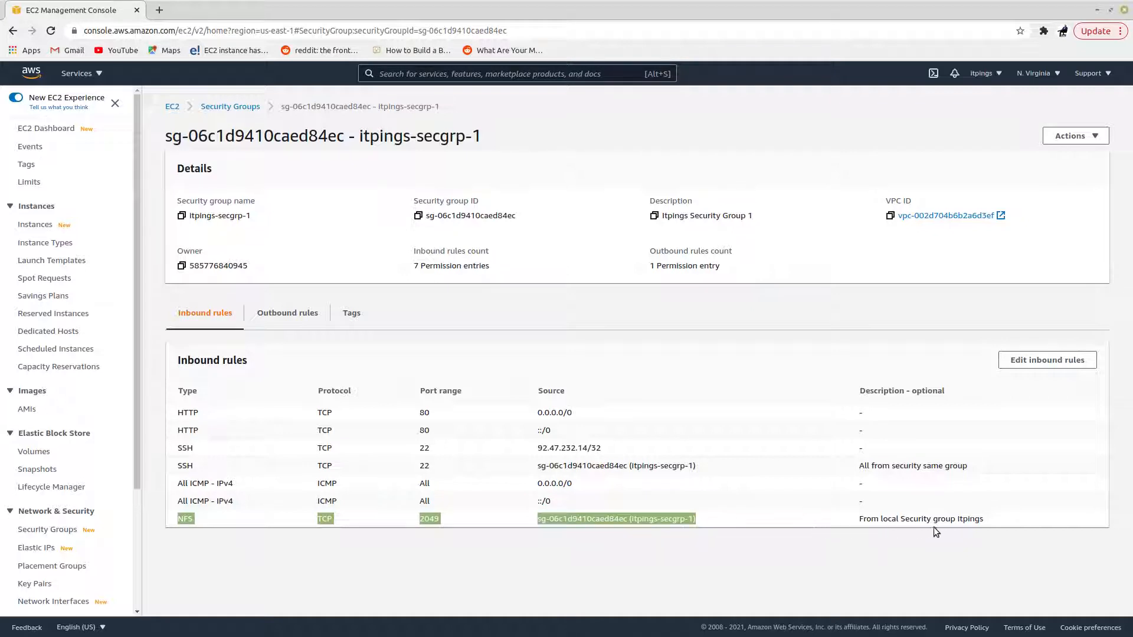
drag(934, 528, 985, 525)
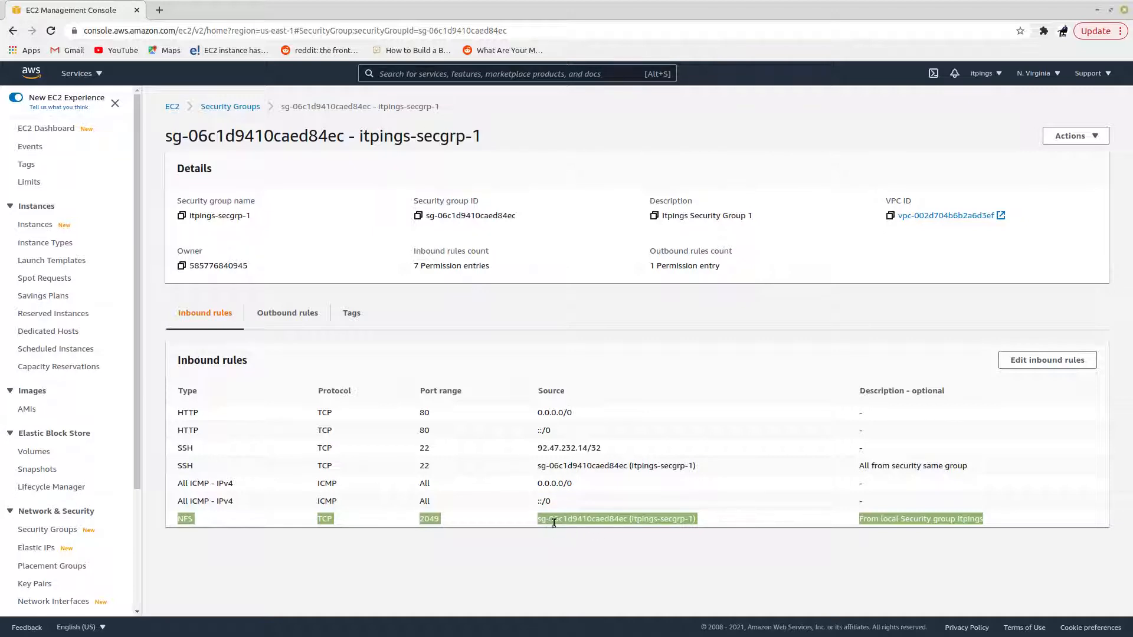
click(409, 547)
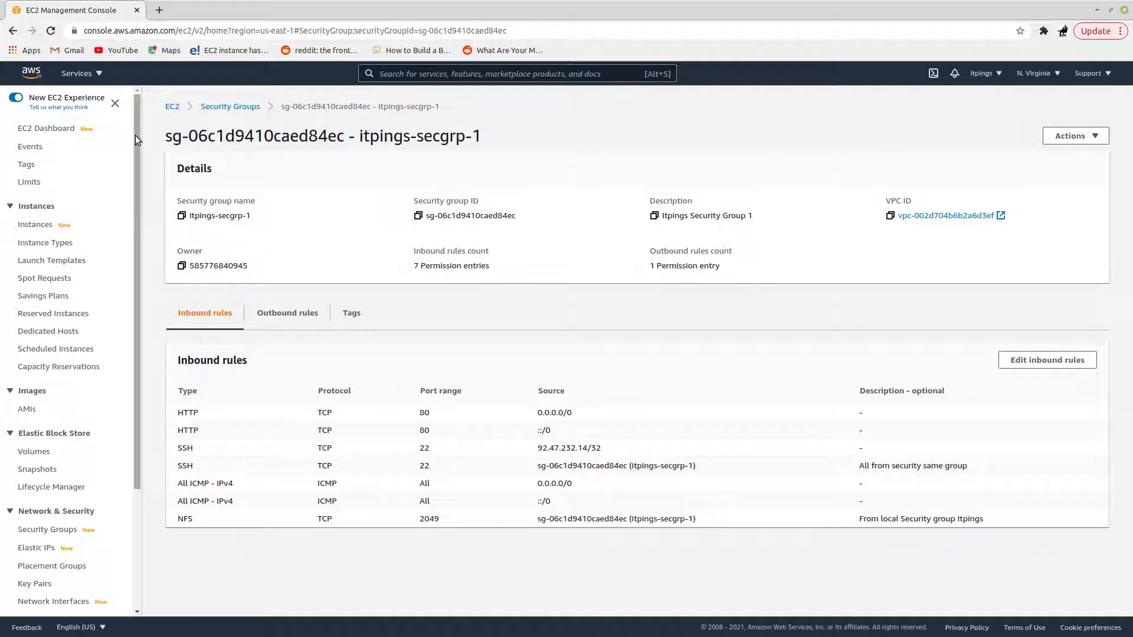
Step: Return to EFS-Basics.pdf and read the four notes on VPC DNS settings, shared security group, NFS access and EFS customization
click(1097, 10)
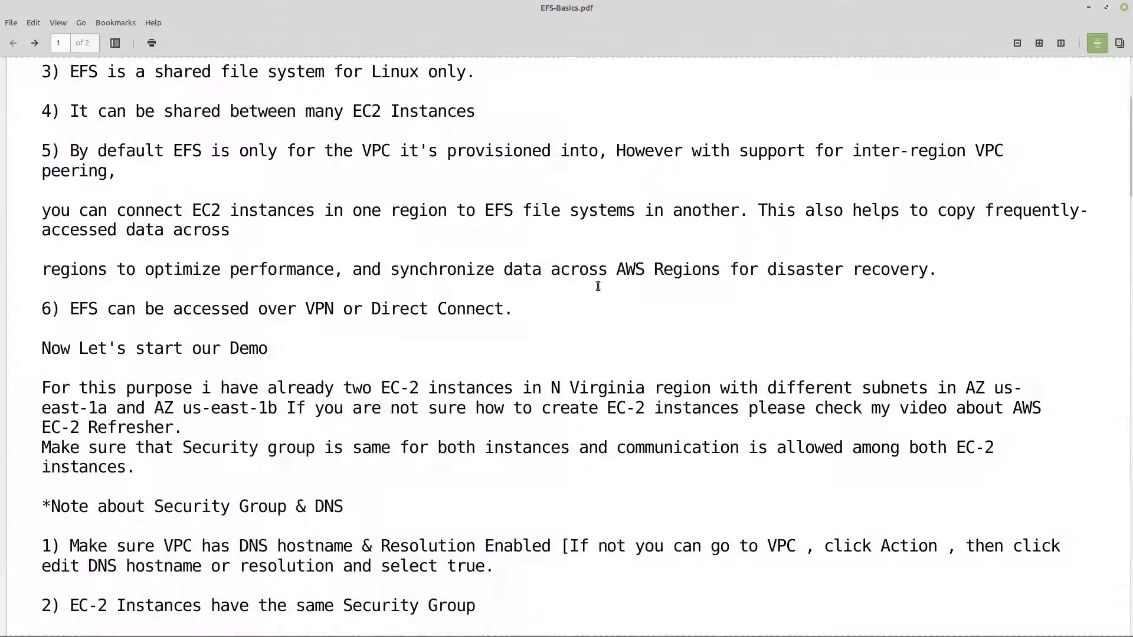
scroll(197, 522, down, 3)
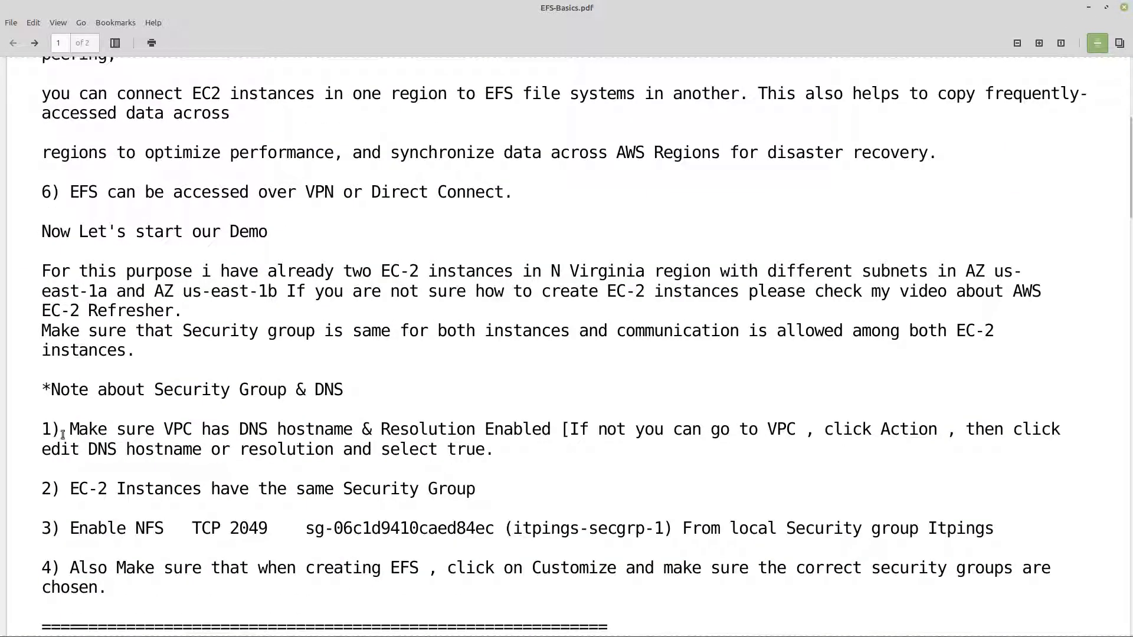
drag(69, 429, 936, 426)
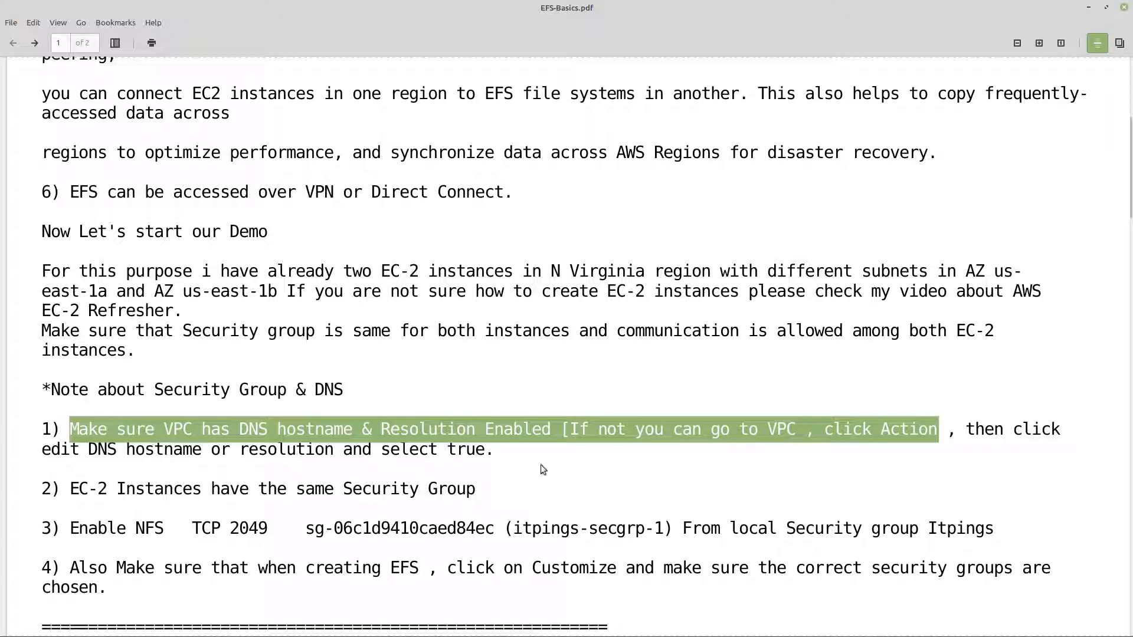
click(339, 471)
scroll(249, 479, down, 3)
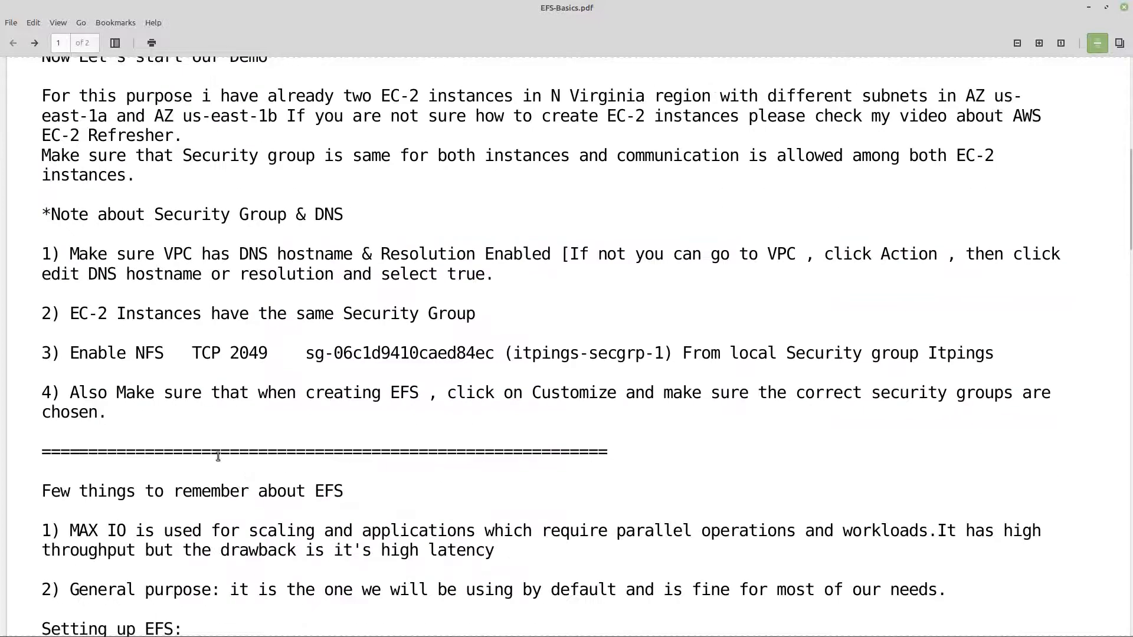
drag(77, 314, 487, 303)
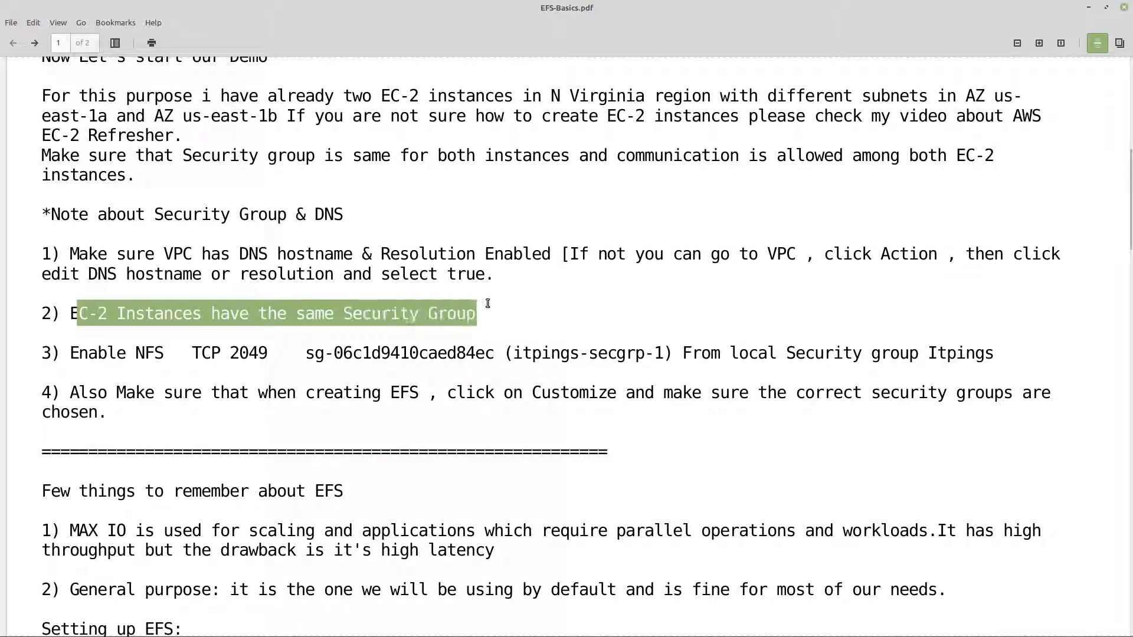
click(488, 312)
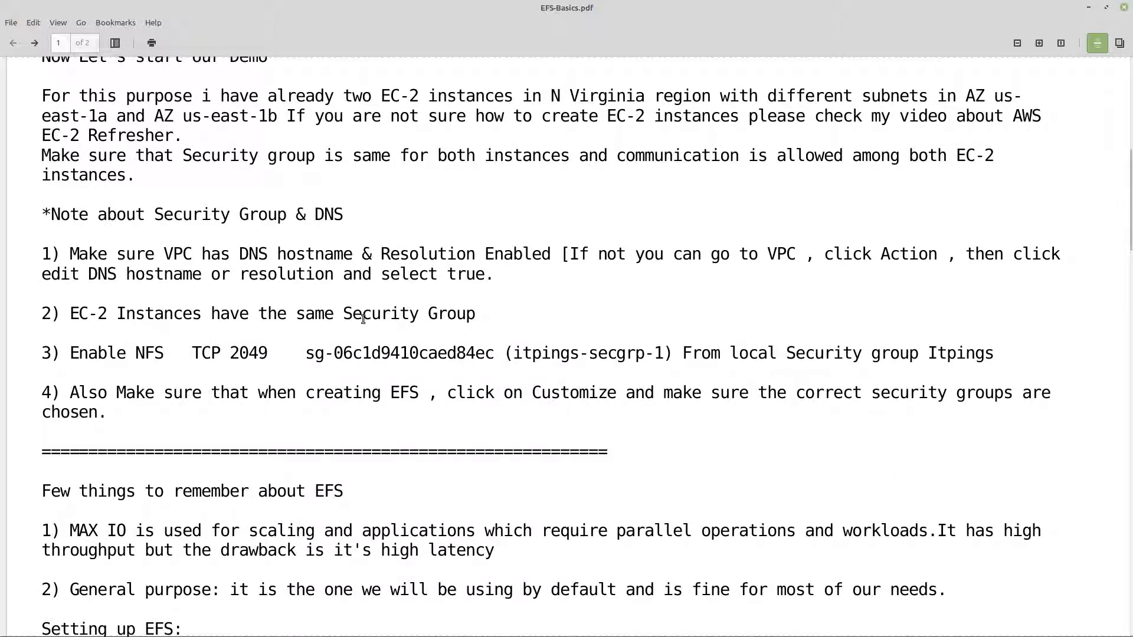
drag(89, 353, 306, 358)
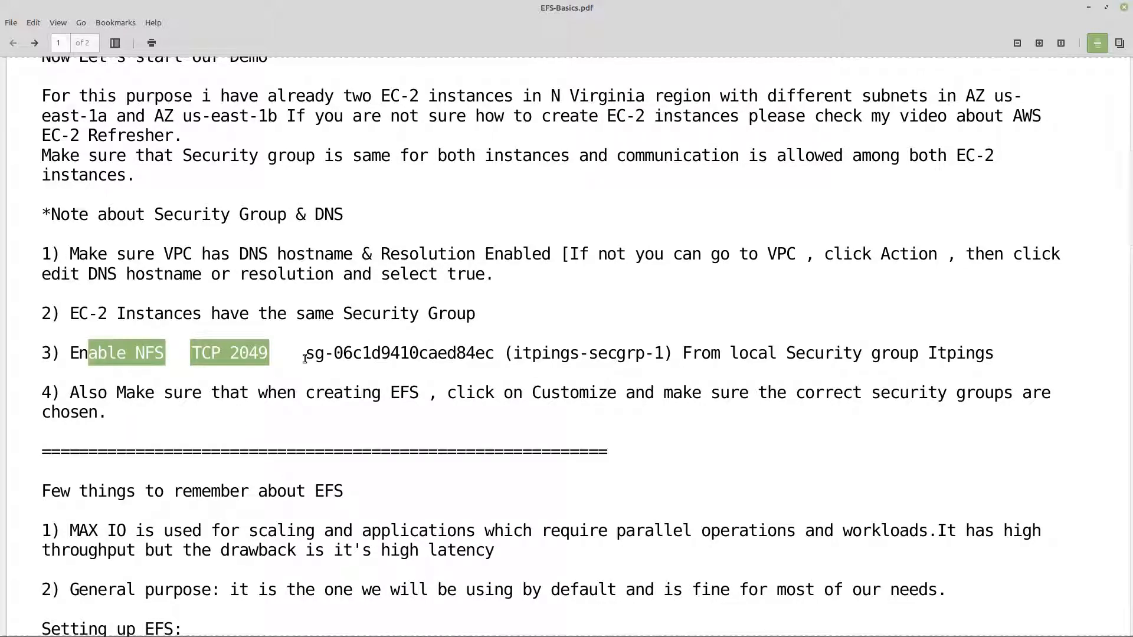
click(272, 360)
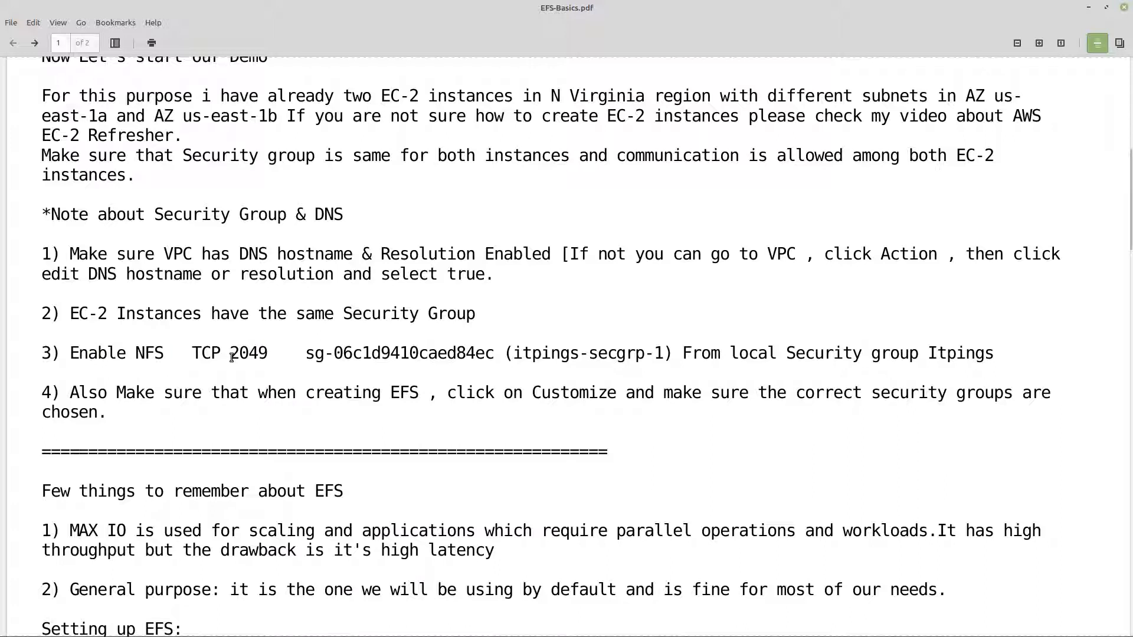
drag(157, 394, 409, 397)
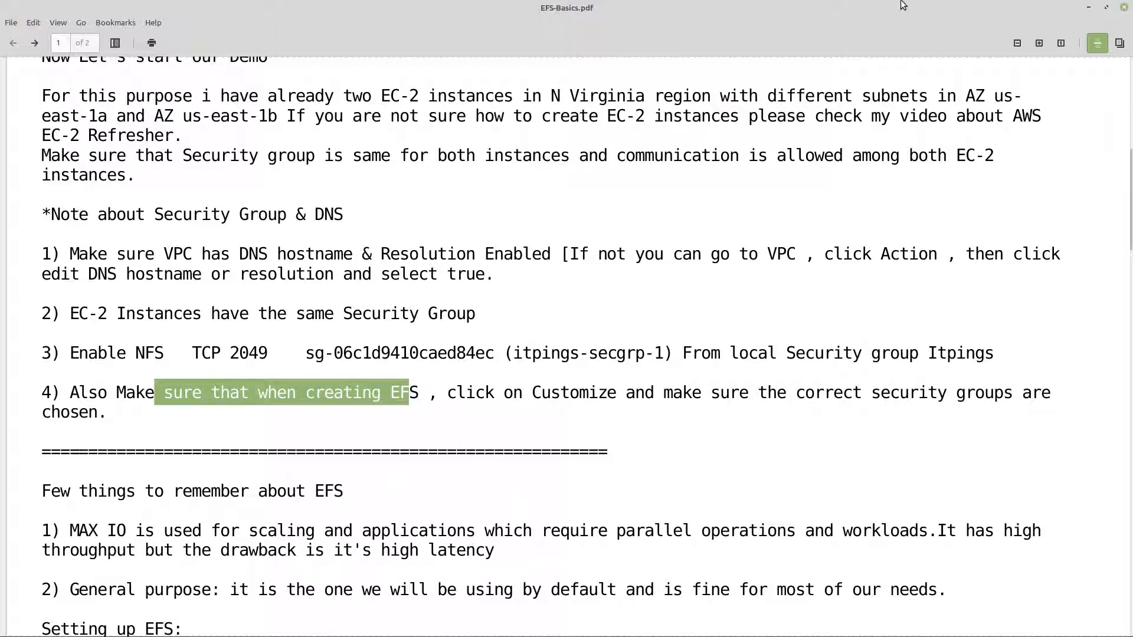
Step: Minimize the PDF and enter three blank lines in each of the ip-10-1-4-181 and ip-10-1-5-54 terminals
click(1088, 8)
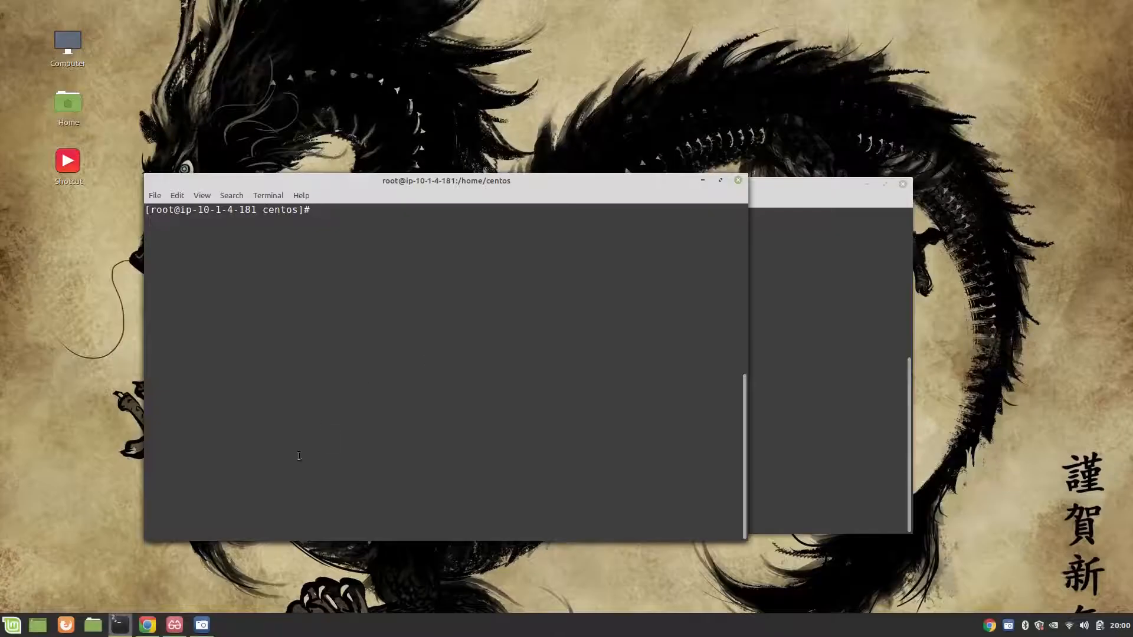
key(Return)
key(Return)
key(Return)
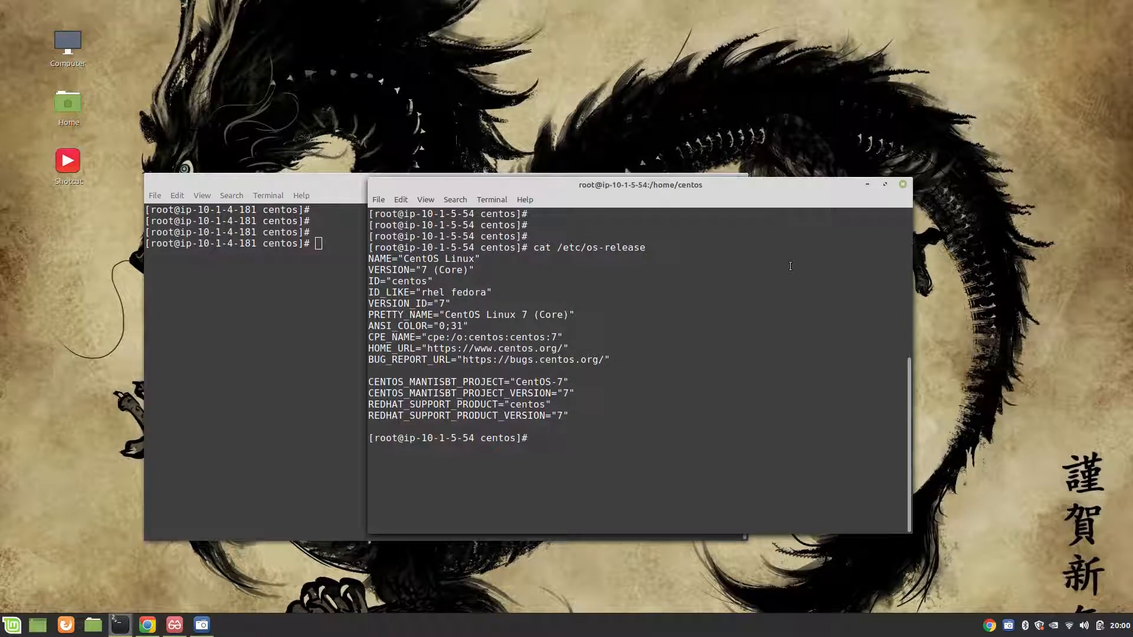
key(Return)
key(Return)
key(Return)
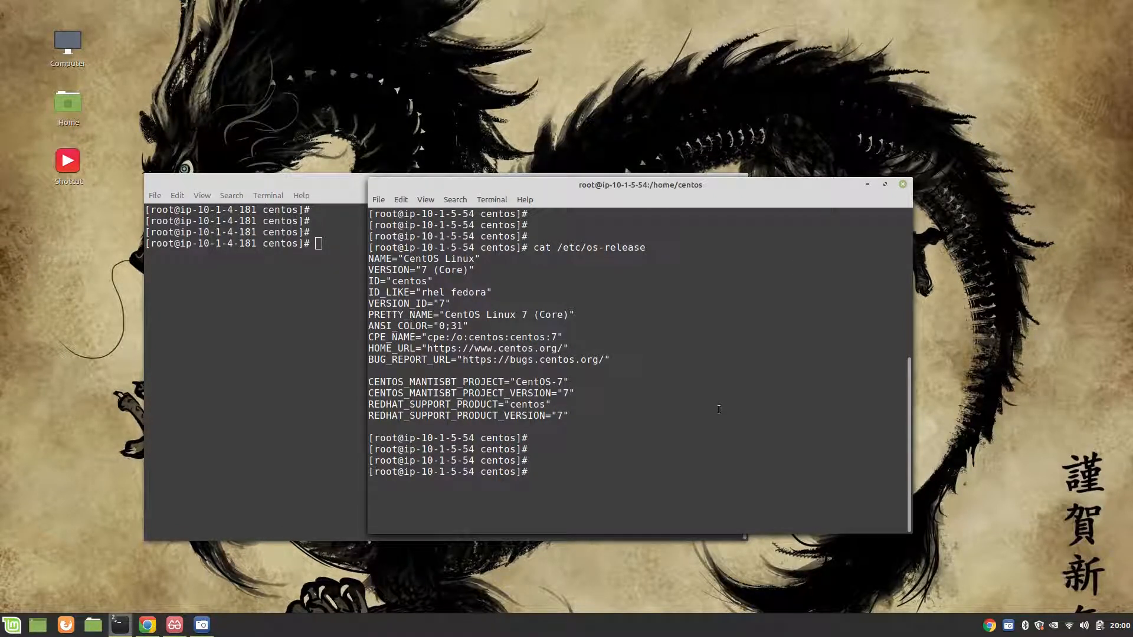
Step: Run df -h on ip-10-1-5-54, clear the terminal and run df -h again to examine its mounted file systems
text(df -h)
key(Return)
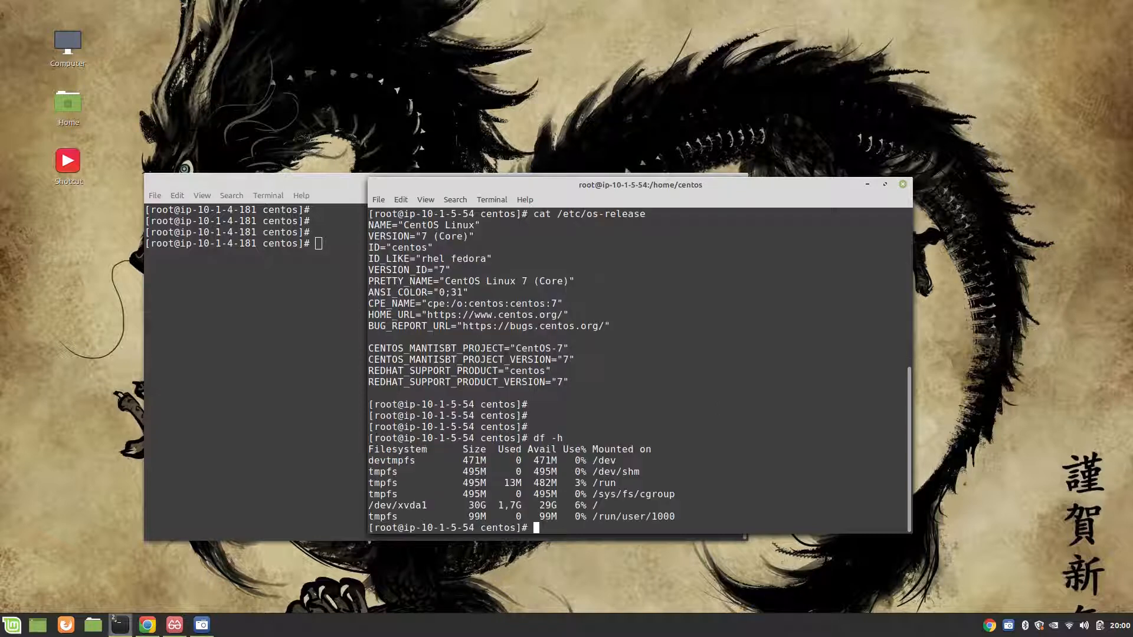
text(clear)
key(Return)
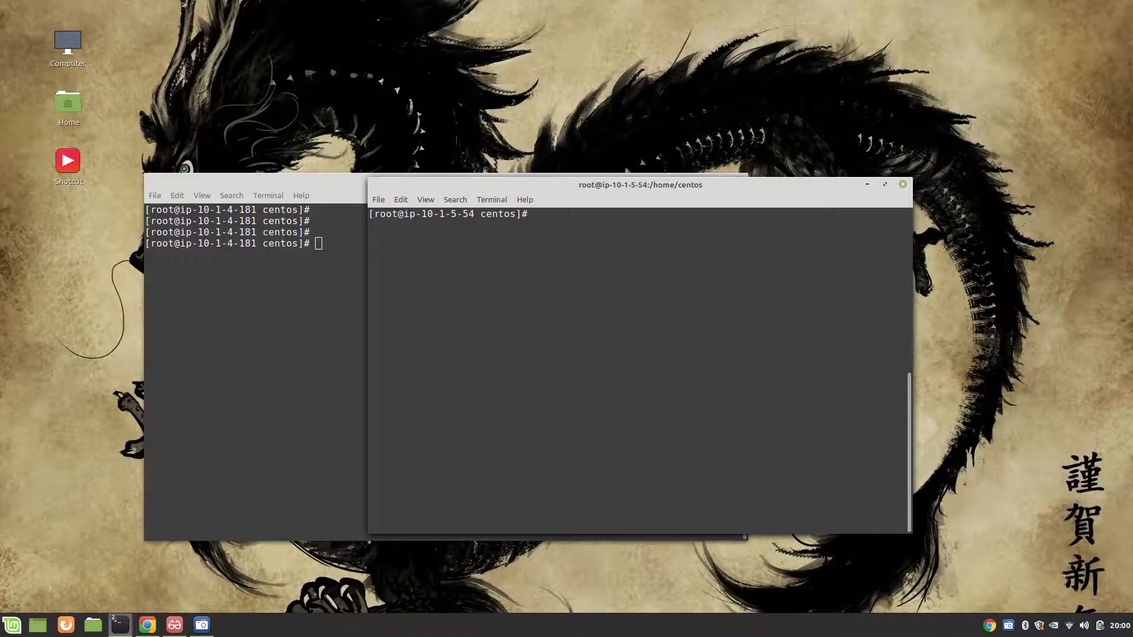
text(df -h)
key(Return)
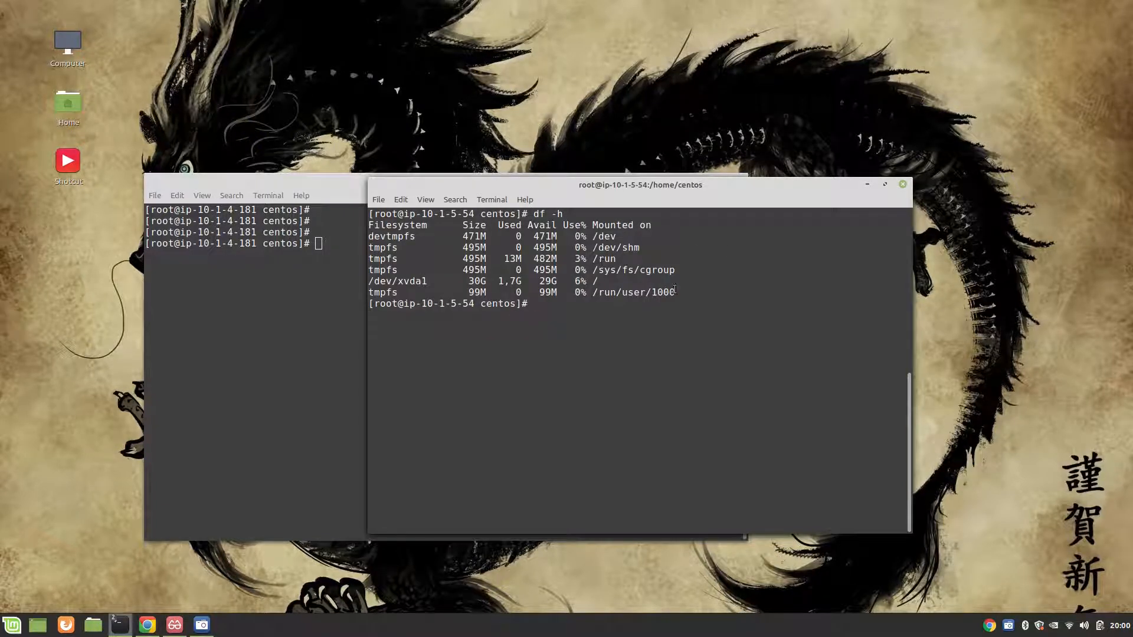
drag(672, 306, 366, 236)
click(540, 396)
Step: Switch to the ip-10-1-4-181 terminal and run df -h to examine its mounted file systems
click(257, 310)
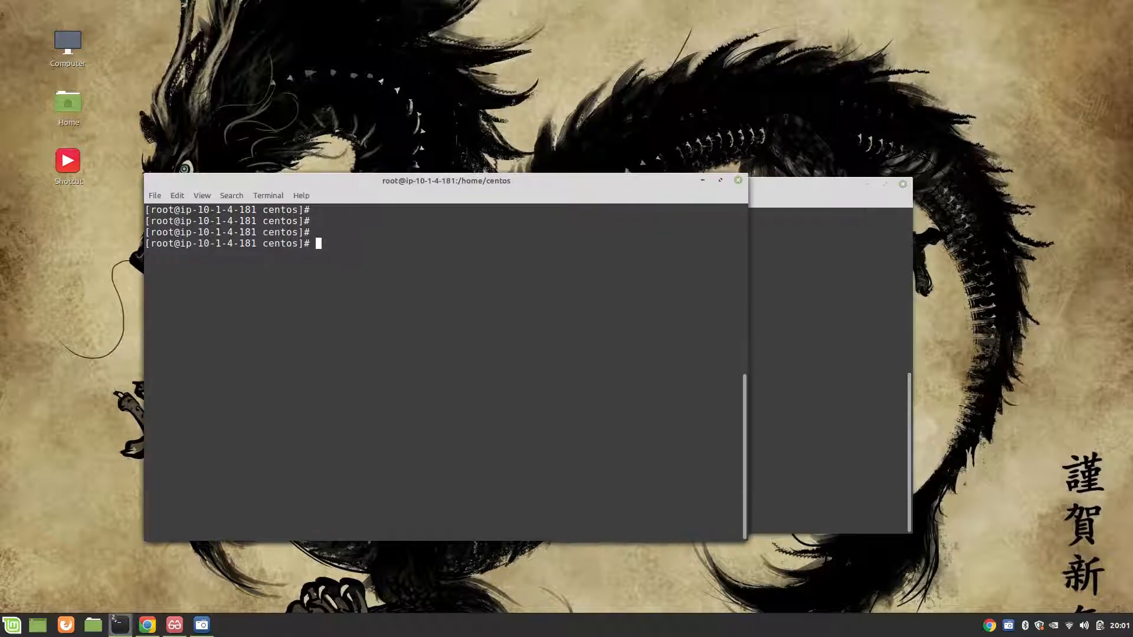
text(df -h)
key(Return)
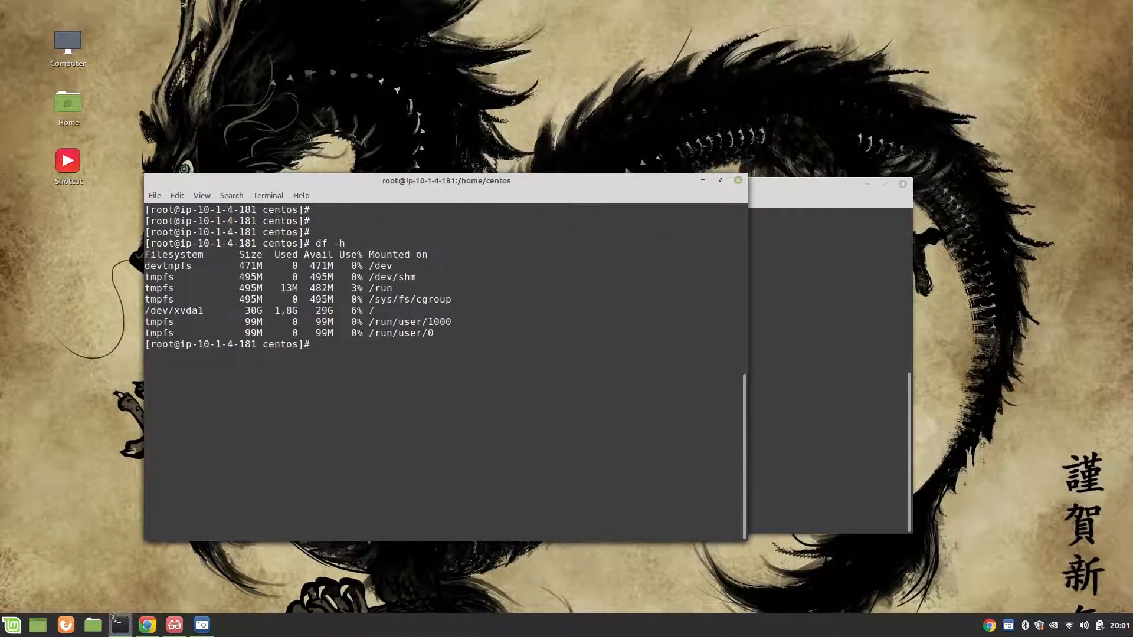
drag(410, 341, 148, 241)
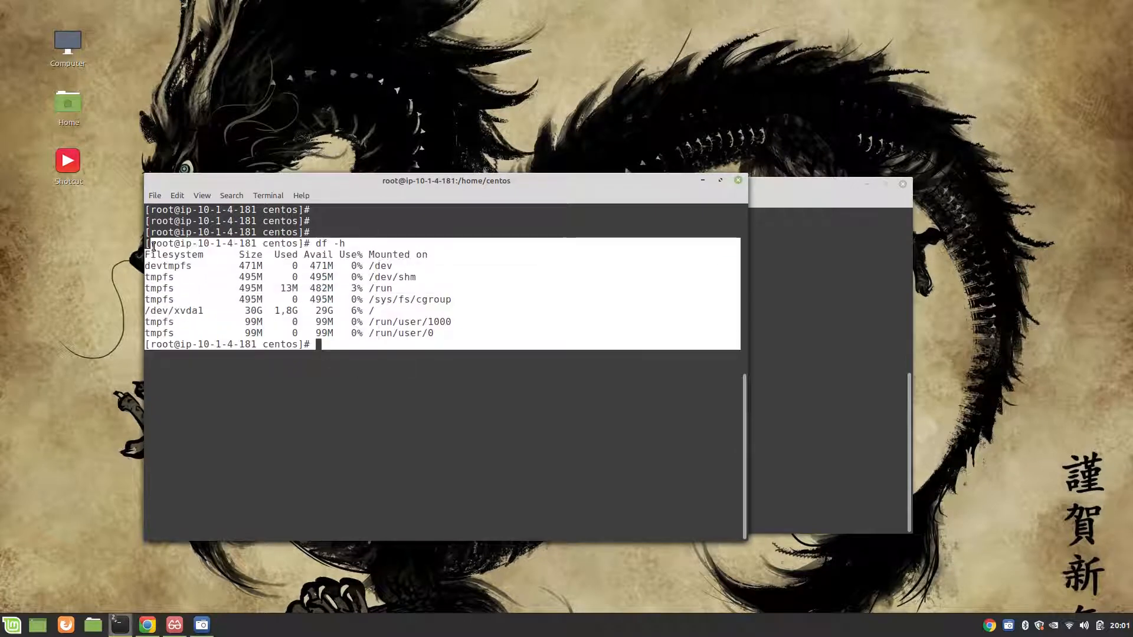
click(460, 432)
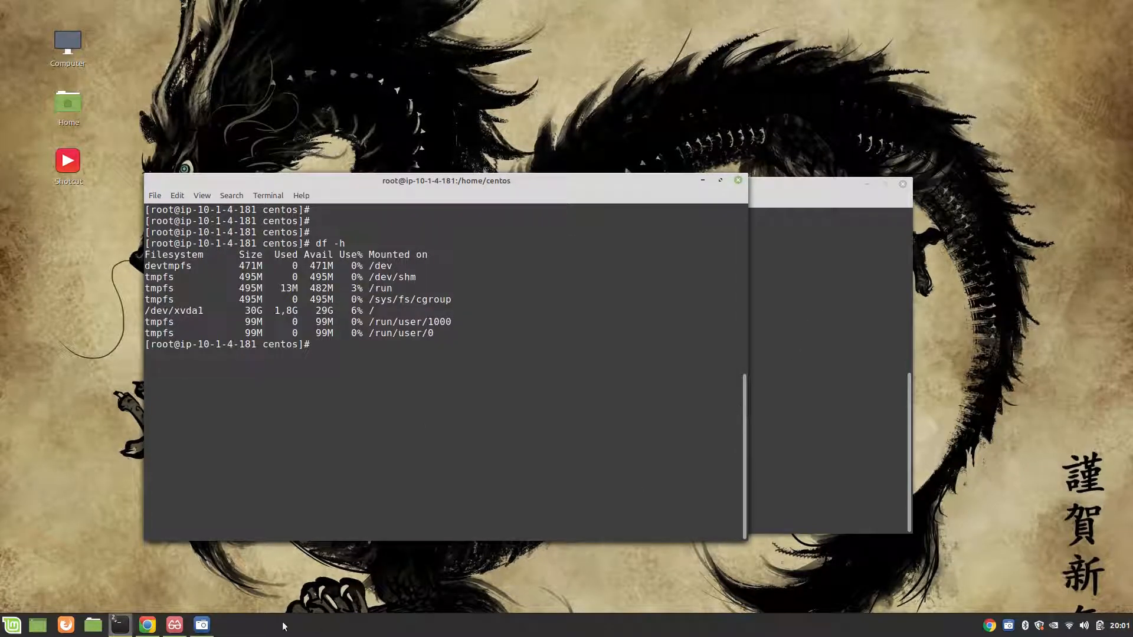
Step: Switch to the AWS console, search the services for efs and open the EFS service page
mouse_move(147, 625)
click(175, 534)
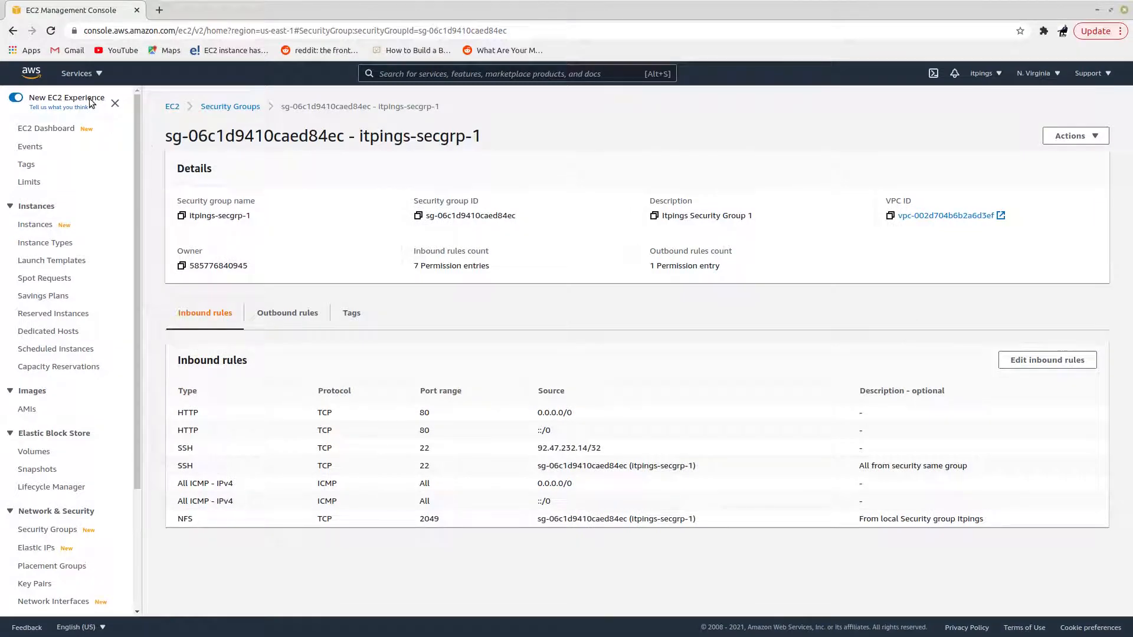
click(100, 73)
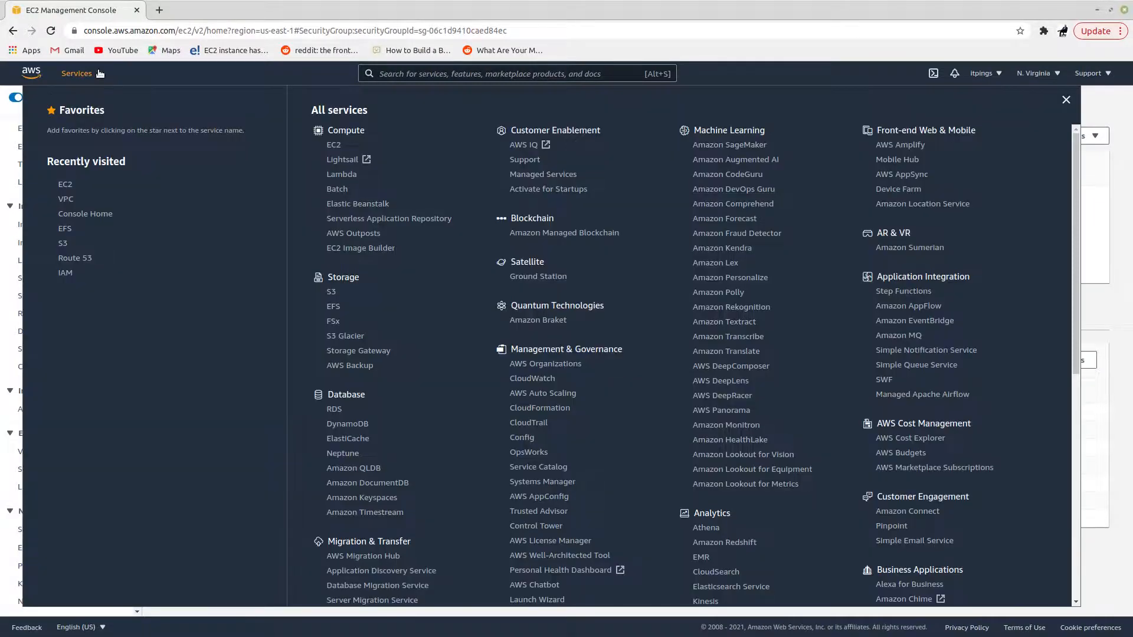
click(413, 78)
text(efs)
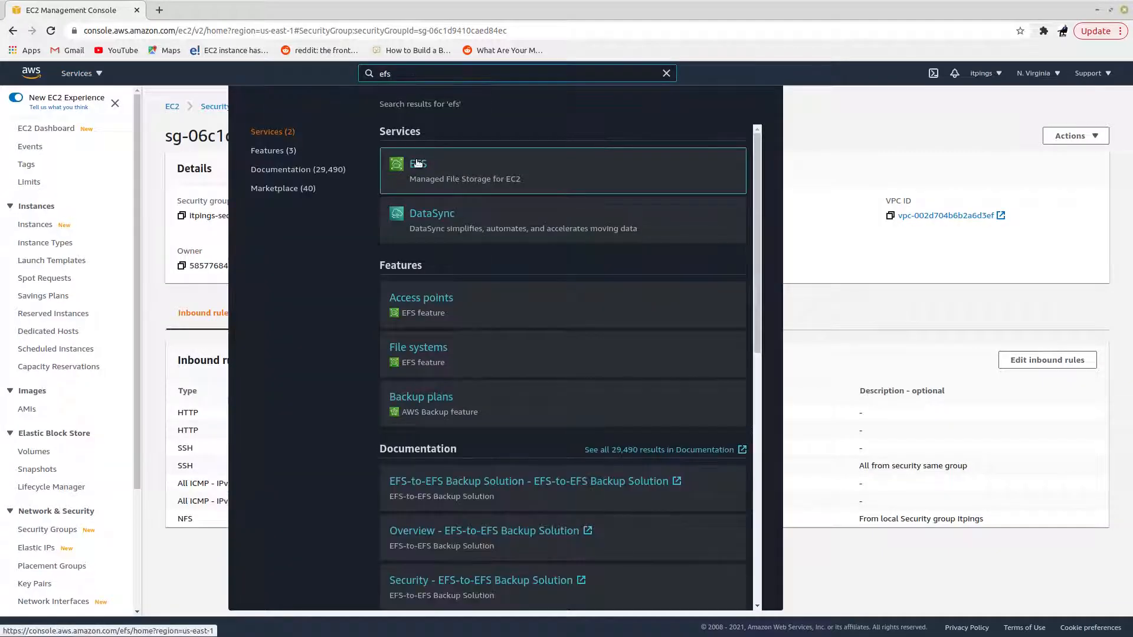
click(417, 161)
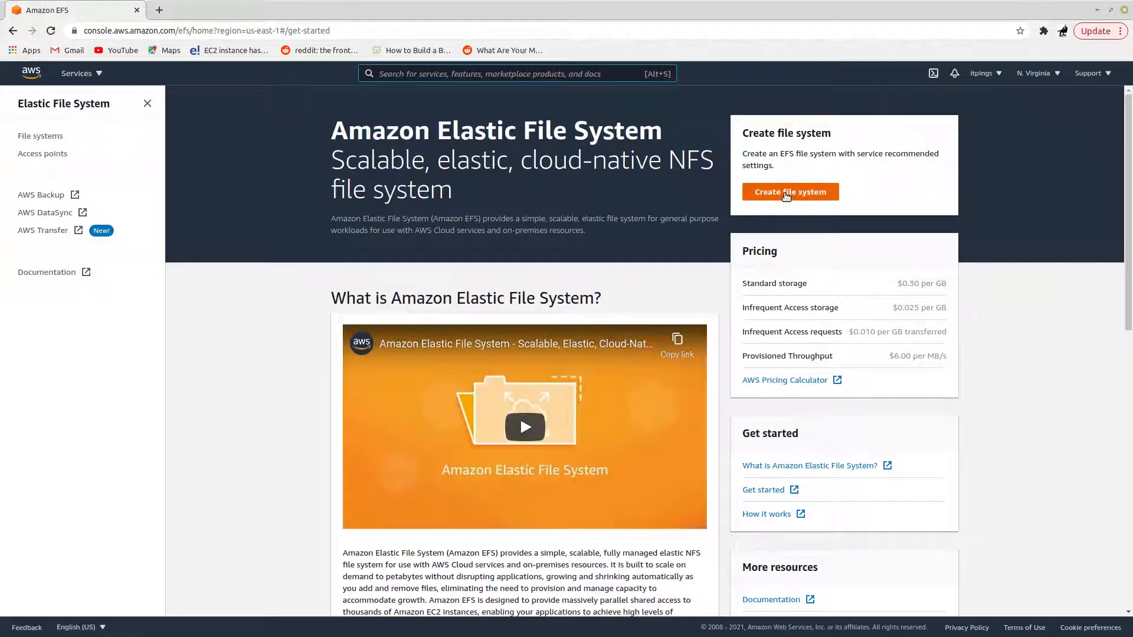
Step: Start a new file system named AWS-EFS-DEMO in the itpings-vpc VPC and open its customized settings
click(788, 191)
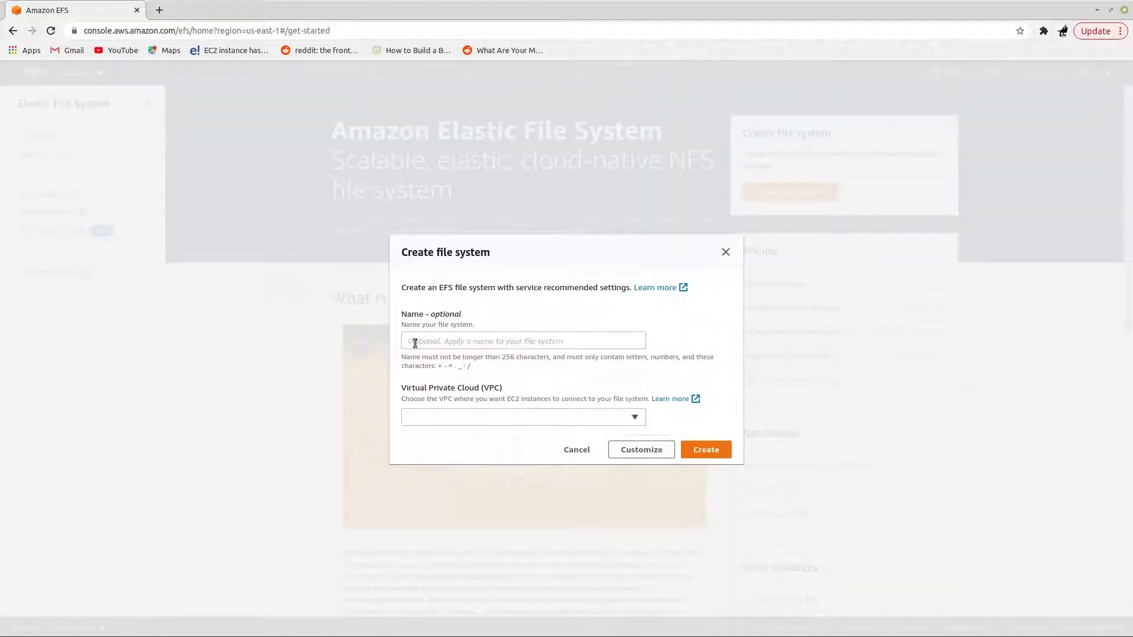
click(449, 335)
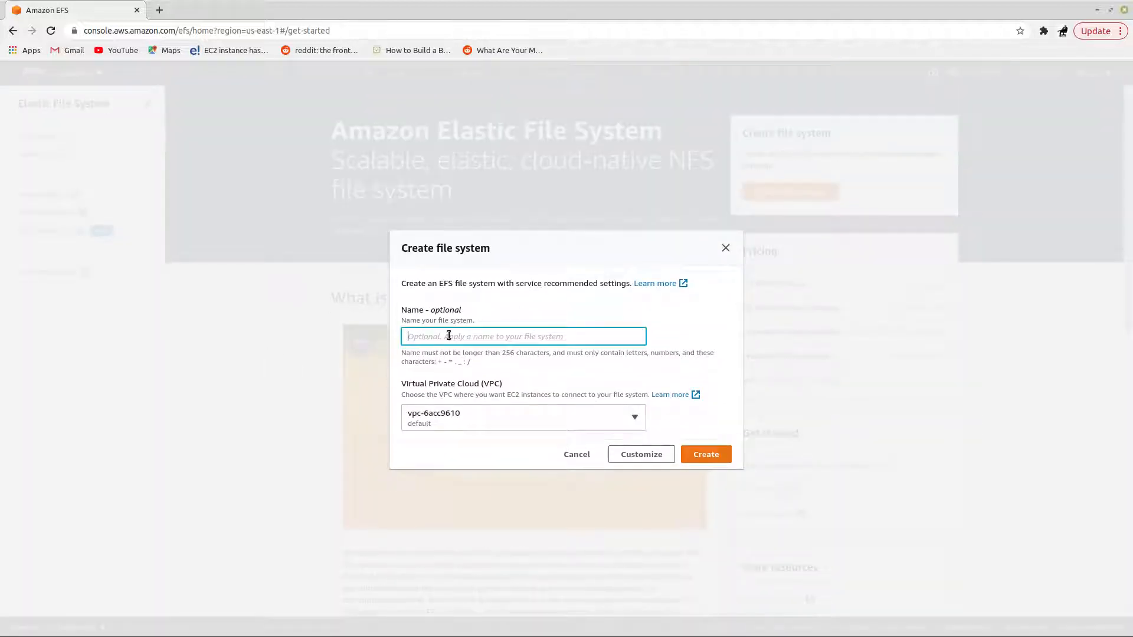
text(AWS-EFS)
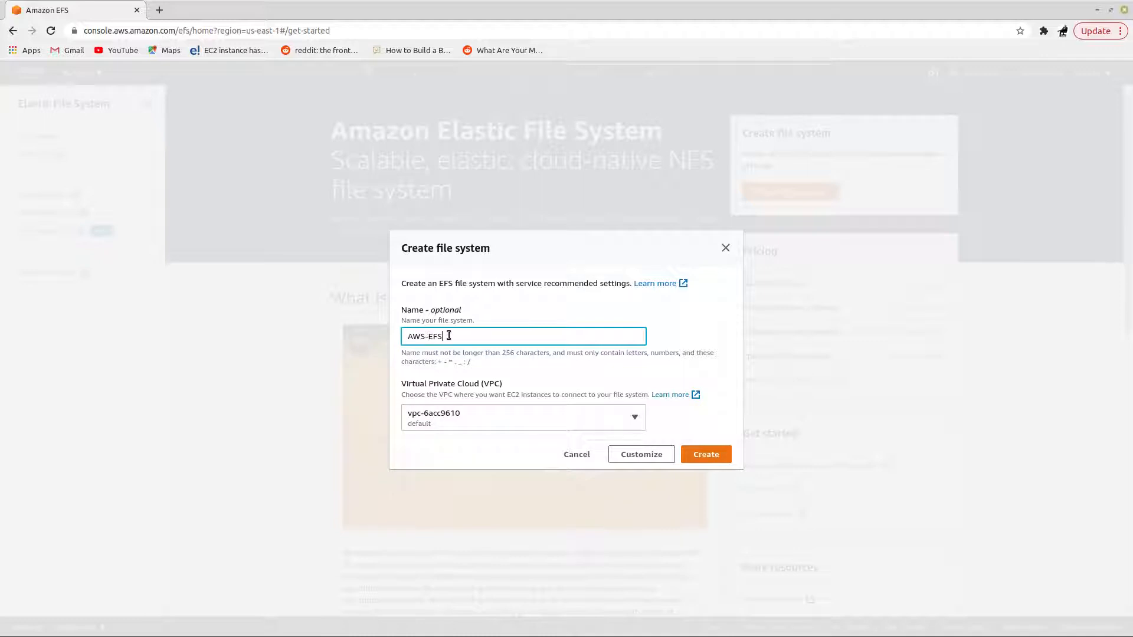
text(-DEMO)
click(548, 412)
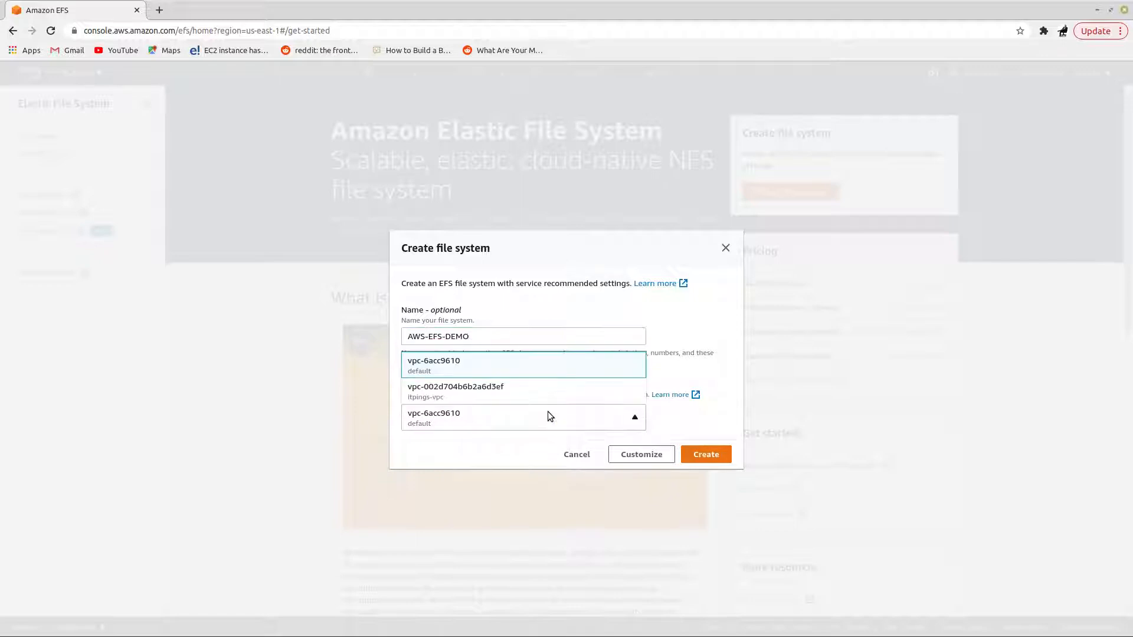
click(439, 389)
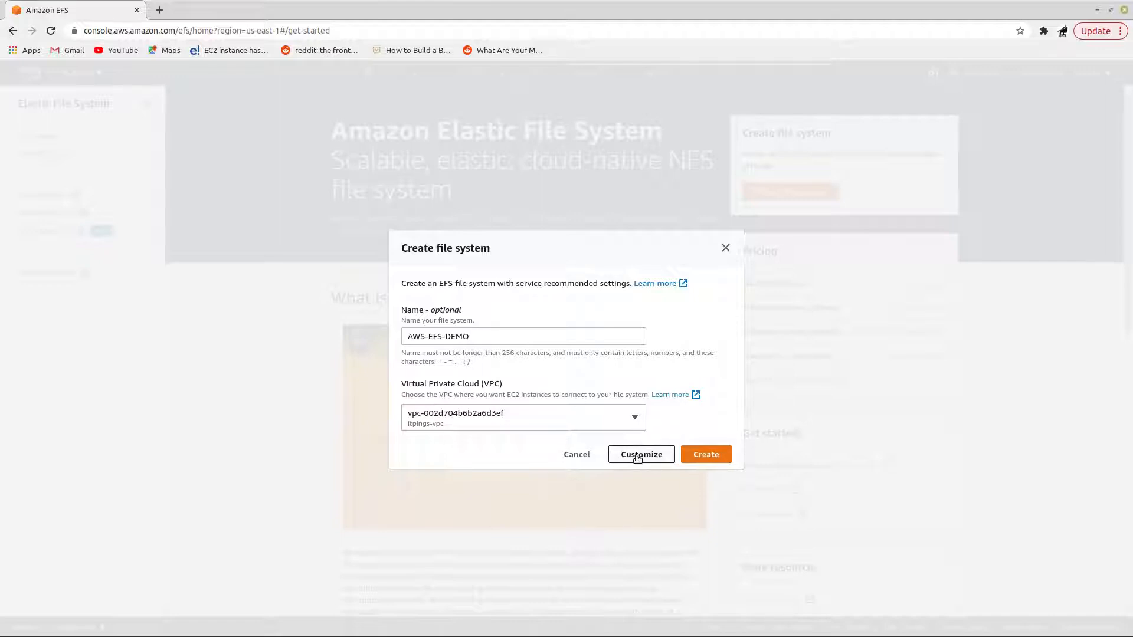
click(637, 458)
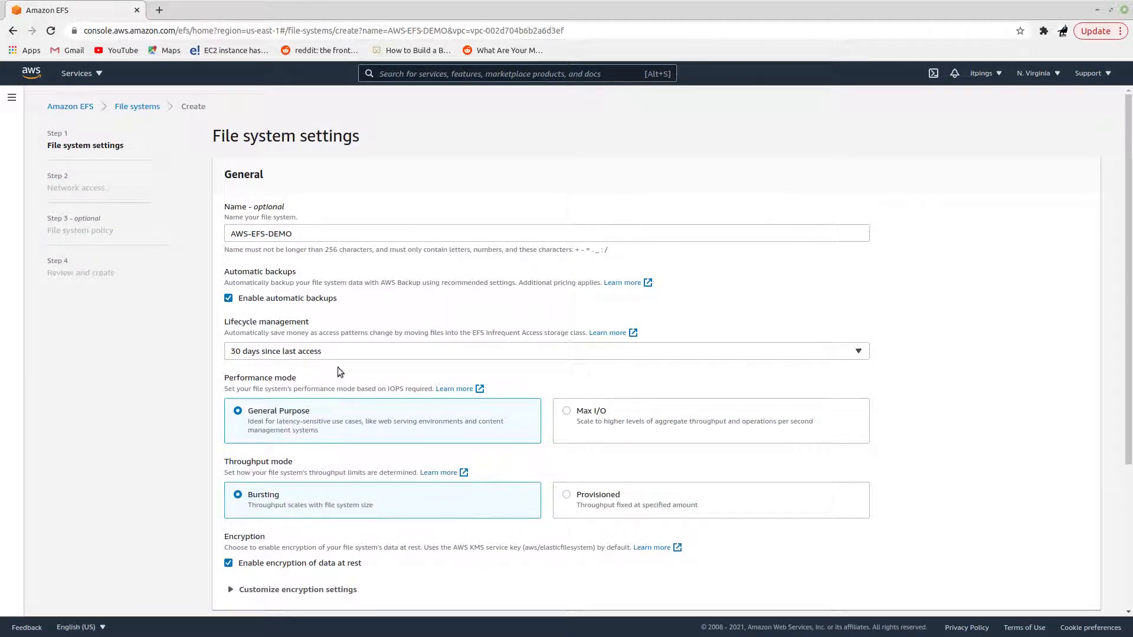
Step: Review the default backup, lifecycle, performance, throughput and encryption settings, and continue to network access
scroll(420, 369, down, 4)
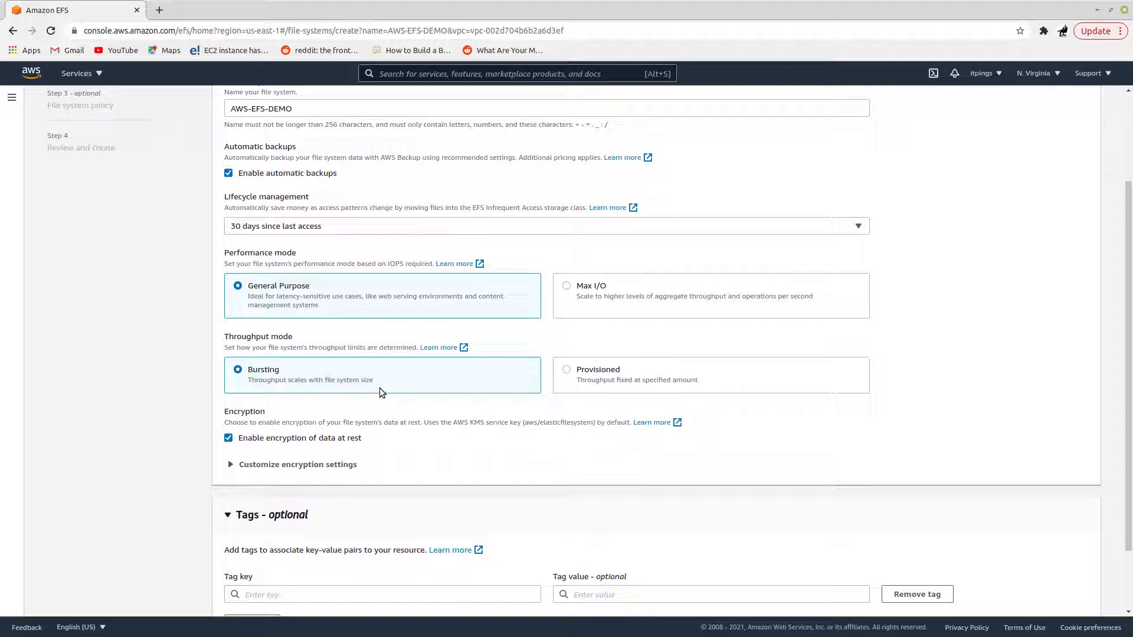
scroll(380, 388, down, 3)
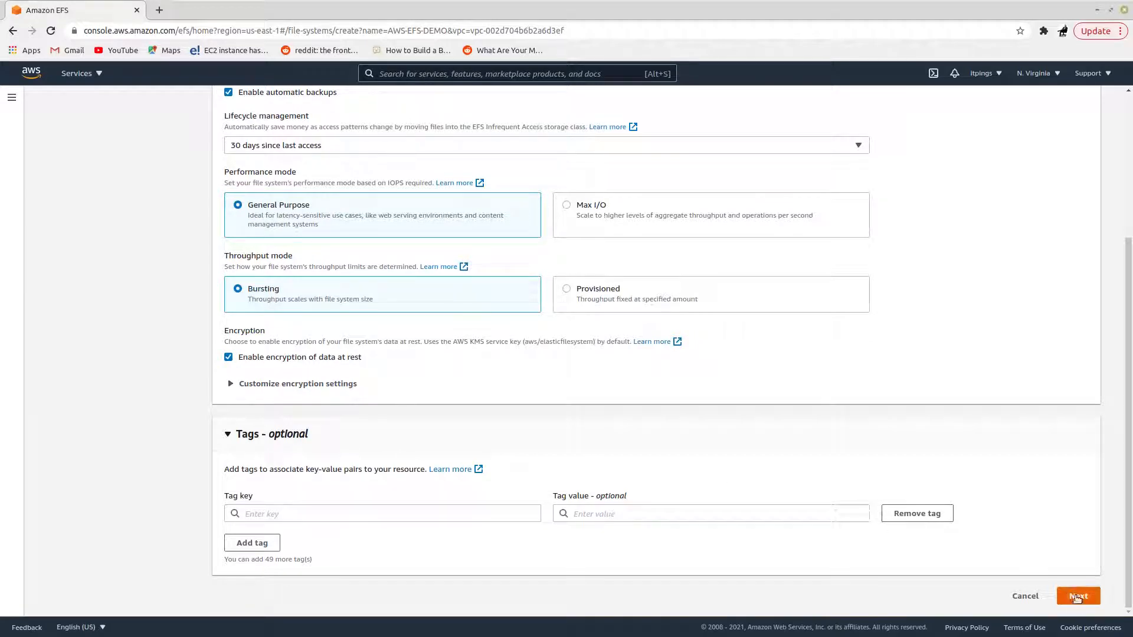
click(1077, 598)
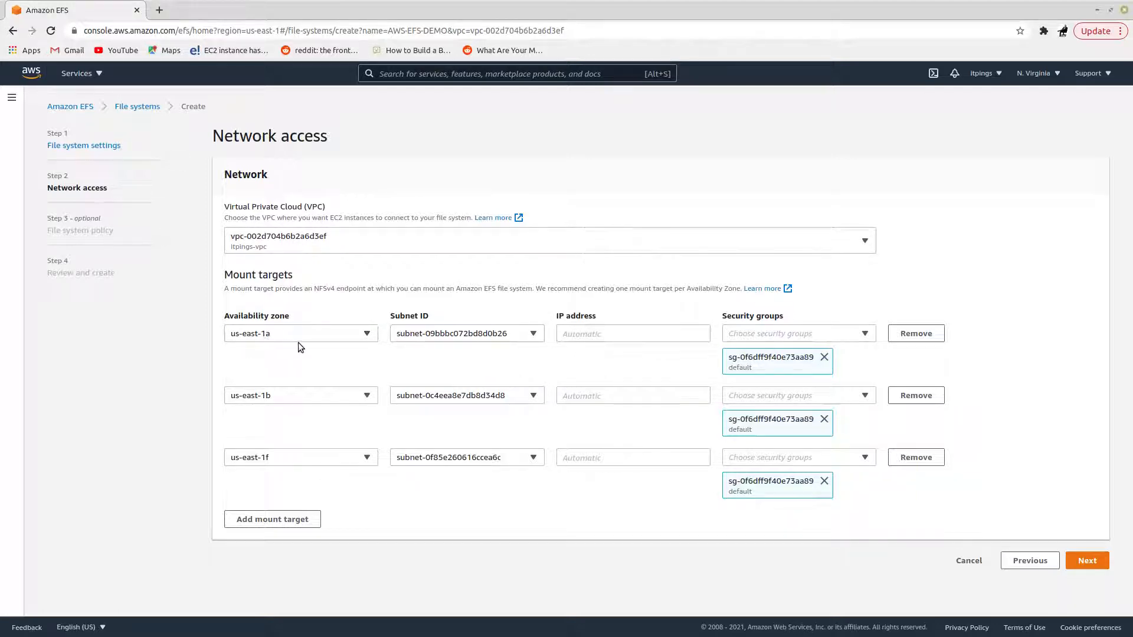
Step: For the us-east-1a mount target, select subnet aws-efs-1 and replace the default security group with itpings-secgrp-1
click(516, 335)
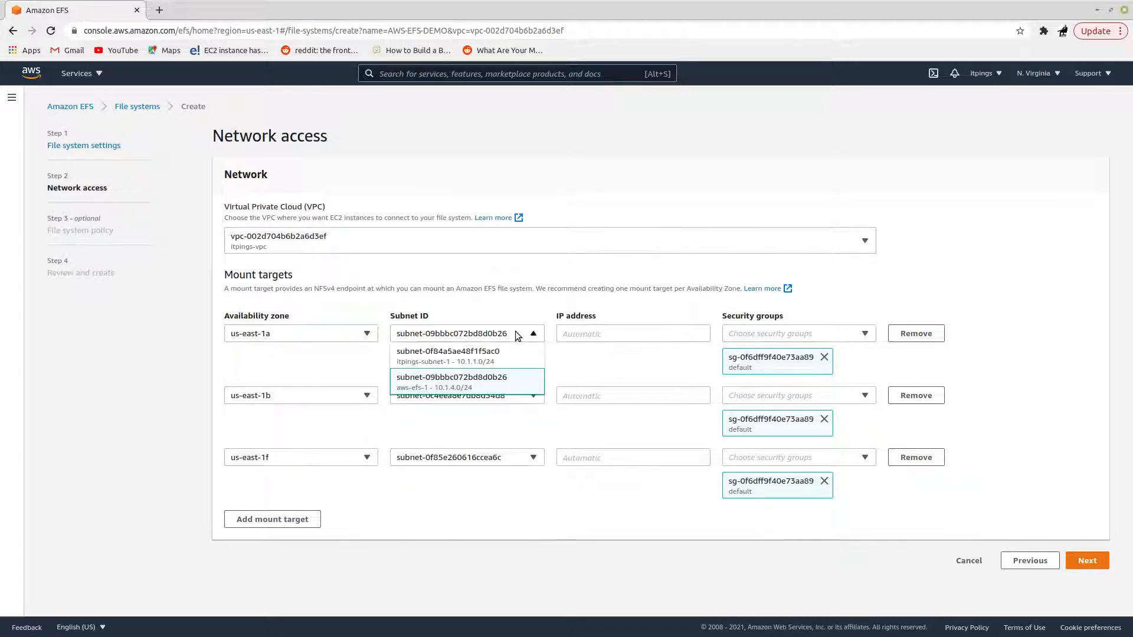
click(467, 384)
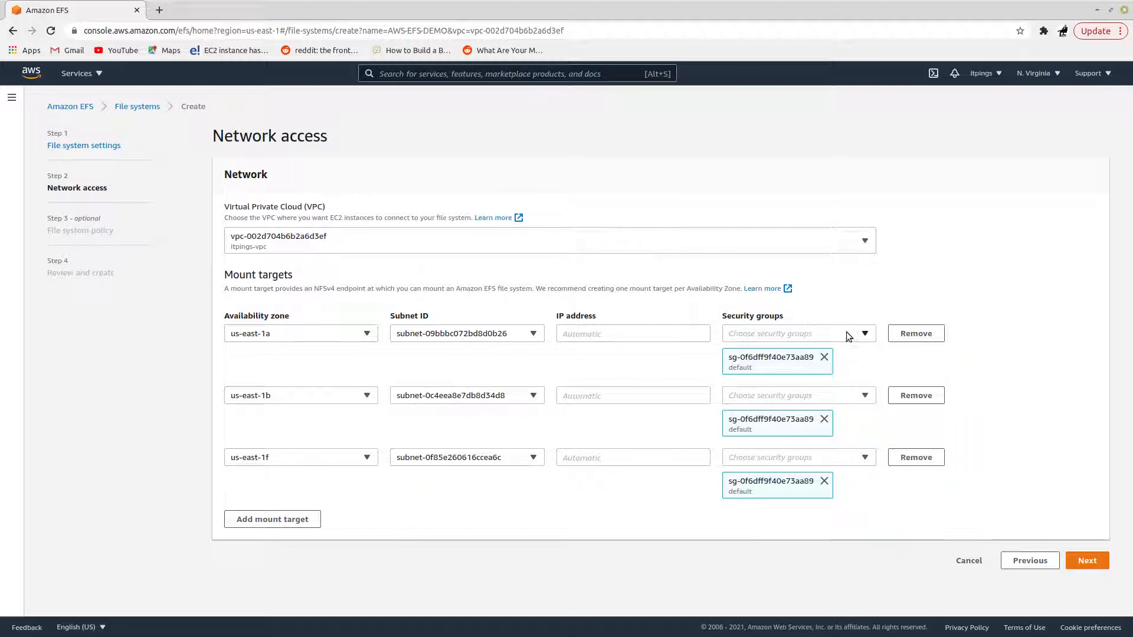
click(824, 357)
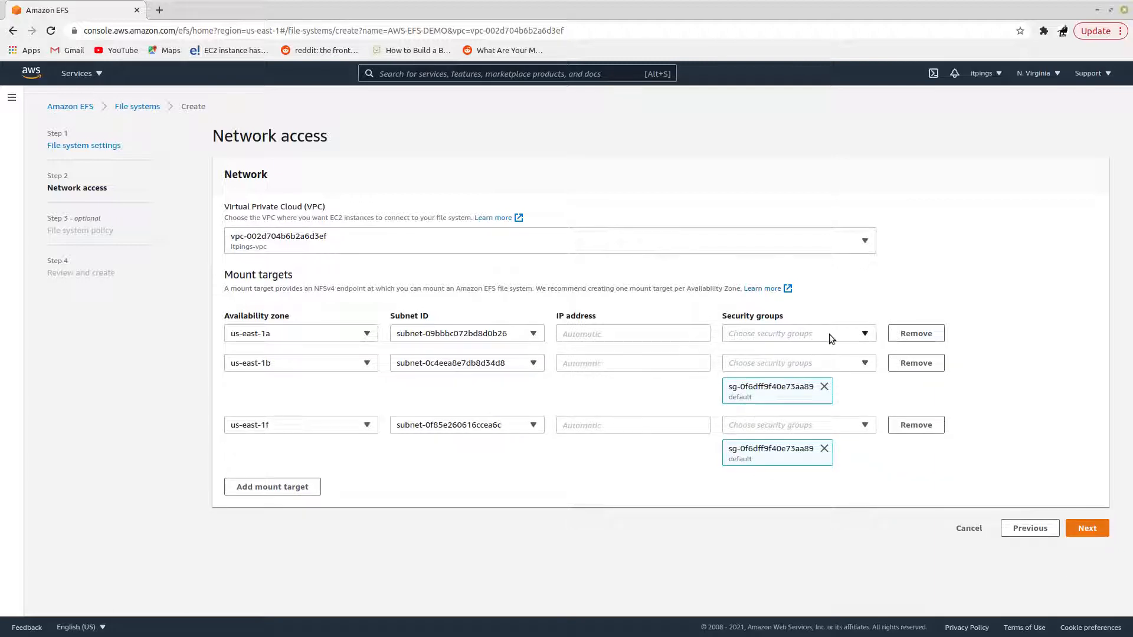
click(864, 334)
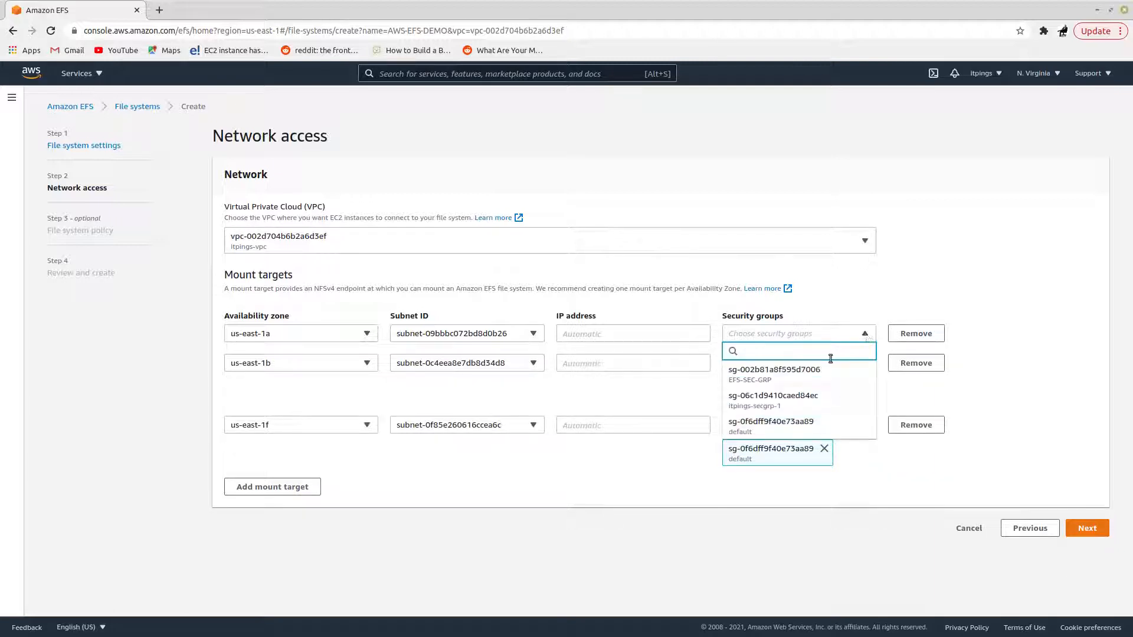
click(773, 402)
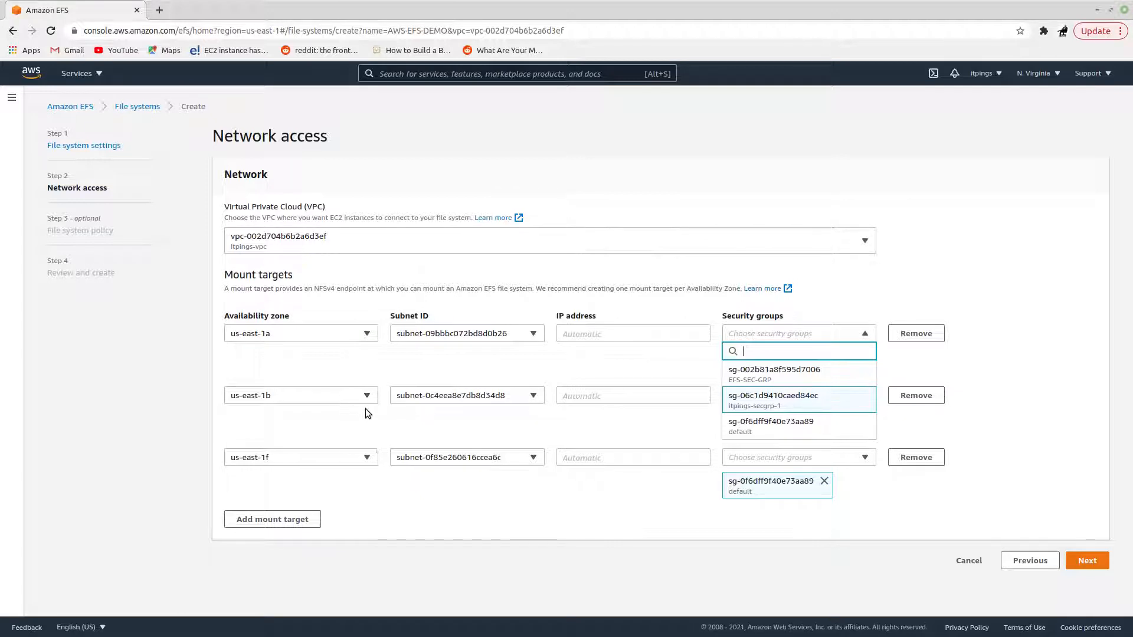
Step: Select subnet aws-efs-subnet-2 for the us-east-1b mount target and reselect aws-efs-1 for us-east-1a
click(522, 400)
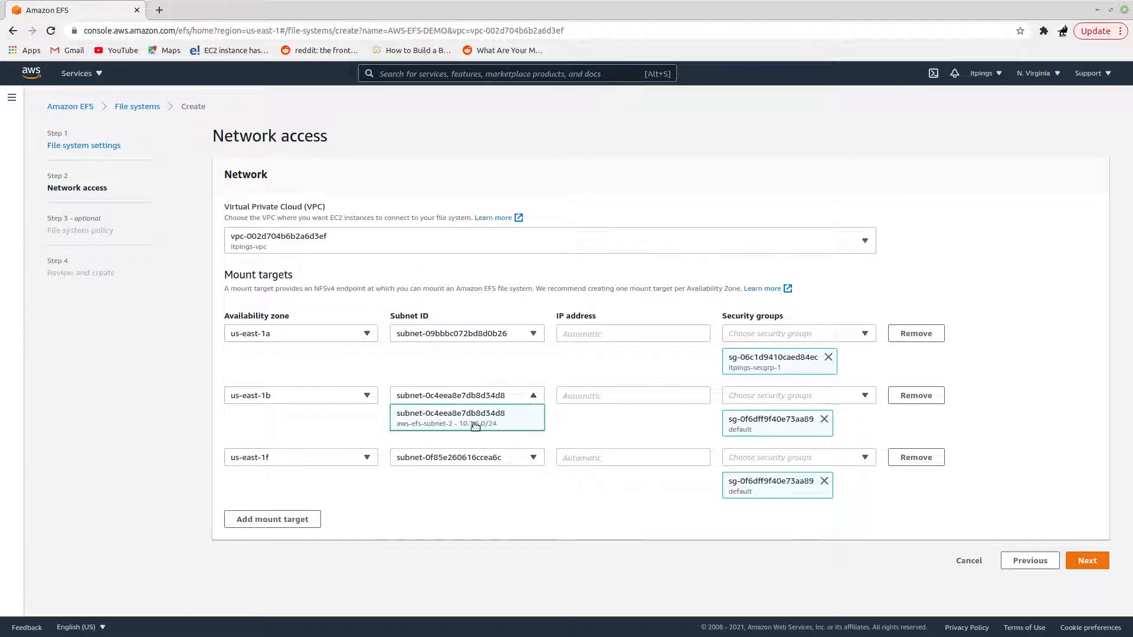
click(425, 422)
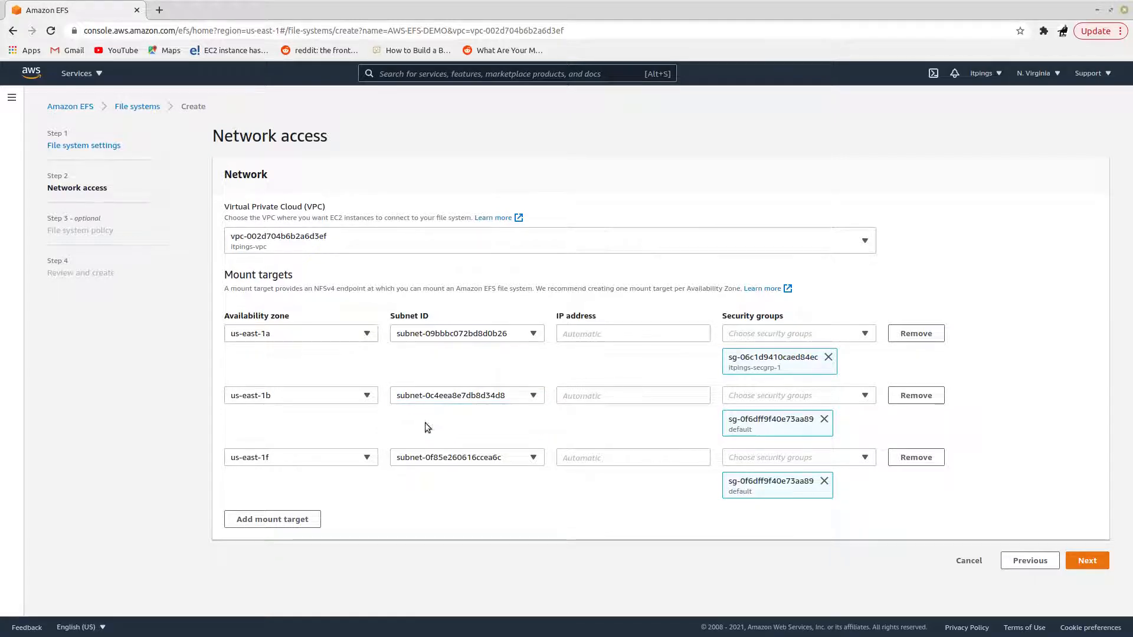
click(518, 332)
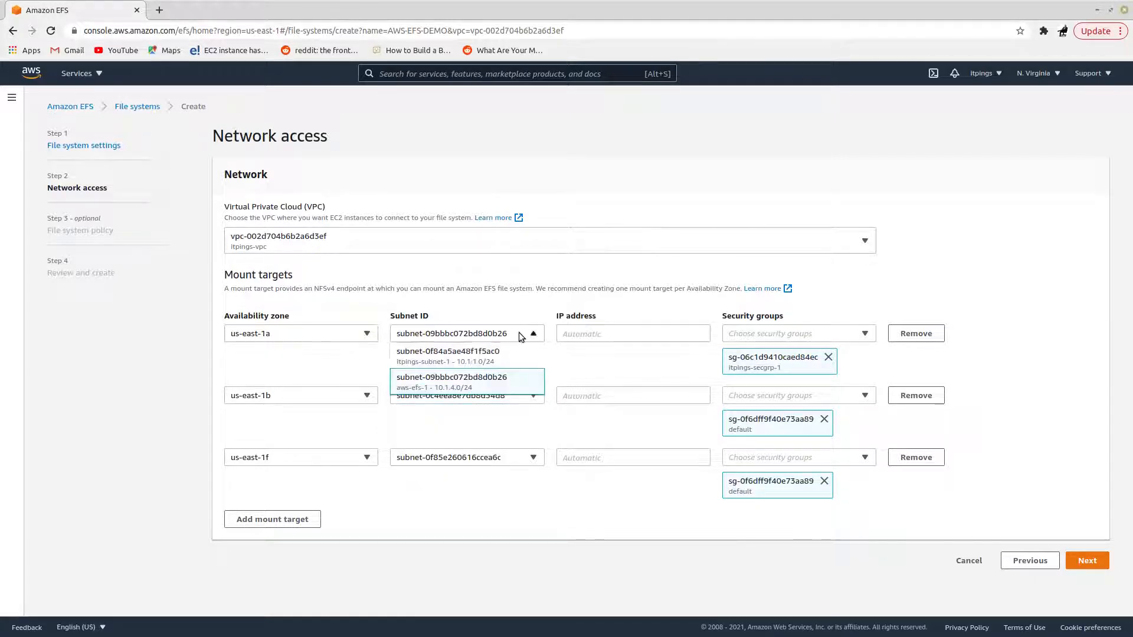
click(437, 389)
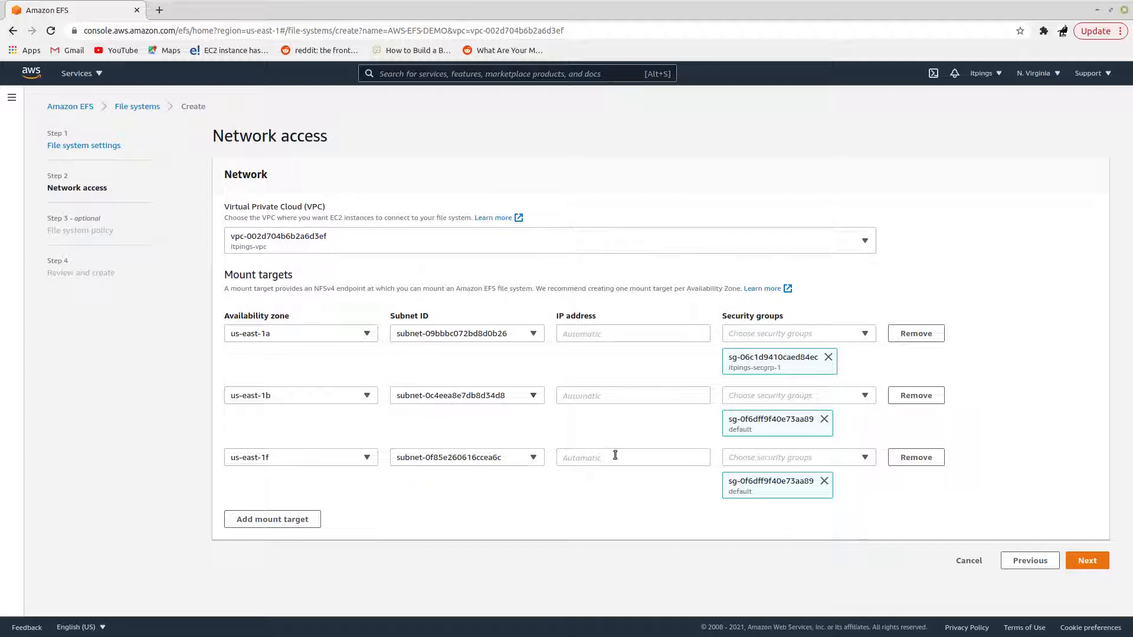
Step: Remove the us-east-1f mount target and replace the us-east-1b target's default security group with itpings-secgrp-1
click(824, 419)
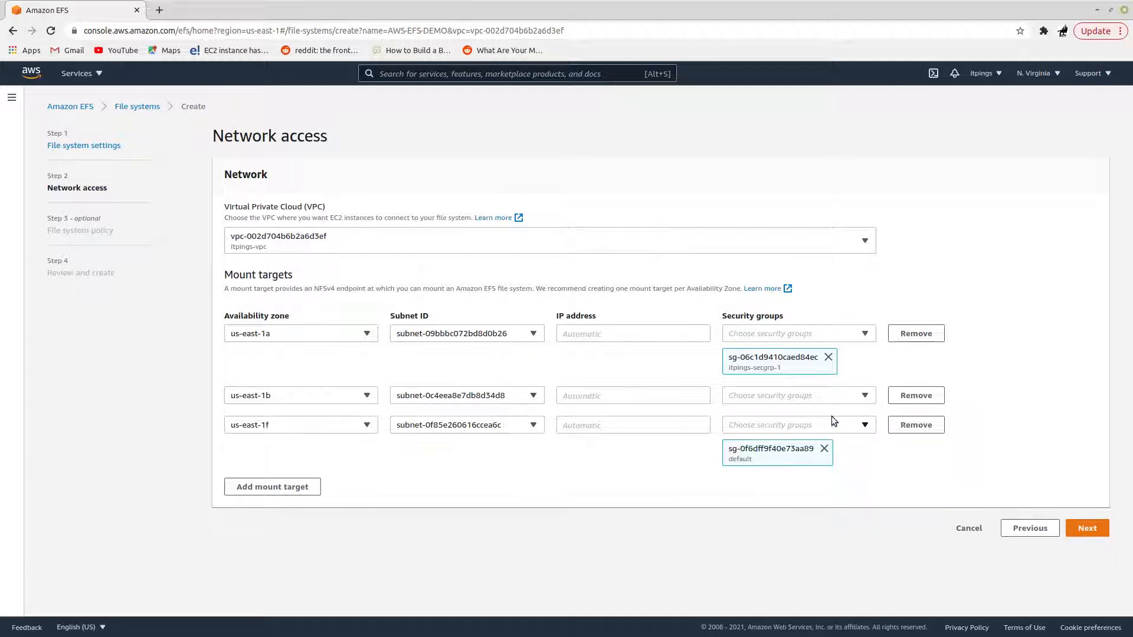
click(917, 425)
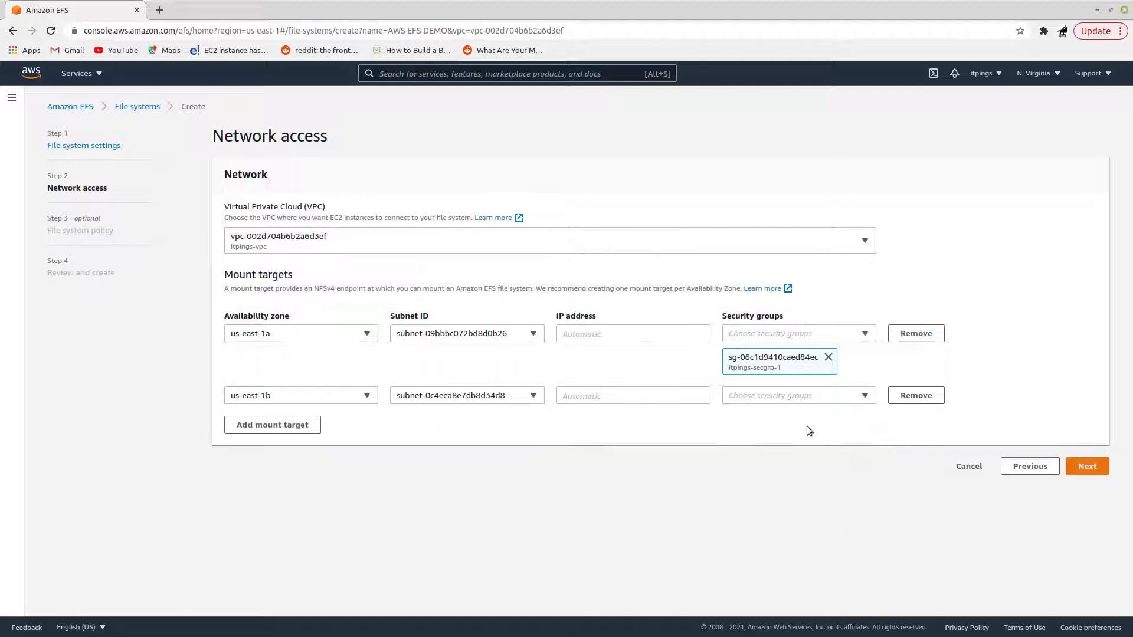
click(847, 396)
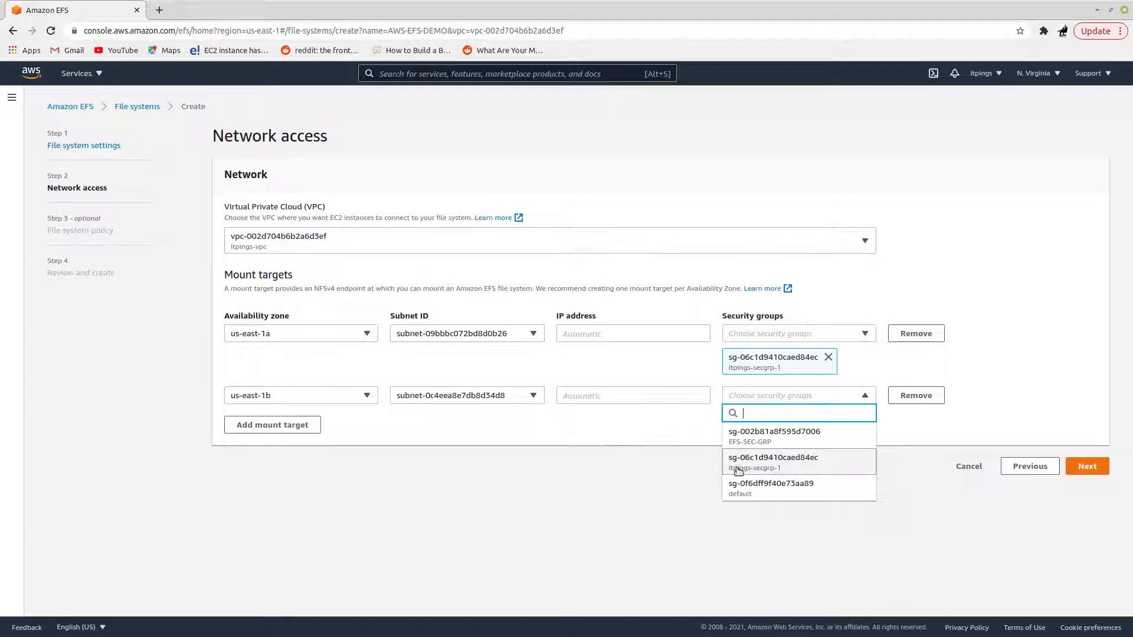
click(808, 470)
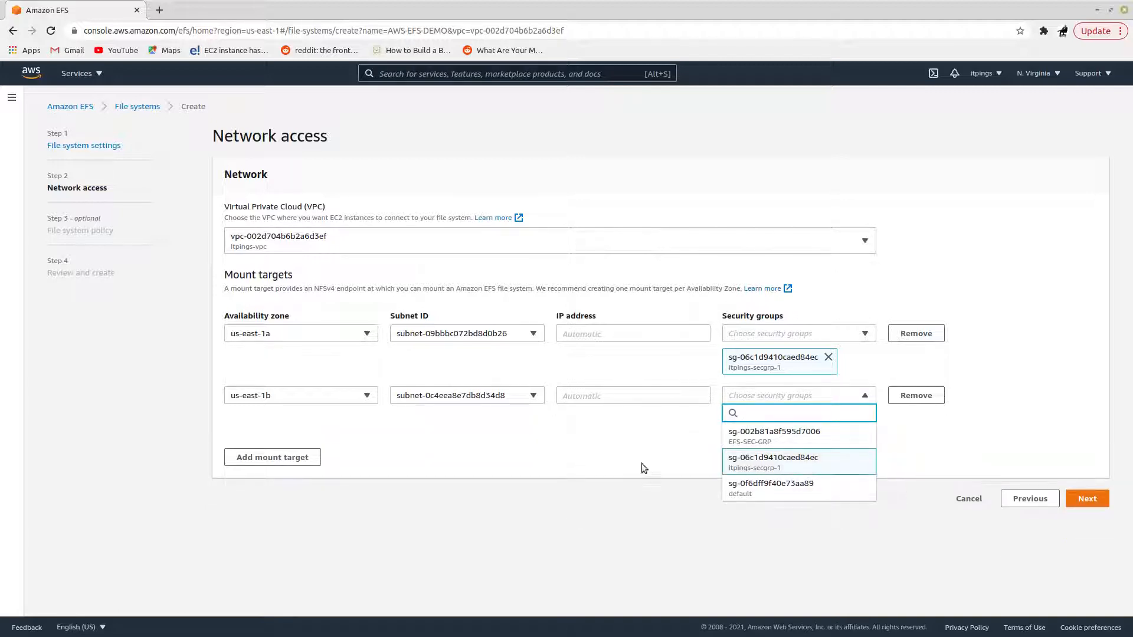
click(548, 441)
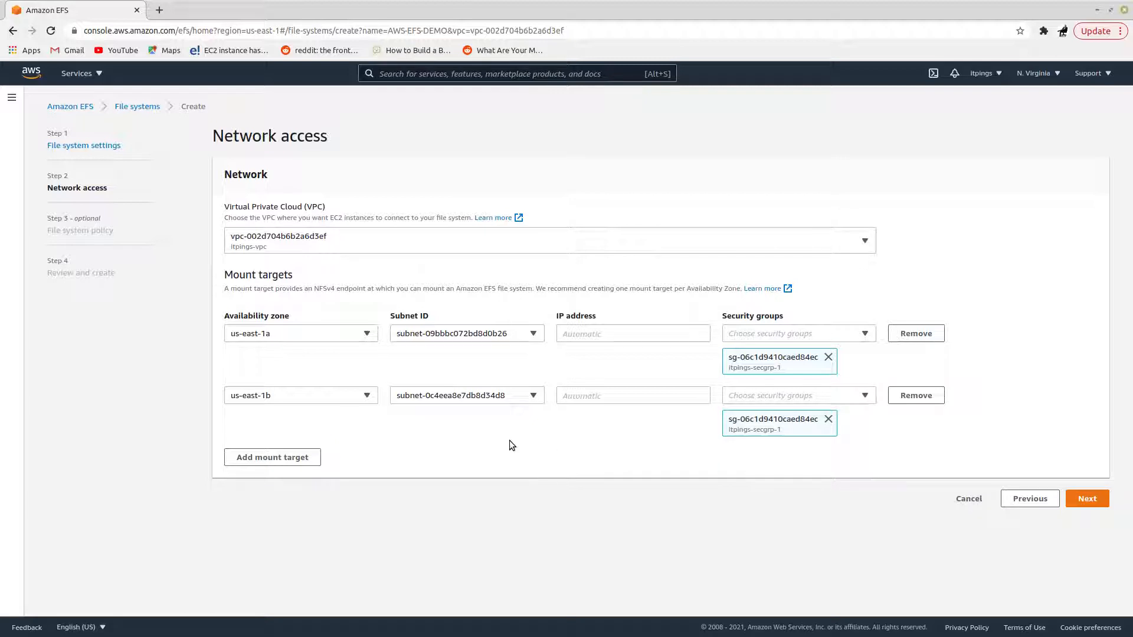
Step: Continue without a file system policy, review the settings and mount targets, and create the file system
click(1095, 502)
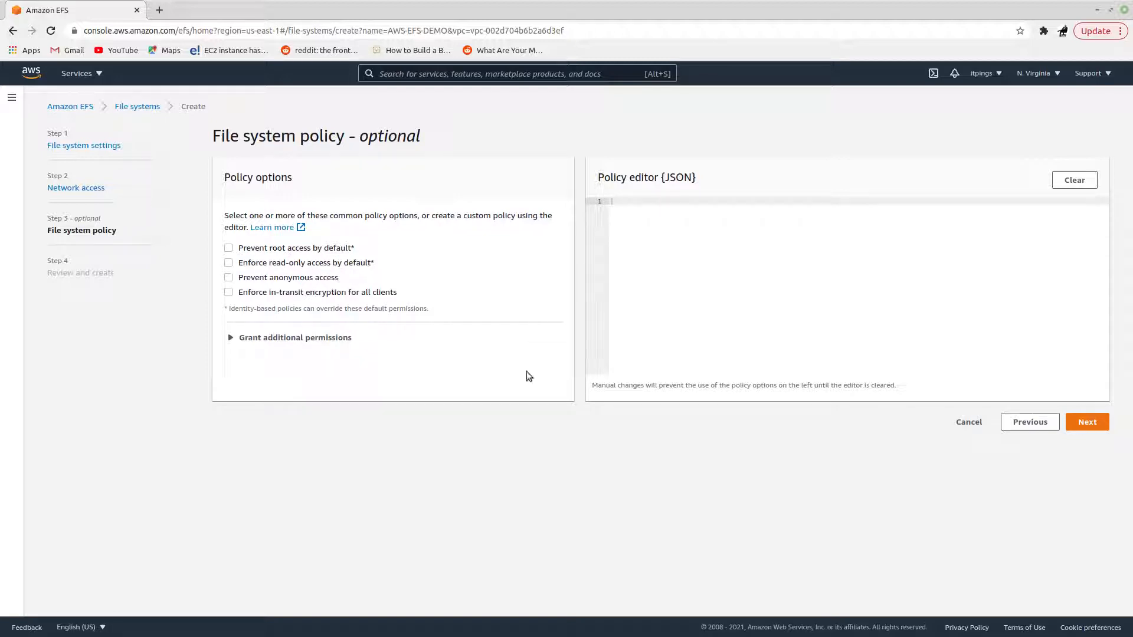
click(1089, 421)
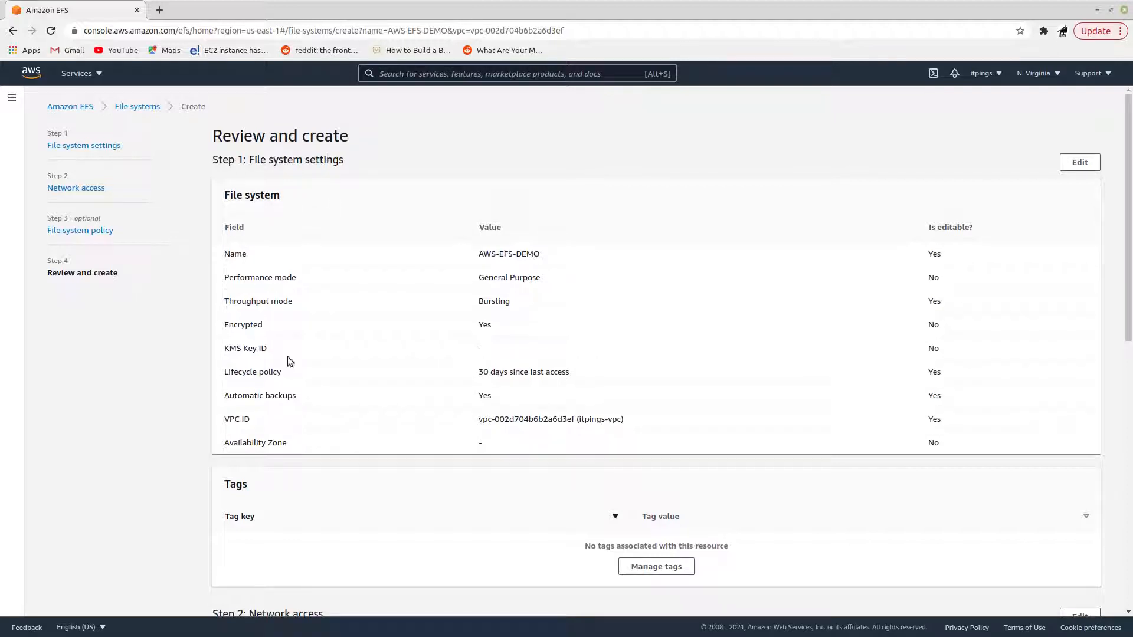
scroll(986, 543, down, 4)
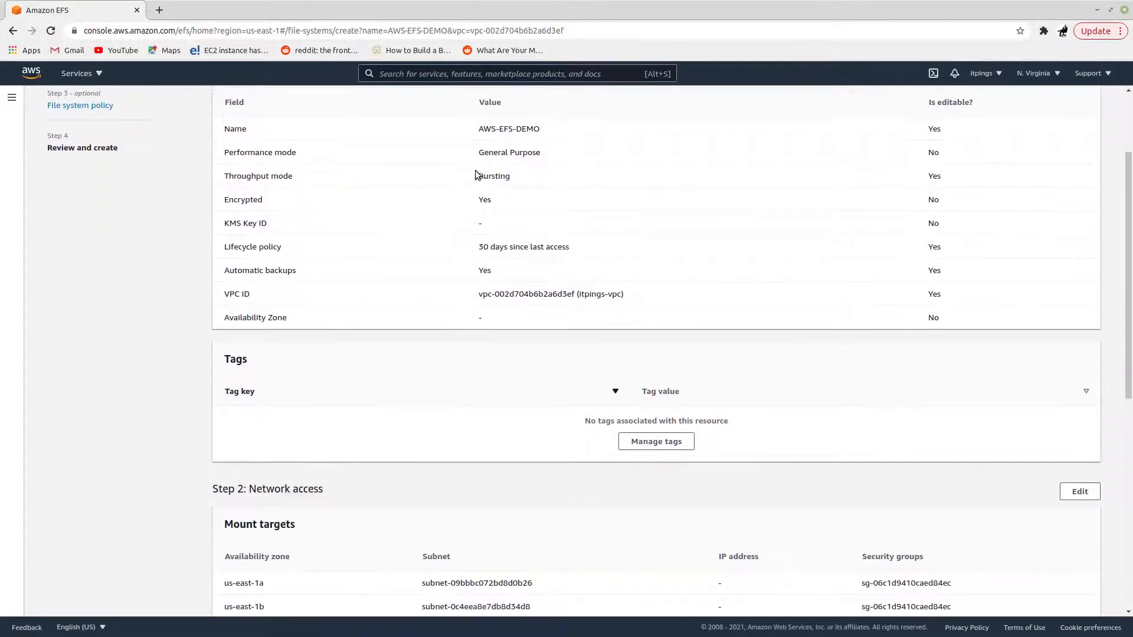
scroll(1004, 520, down, 6)
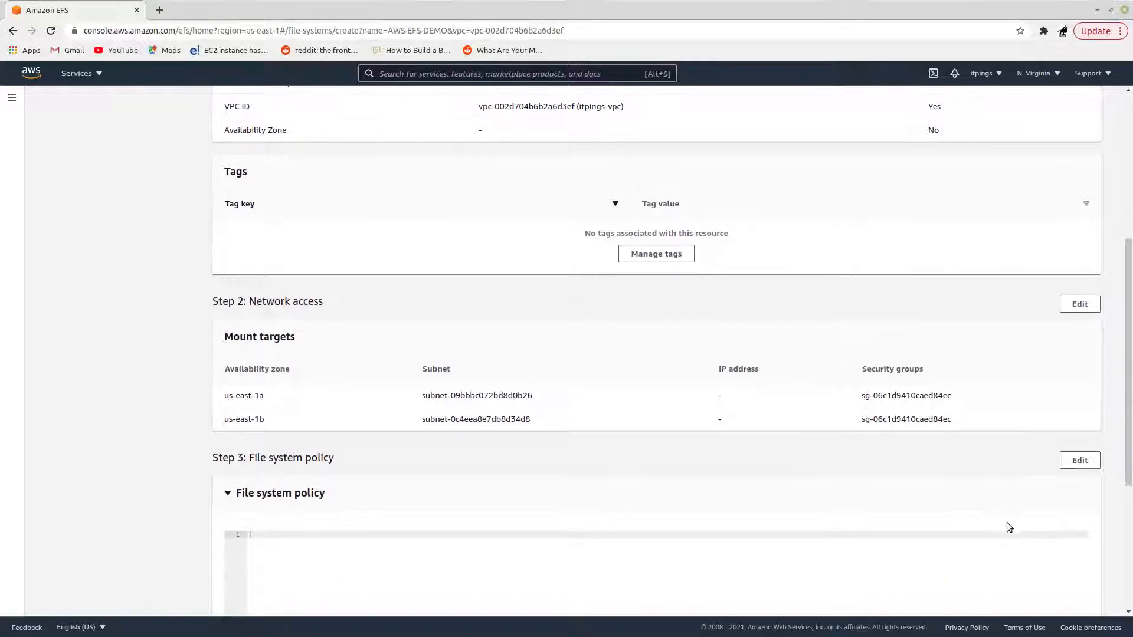
scroll(986, 521, down, 2)
click(1071, 596)
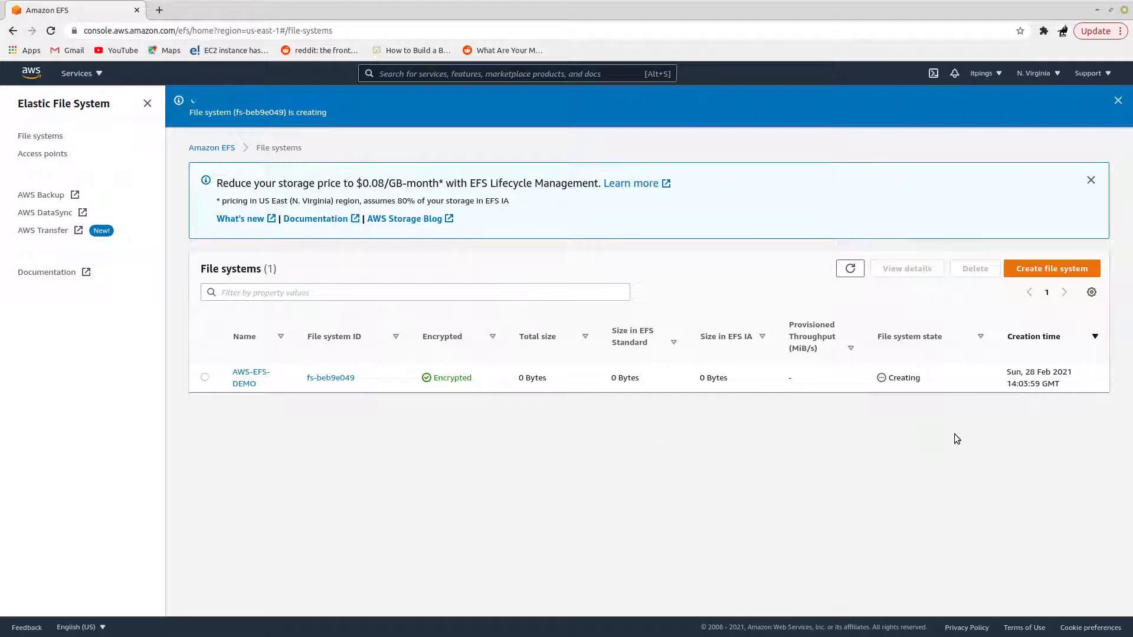
Step: Refresh the file system list and copy the file system ID of AWS-EFS-DEMO
click(855, 271)
click(855, 271)
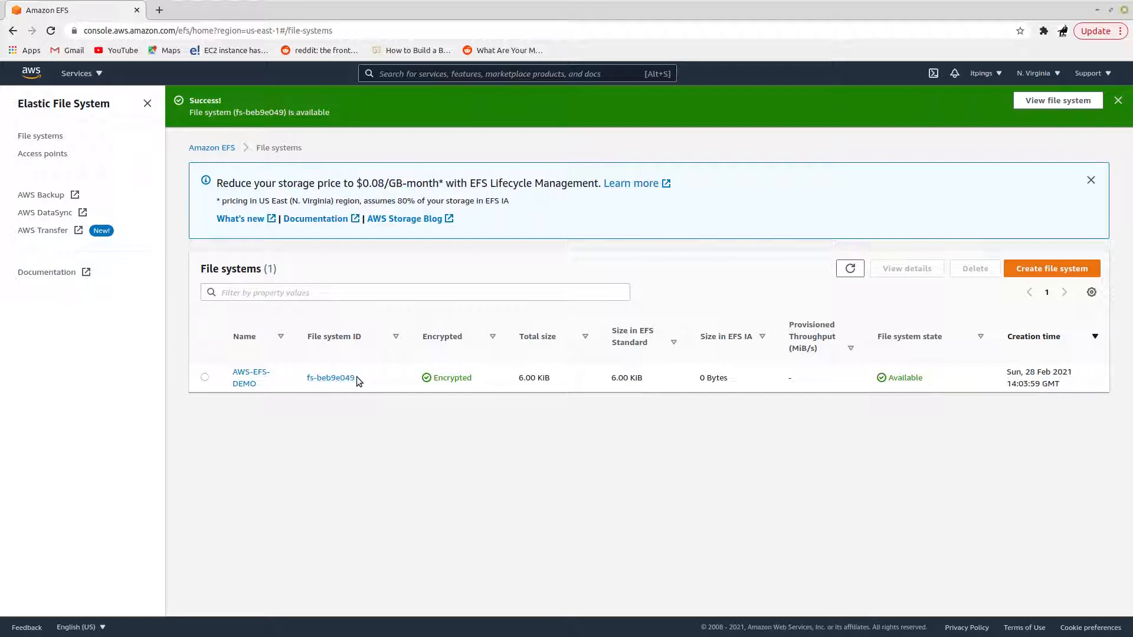
drag(356, 379, 306, 382)
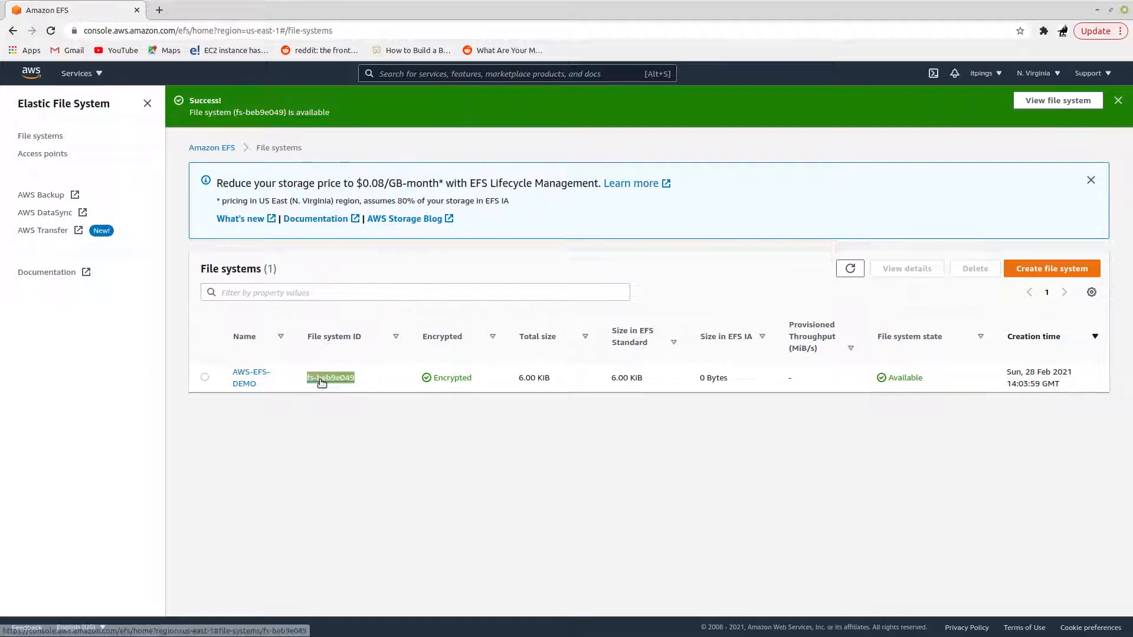
right_click(320, 380)
click(343, 475)
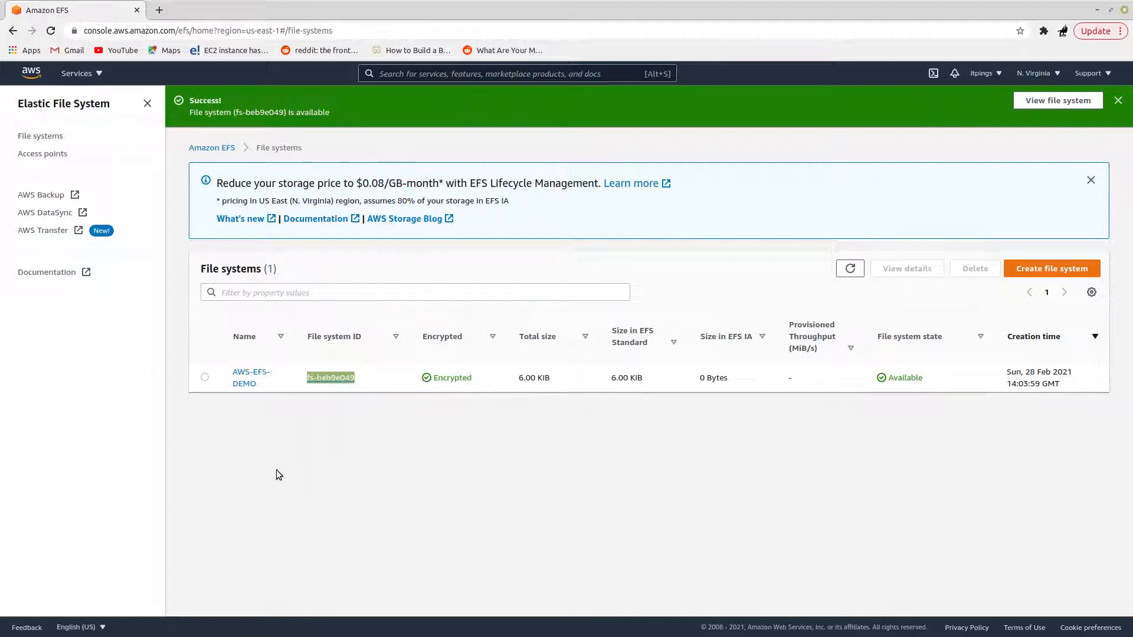
Step: Open the AWS-EFS-DEMO details and refresh its network information to check the state of the mount targets
click(250, 377)
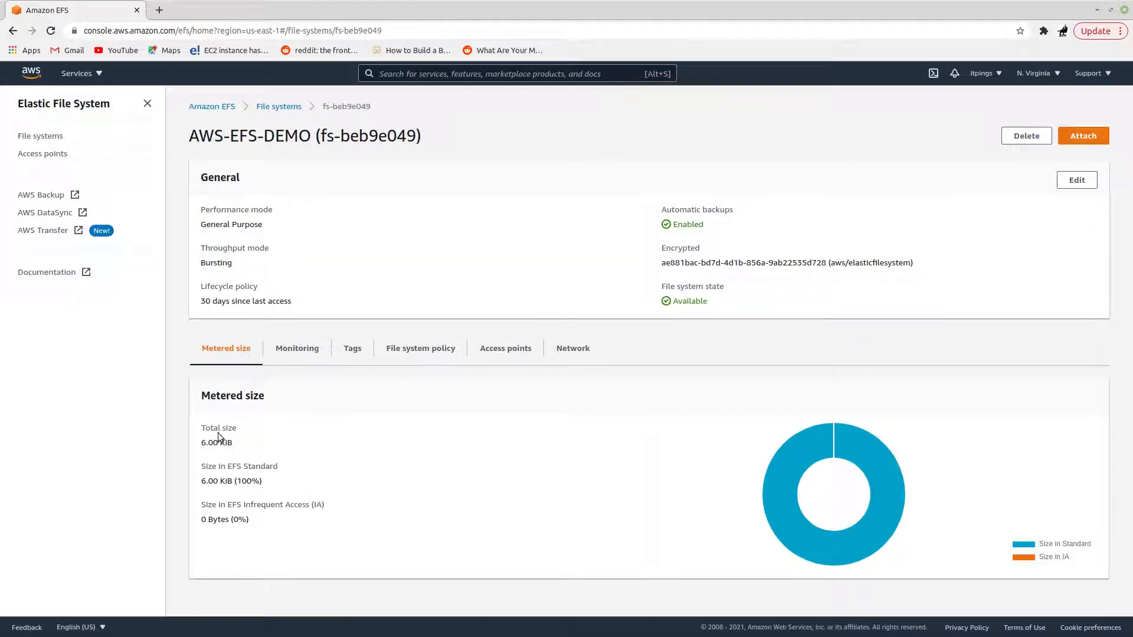
click(576, 353)
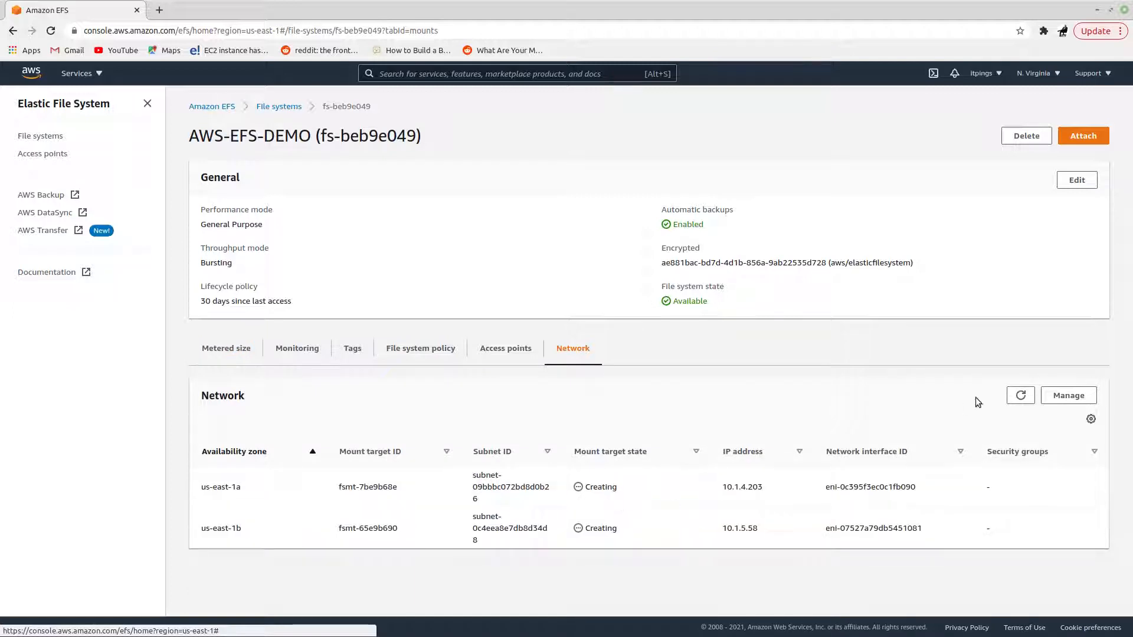
click(1024, 400)
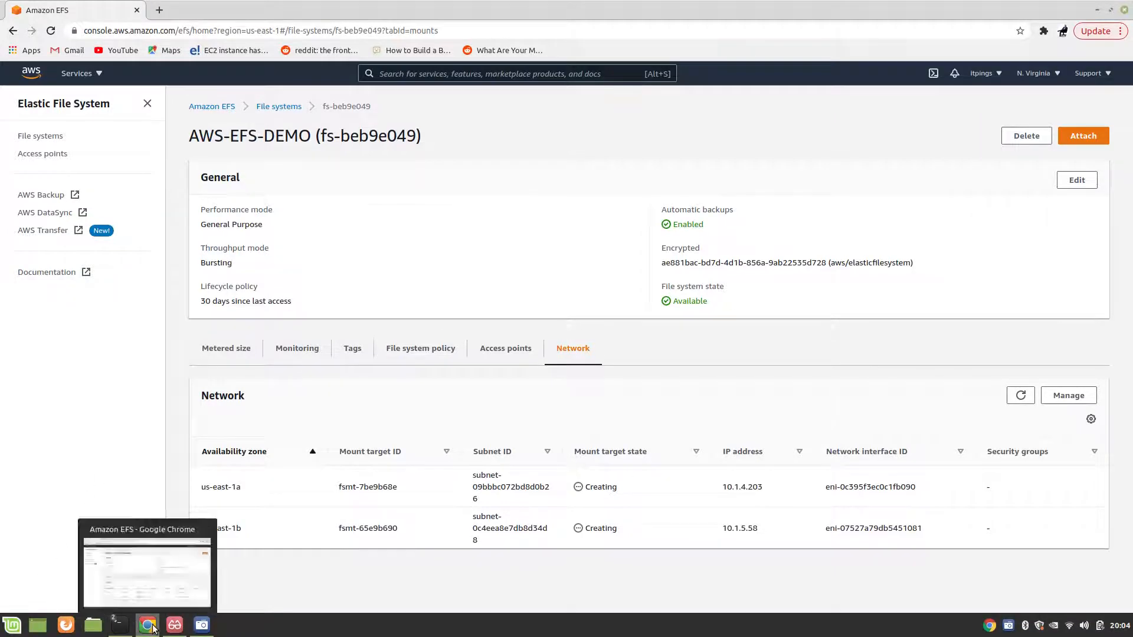
Step: Read the EFS setup notes in EFS-Basics.pdf, then refresh the AWS-EFS-DEMO mount target states in the EFS console
click(156, 629)
scroll(223, 486, down, 5)
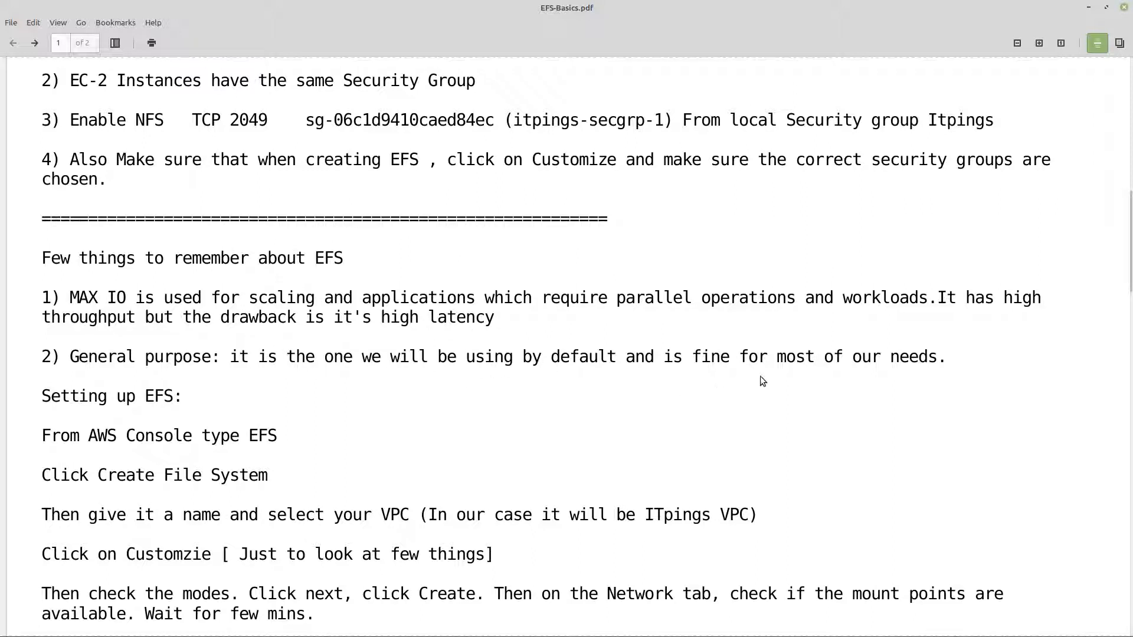
scroll(212, 369, down, 3)
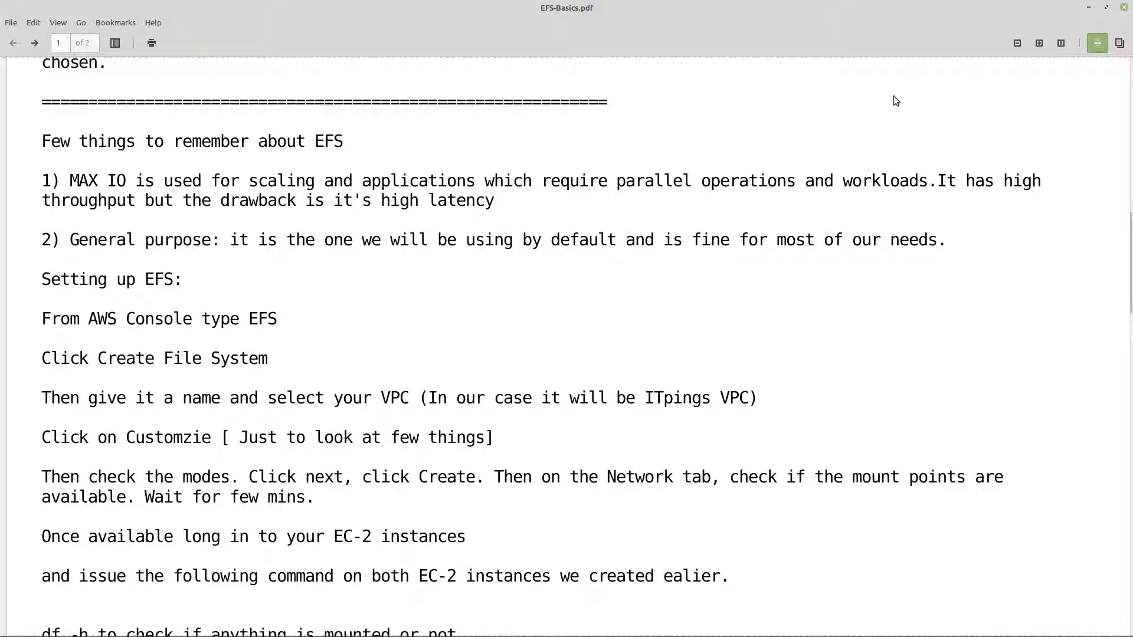
click(1090, 8)
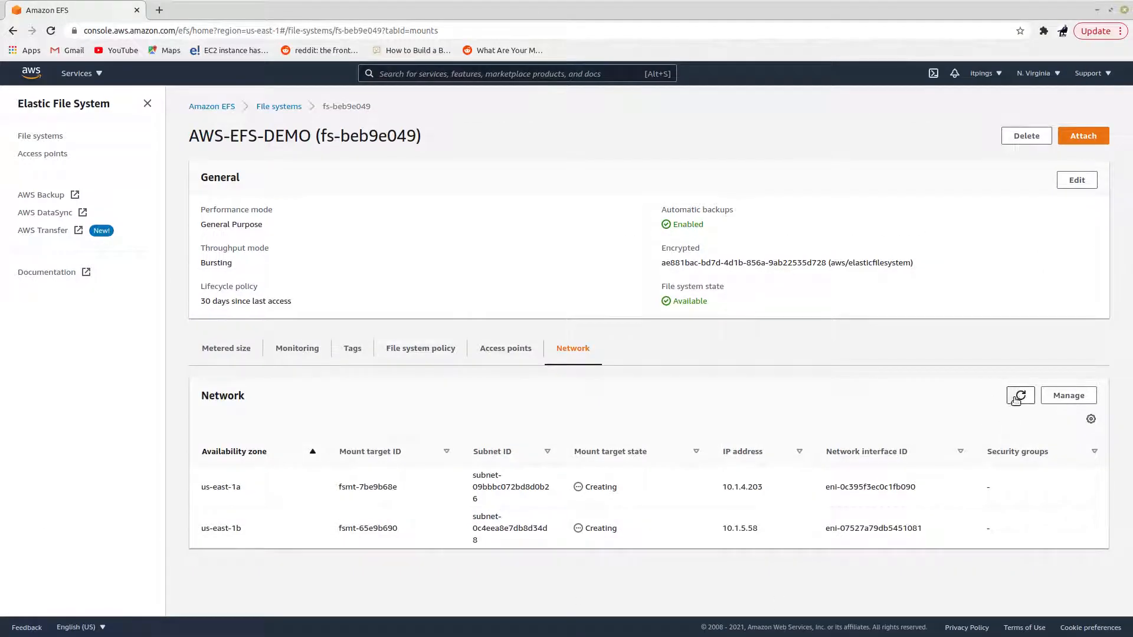
click(1018, 397)
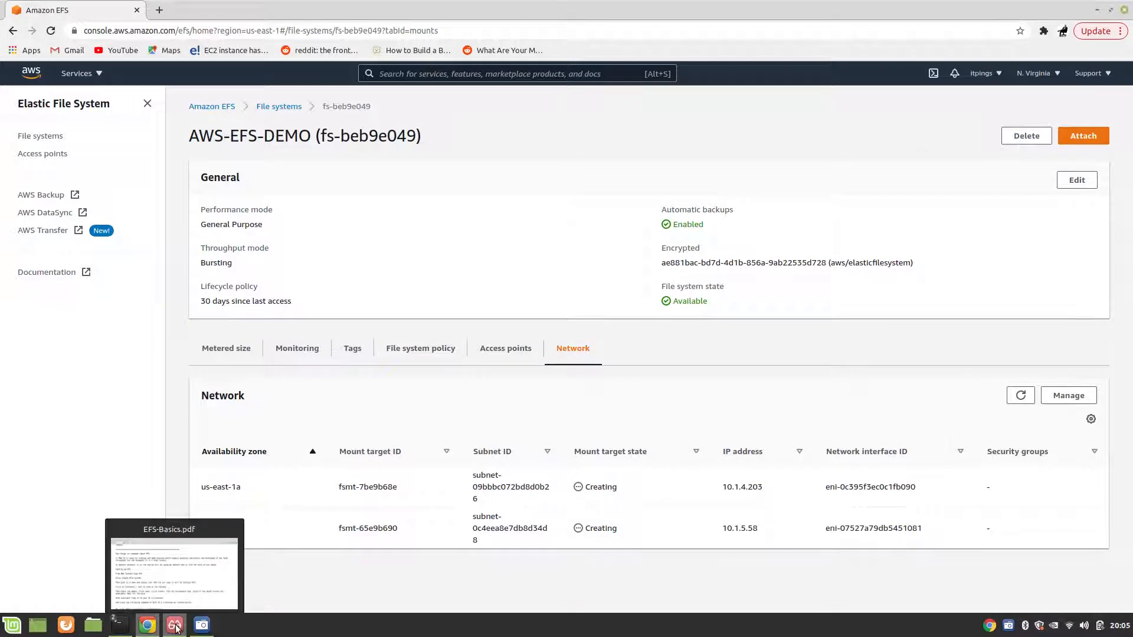
Step: Switch to EFS-Basics.pdf and examine the EC2 instance instructions, highlighting the amazon-efs-utils package name
click(165, 627)
scroll(299, 438, down, 4)
scroll(298, 438, down, 1)
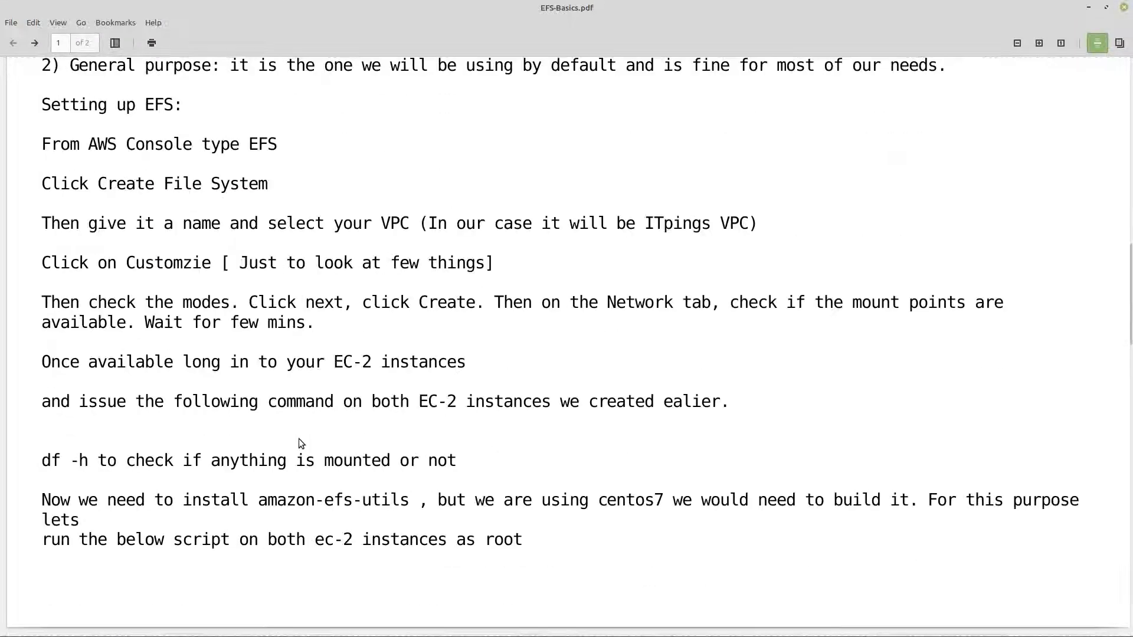
drag(257, 505, 410, 504)
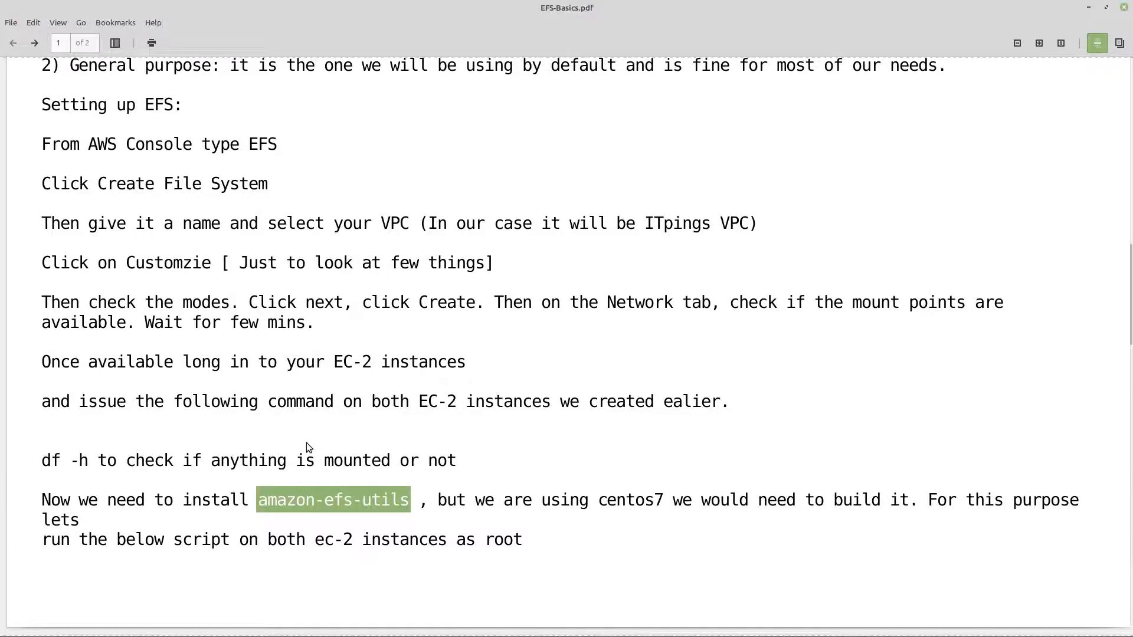
Step: Copy the whole bash script on page 2 that builds and installs amazon-efs-utils
scroll(306, 443, down, 5)
scroll(315, 399, down, 5)
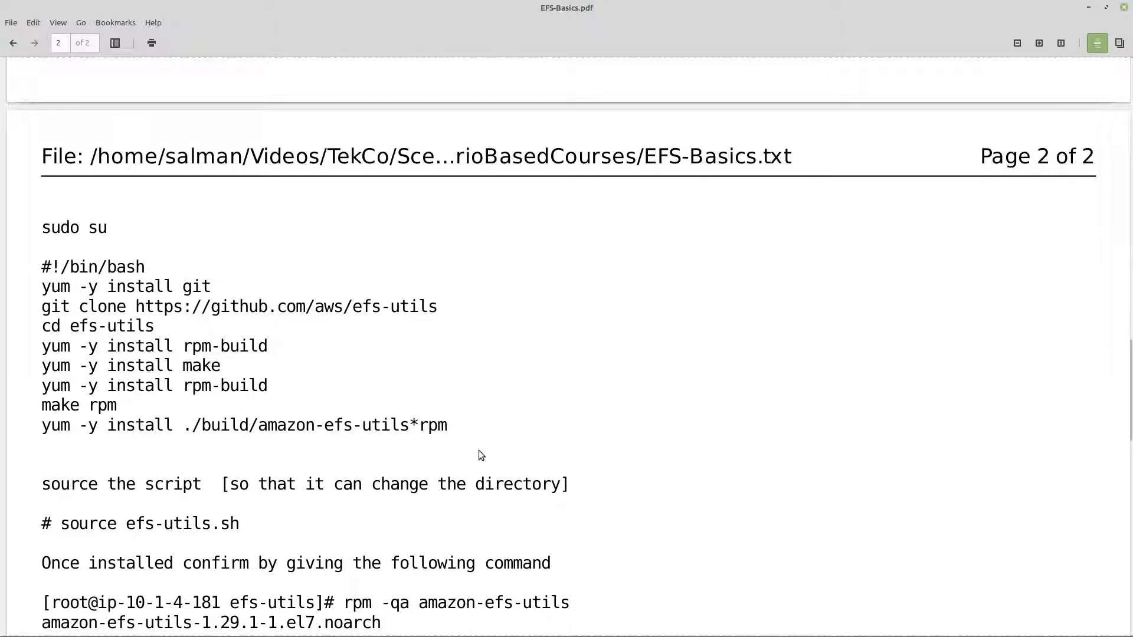
mouse_move(318, 636)
drag(40, 270, 530, 472)
drag(536, 427, 483, 418)
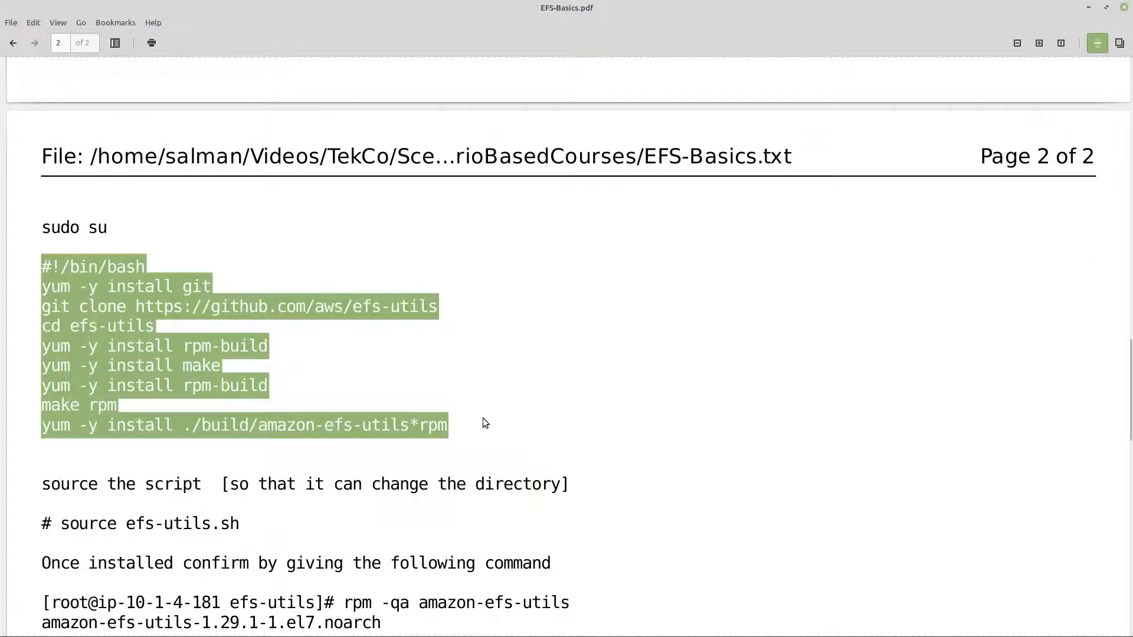
right_click(120, 311)
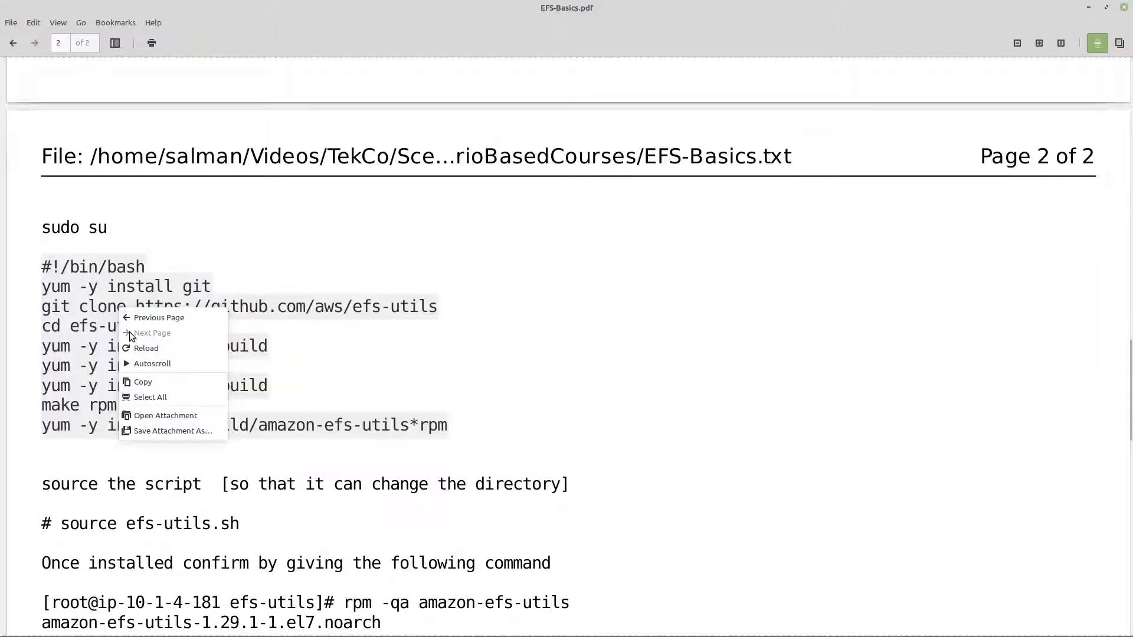
click(133, 365)
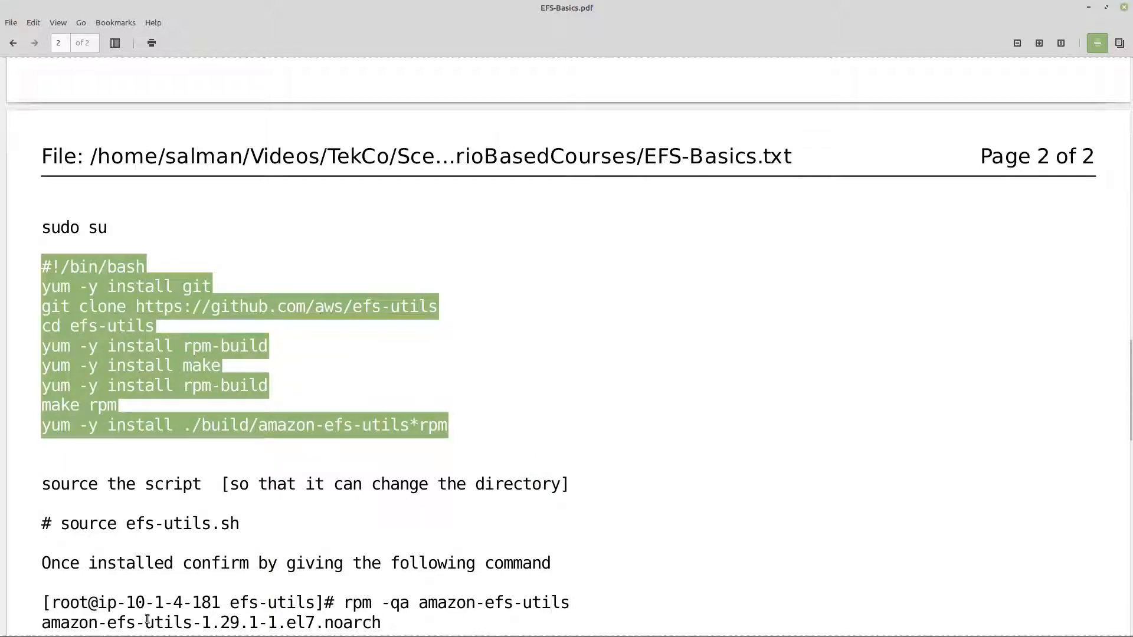
Step: Switch to the ip-10-1-5-54 terminal, force-delete everything in the centos home directory, clear the screen and list the directory again
mouse_move(120, 625)
mouse_move(84, 592)
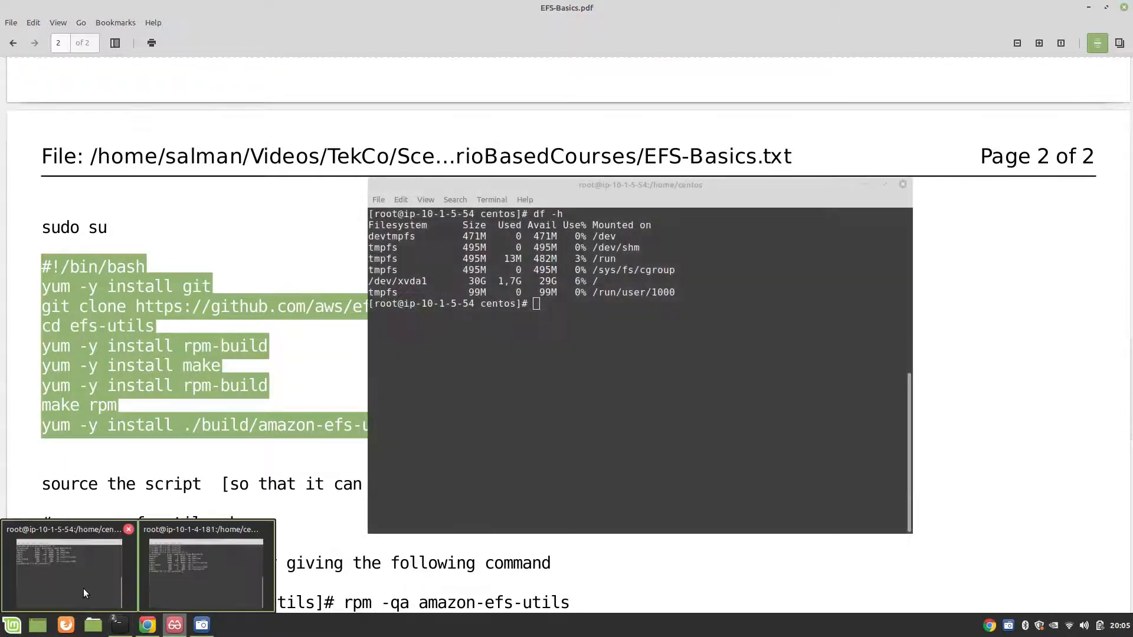
click(83, 589)
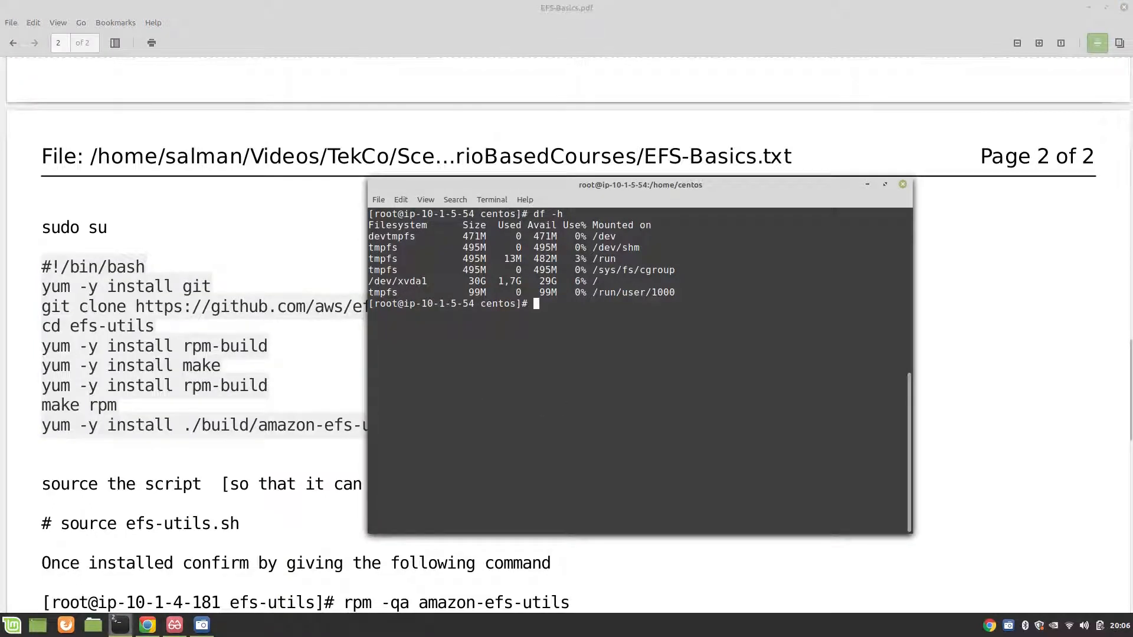
text(ls)
key(Return)
text(rm )
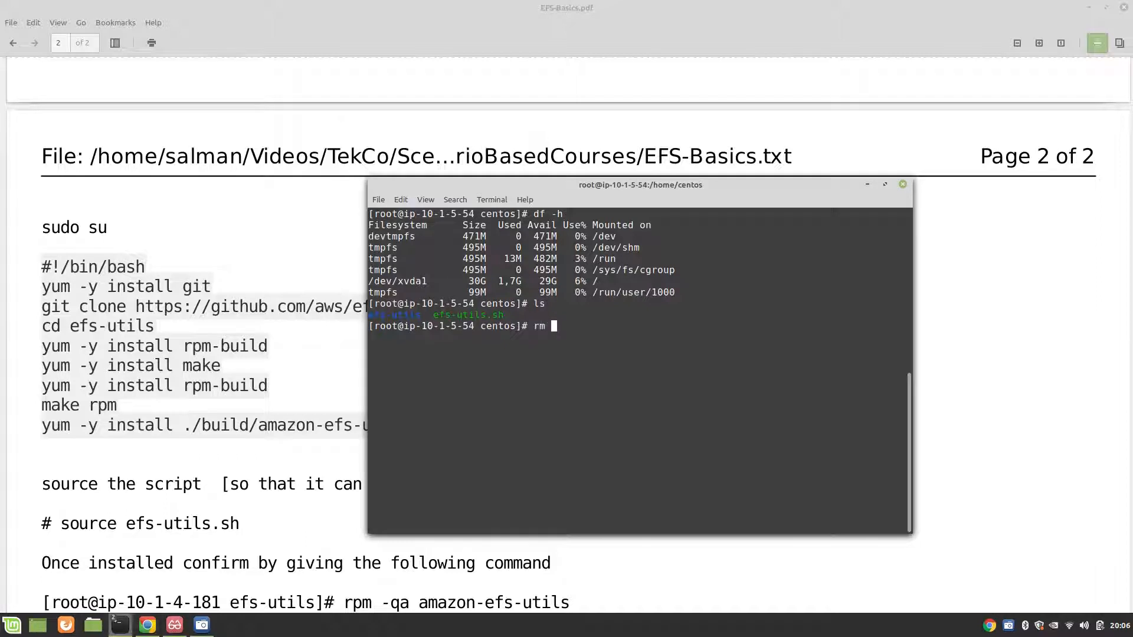
text(-rf *)
key(Return)
text(clear)
key(Return)
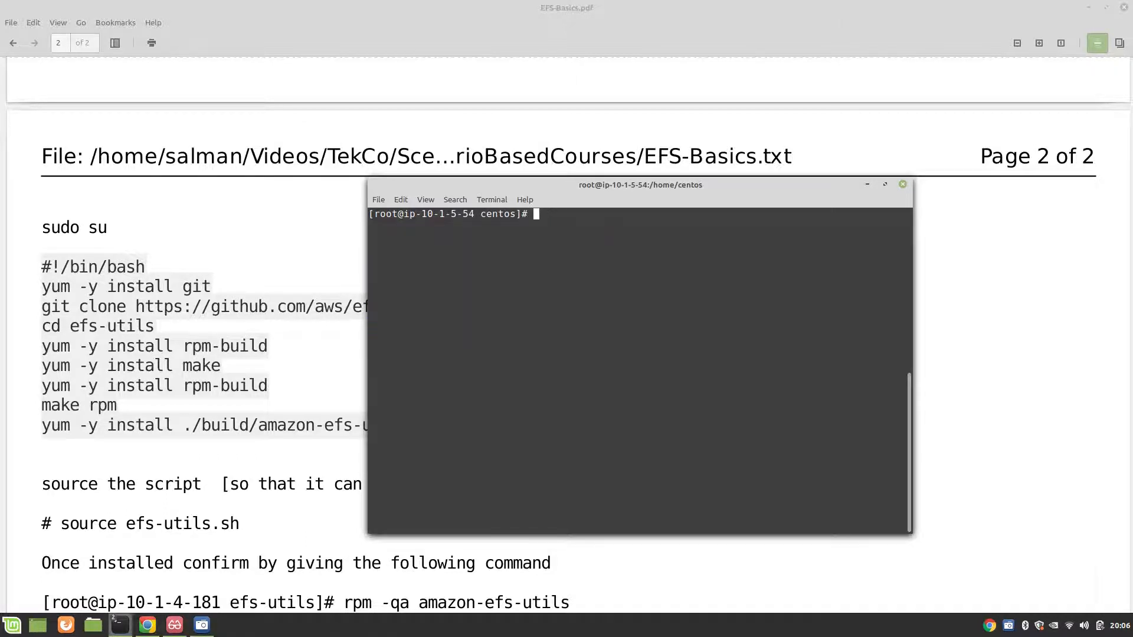
text(ls)
key(Return)
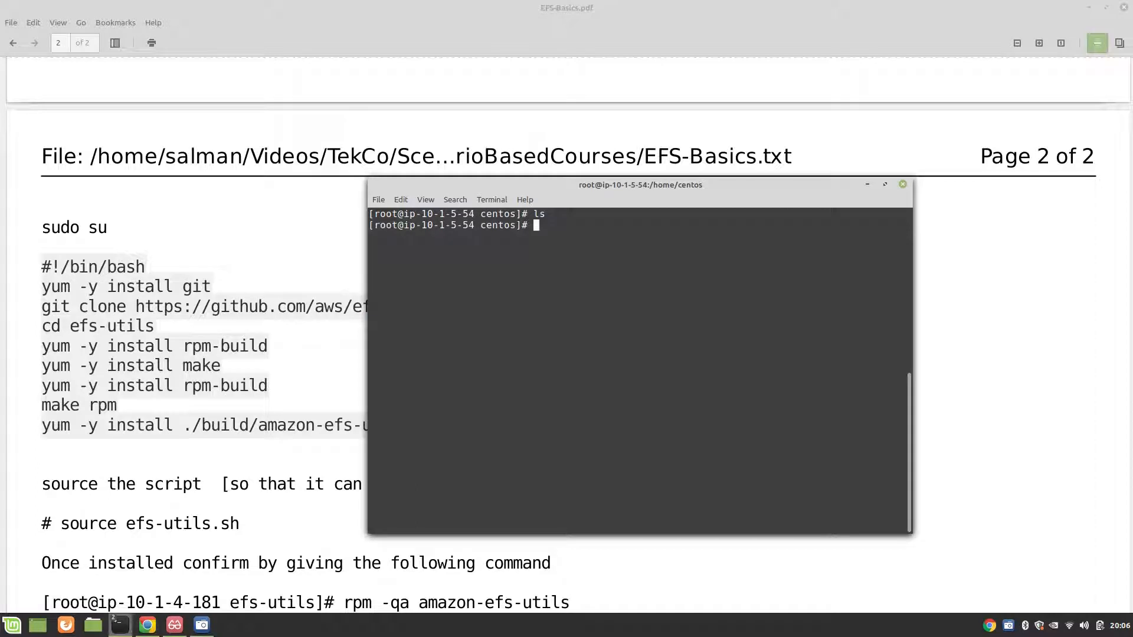
Step: Open a new file named efs-utils.sh in vim on ip-10-1-5-54
key(Return)
key(Return)
key(Return)
text(vim )
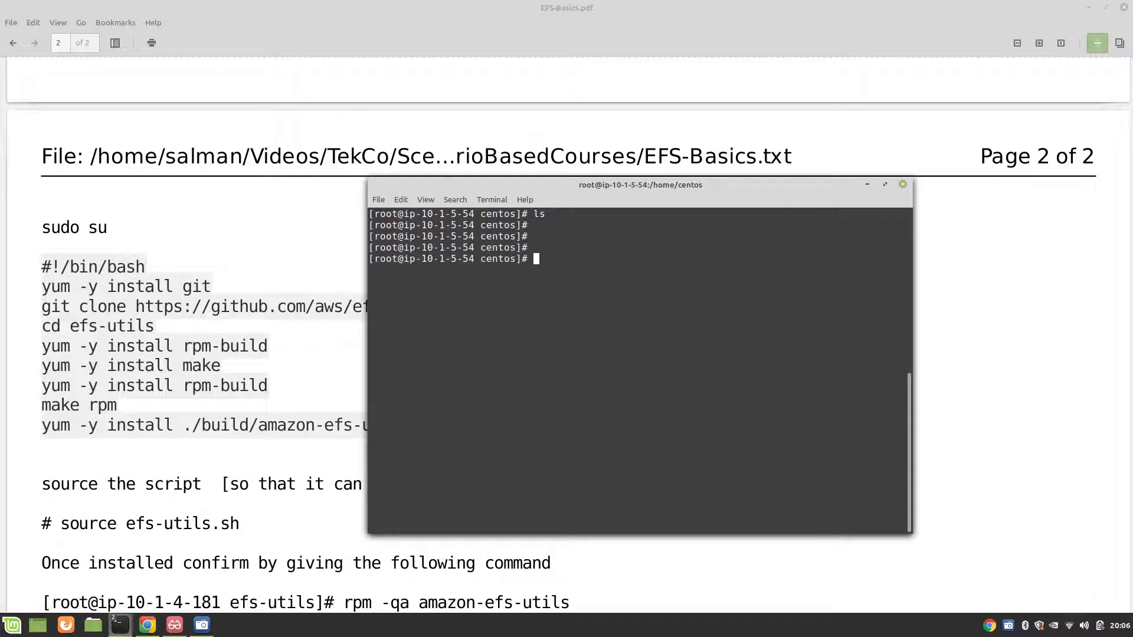
text(efs-utils.sh)
key(Return)
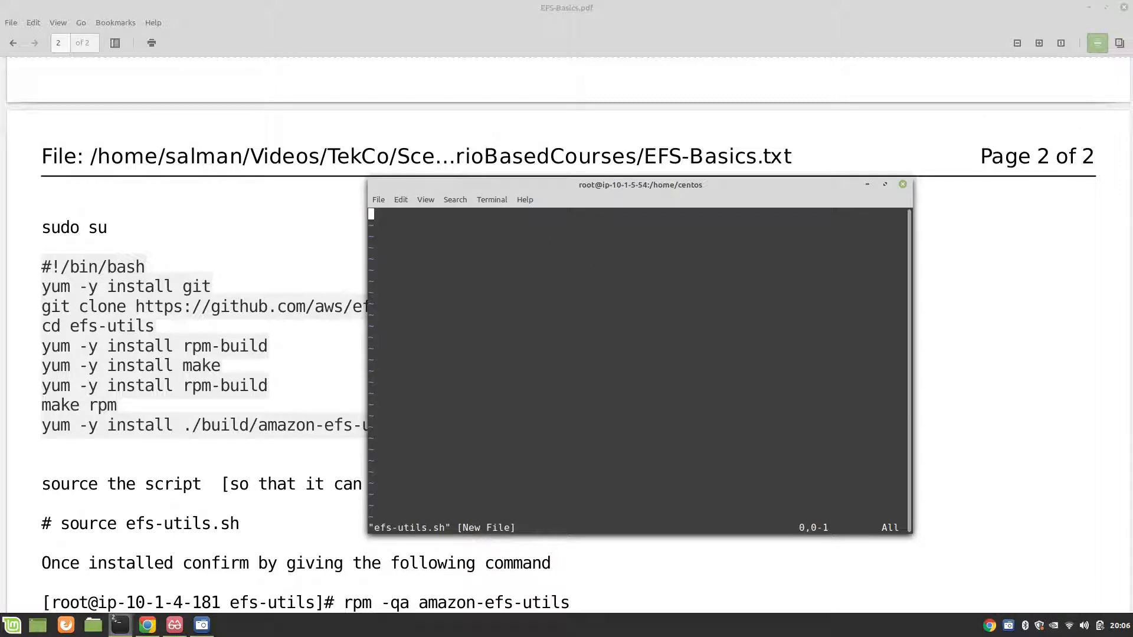
Step: Paste the copied installation script into efs-utils.sh, save the file and quit vim
key(i)
text(#!/bin/bash yum -y install git git clone https://github.com/aws/efs-utils cd efs-utils yum -y install rpm-build yum -y install make yum -y install rpm-build make rpm yum -y install ./build/amazon-efs-utils*rpm)
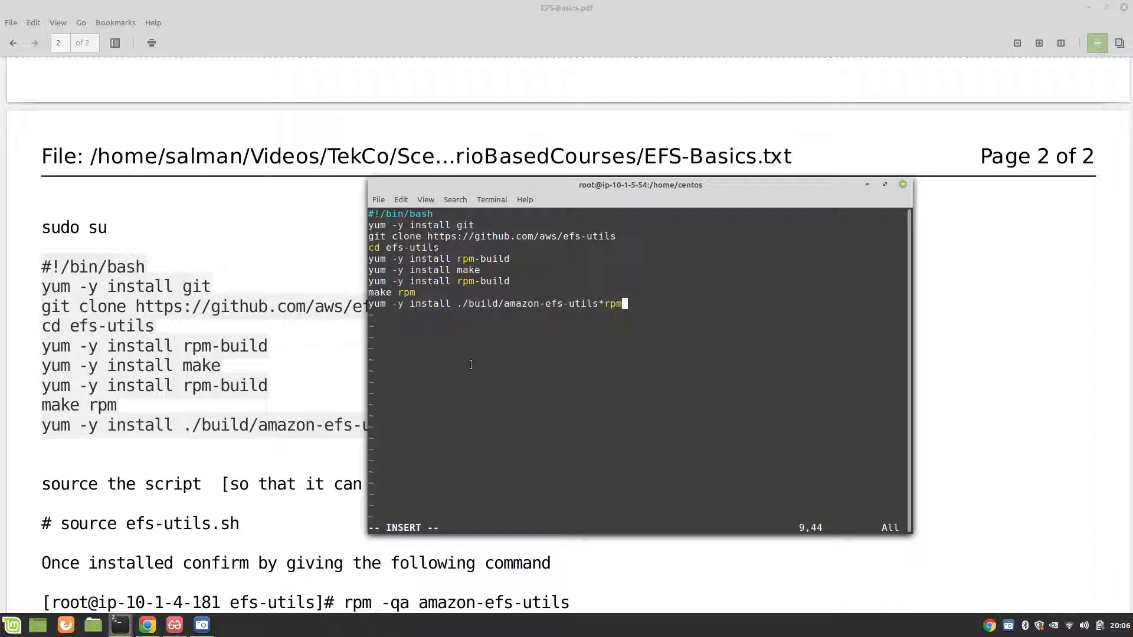
key(Escape)
text(:wq)
key(Return)
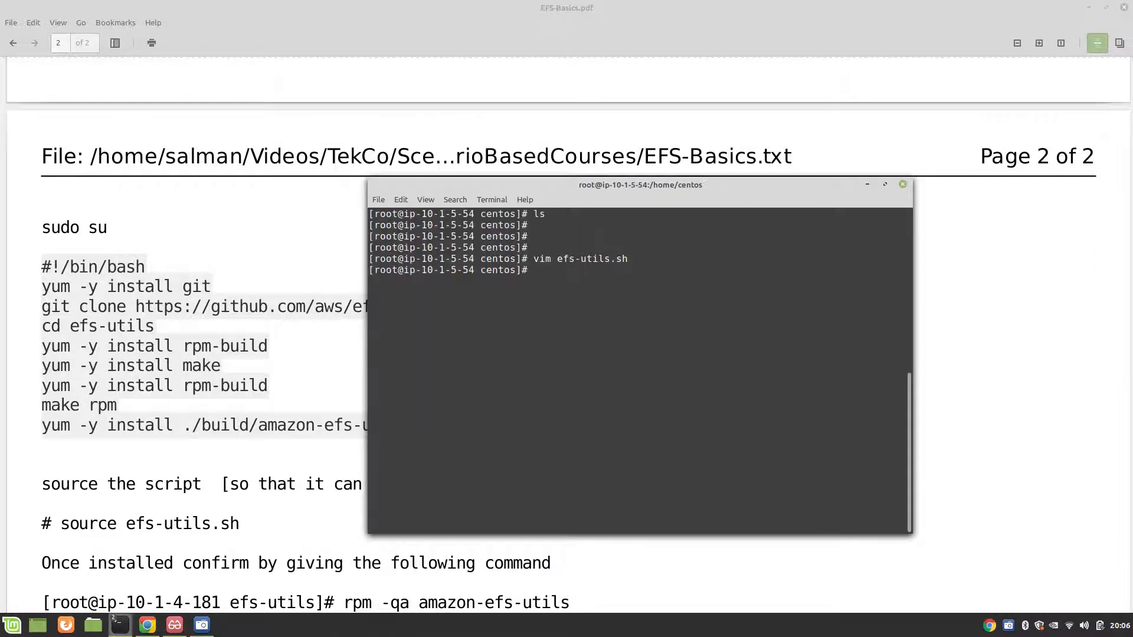
Step: Make efs-utils.sh executable with chmod +x
text(chmod +x )
text(ut)
key(BackSpace)
key(BackSpace)
text(e)
key(Tab)
key(Return)
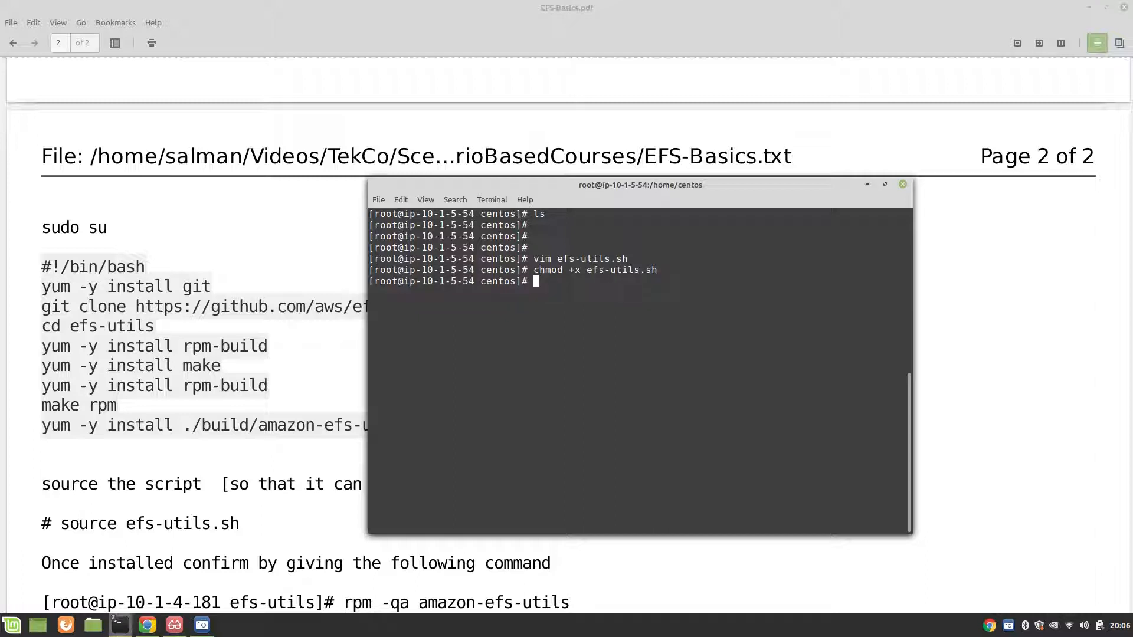
Step: Run efs-utils.sh in the current shell on ip-10-1-5-54 with the source command
key(Return)
key(Return)
text(souch)
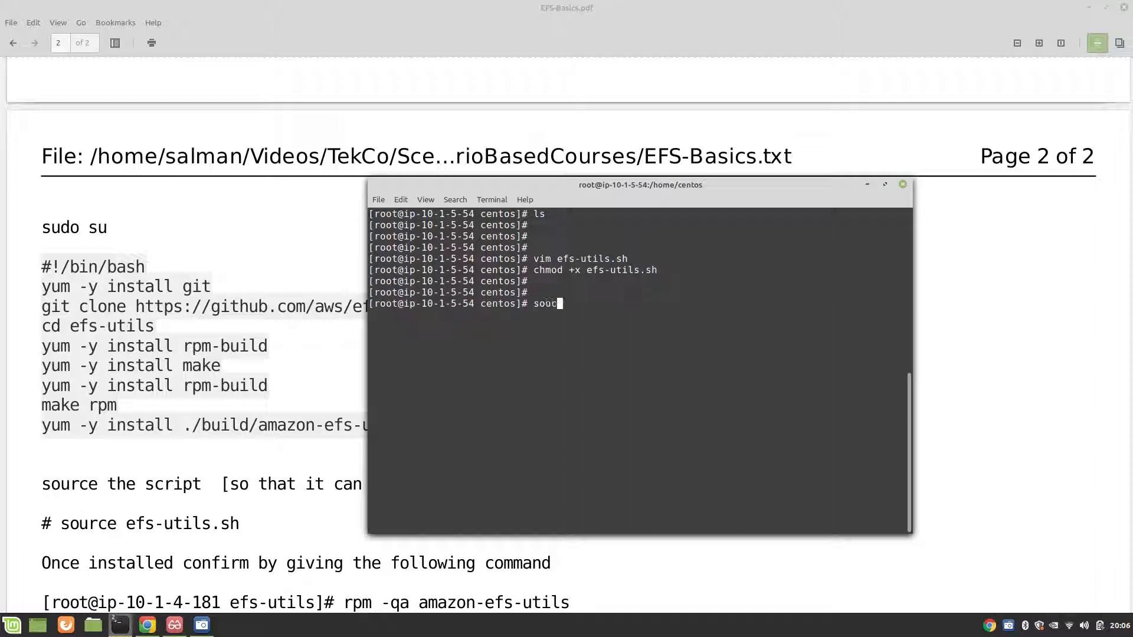
key(BackSpace)
key(BackSpace)
key(BackSpace)
text(rce efs)
key(Tab)
key(Return)
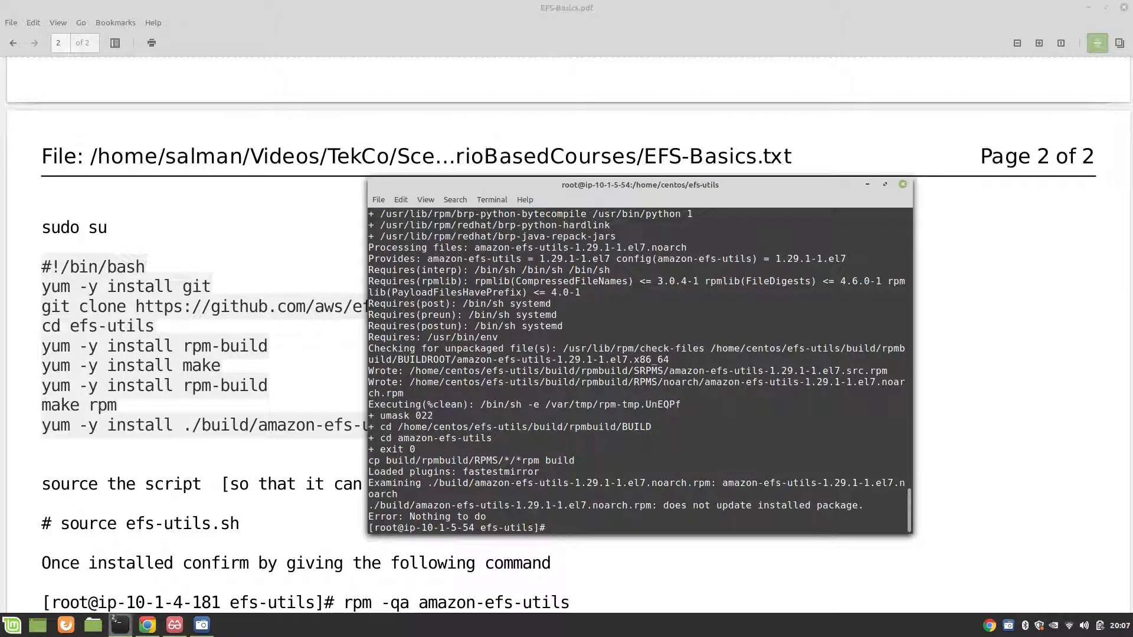
Step: Check the amazon-efs-utils installation on ip-10-1-5-54 with rpm -qa amazon-efs-utils, then clear the terminal
key(Return)
key(Return)
key(Return)
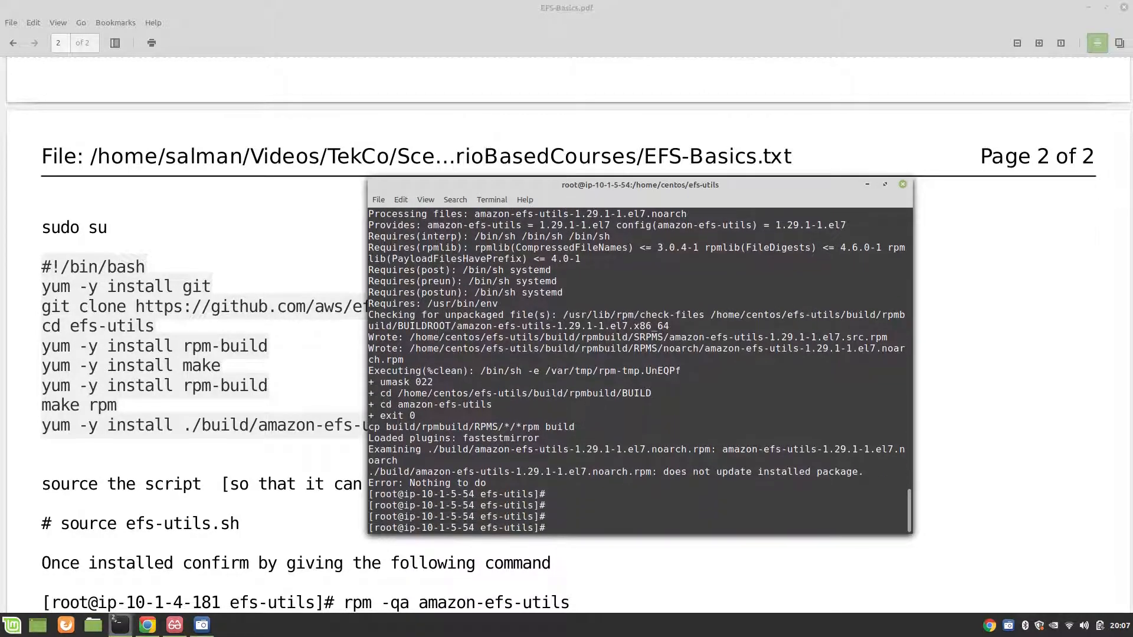
text(rpm -qa)
key(BackSpace)
text(amzo)
key(BackSpace)
key(BackSpace)
text(azon-efs-utils)
key(Return)
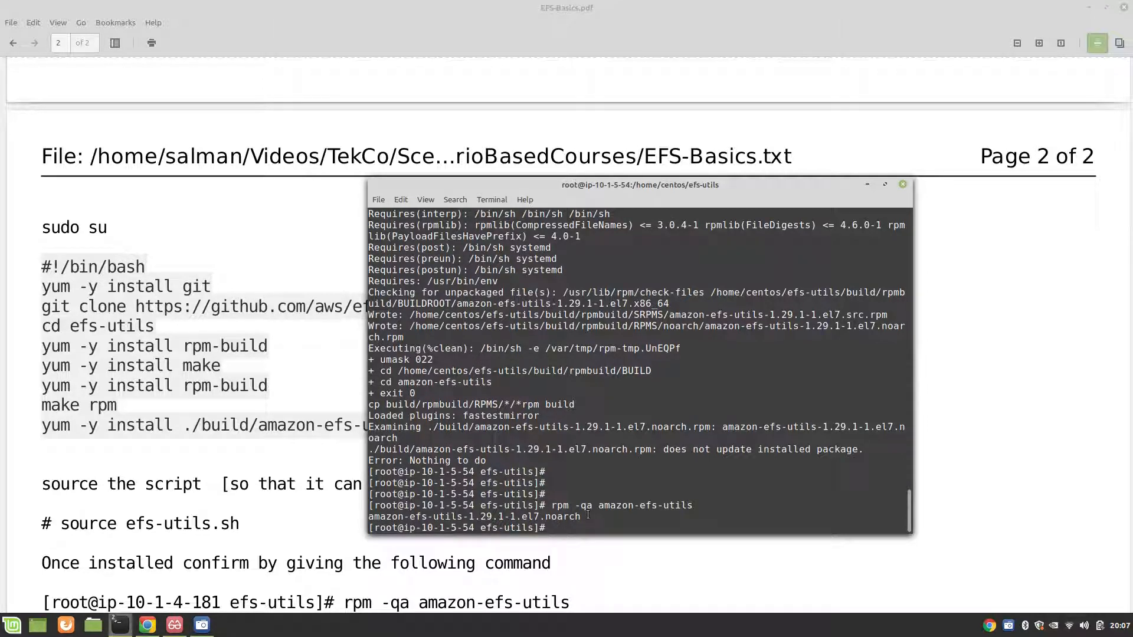
text(clear)
key(Return)
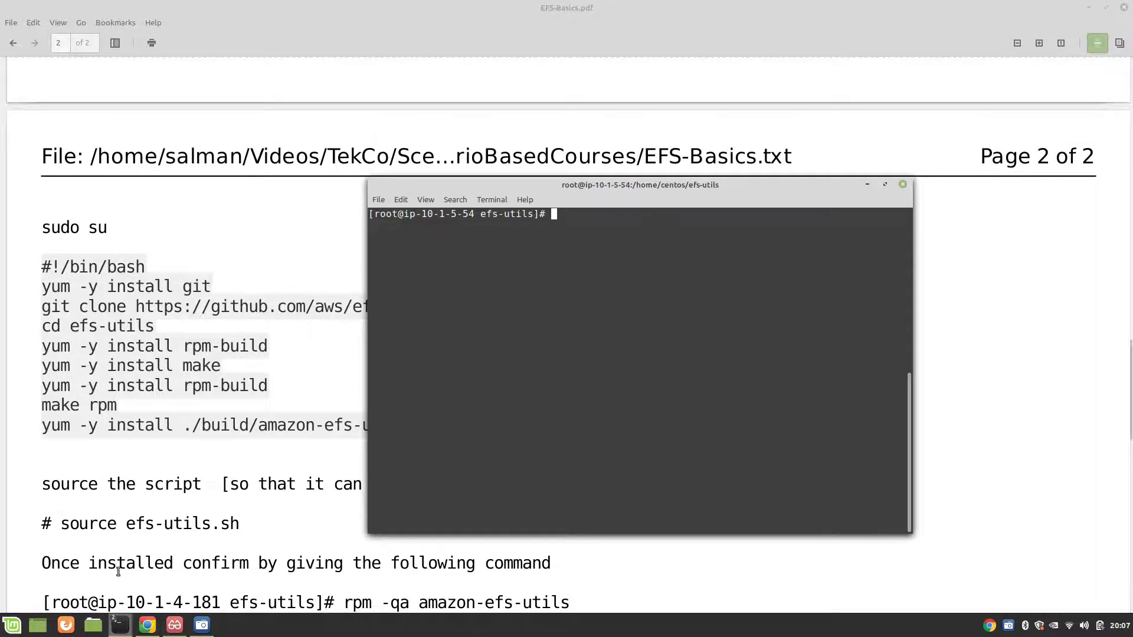
Step: Switch to the ip-10-1-4-181 terminal and list the contents of the centos home directory
mouse_move(142, 624)
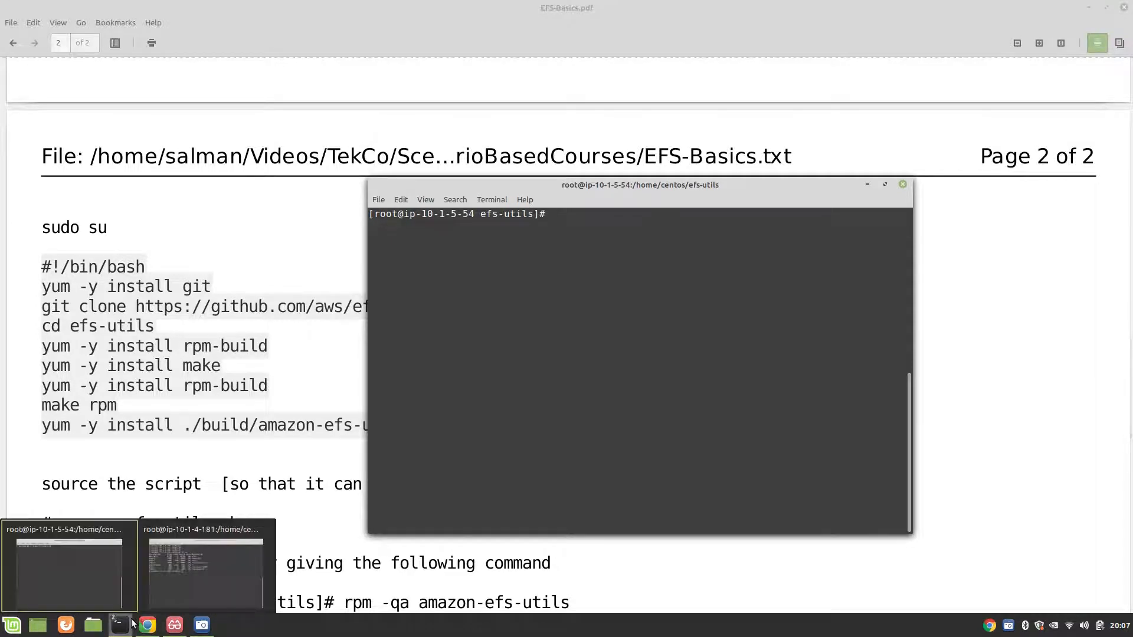
click(189, 583)
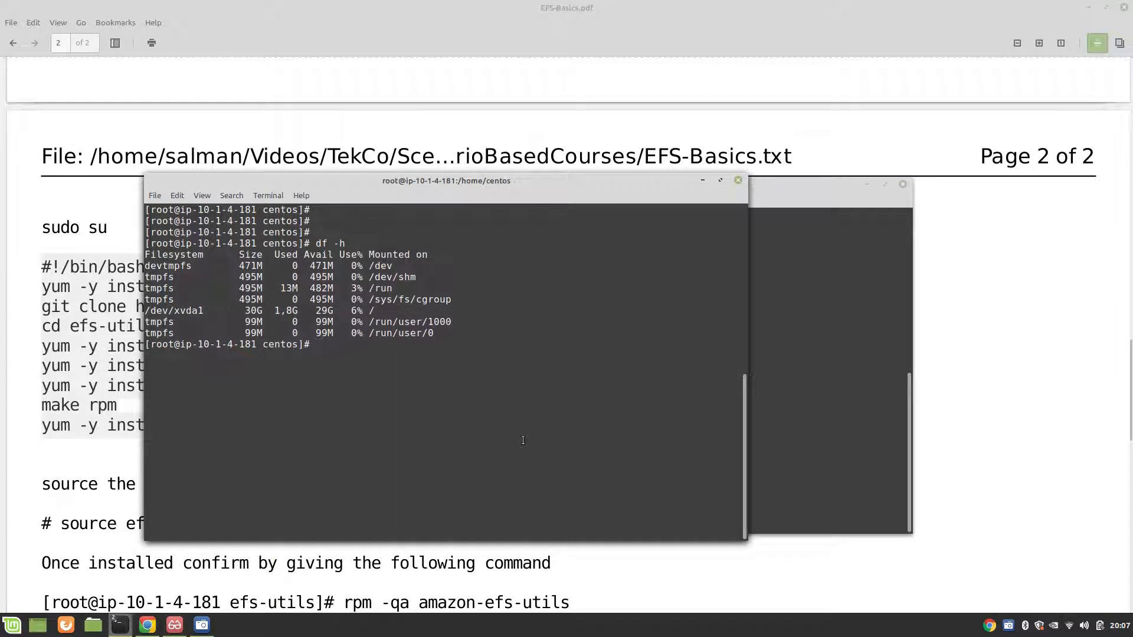
key(Return)
key(Return)
key(Return)
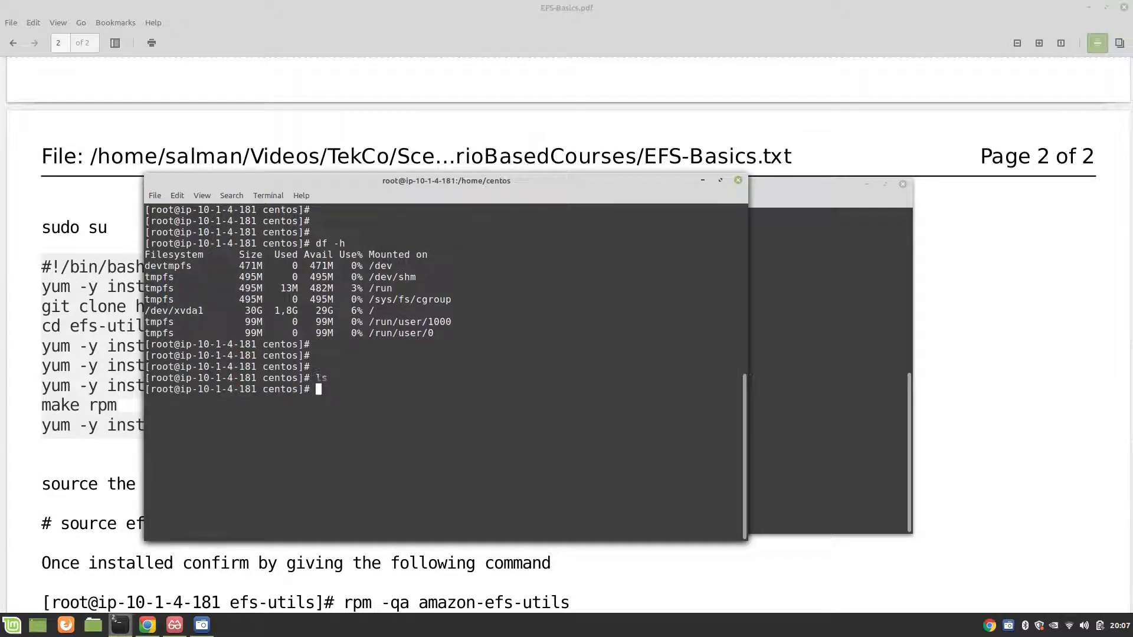
text(ls)
key(Return)
Step: Create efs-utils.sh in vim on ip-10-1-4-181, paste in the copied installation script and save it
text(vim efs-utils.sh)
key(Return)
key(i)
text(#!/bin/bash yum -y install git git clone https://github.com/aws/efs-utils cd efs-utils yum -y install rpm-build yum -y install make yum -y install rpm-build make rpm yum -y install ./build/amazon-efs-utils*rpm)
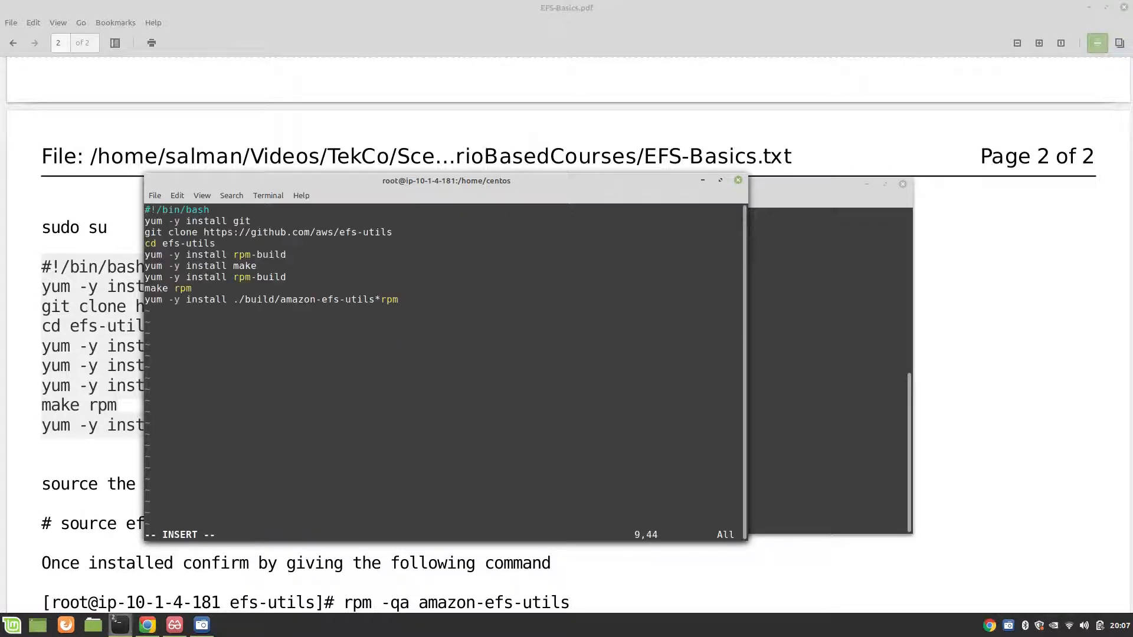
key(Escape)
text(:wq)
key(Return)
Step: Make efs-utils.sh executable with chmod +x on ip-10-1-4-181 and run it with source
text(chmo)
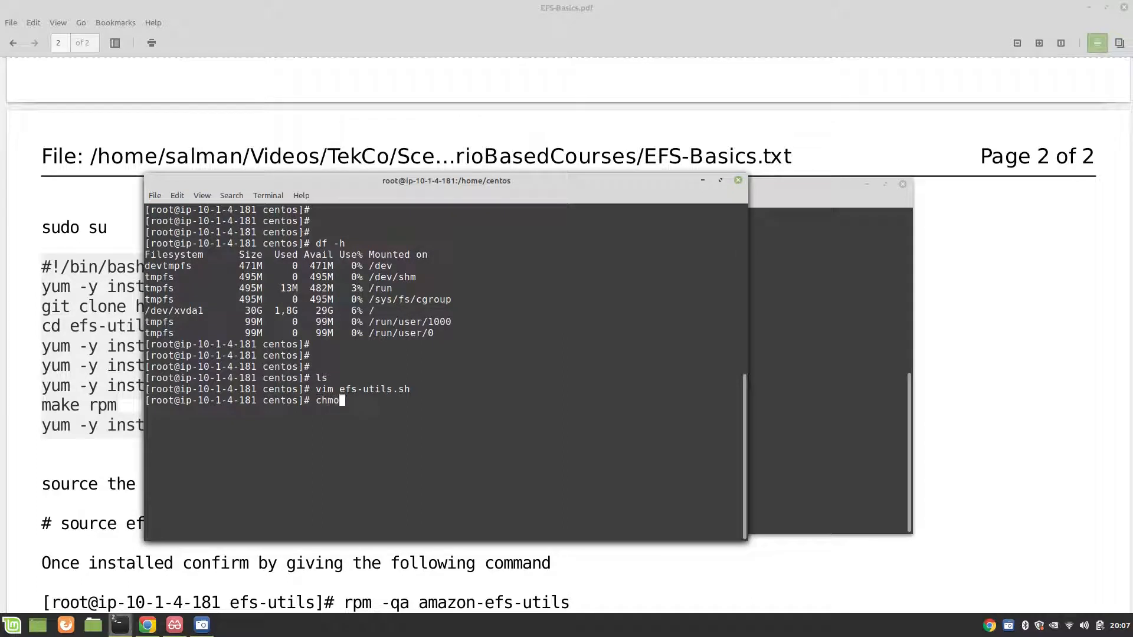
text(d +x efs-utils.sh)
key(Return)
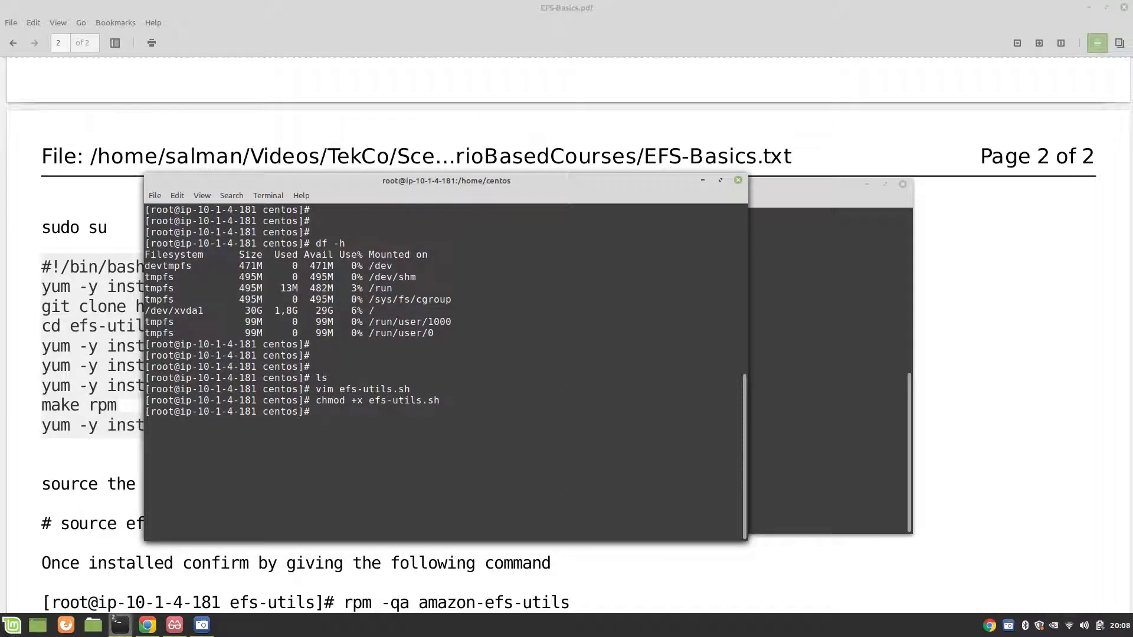
text(source efs-utils.sh)
key(Return)
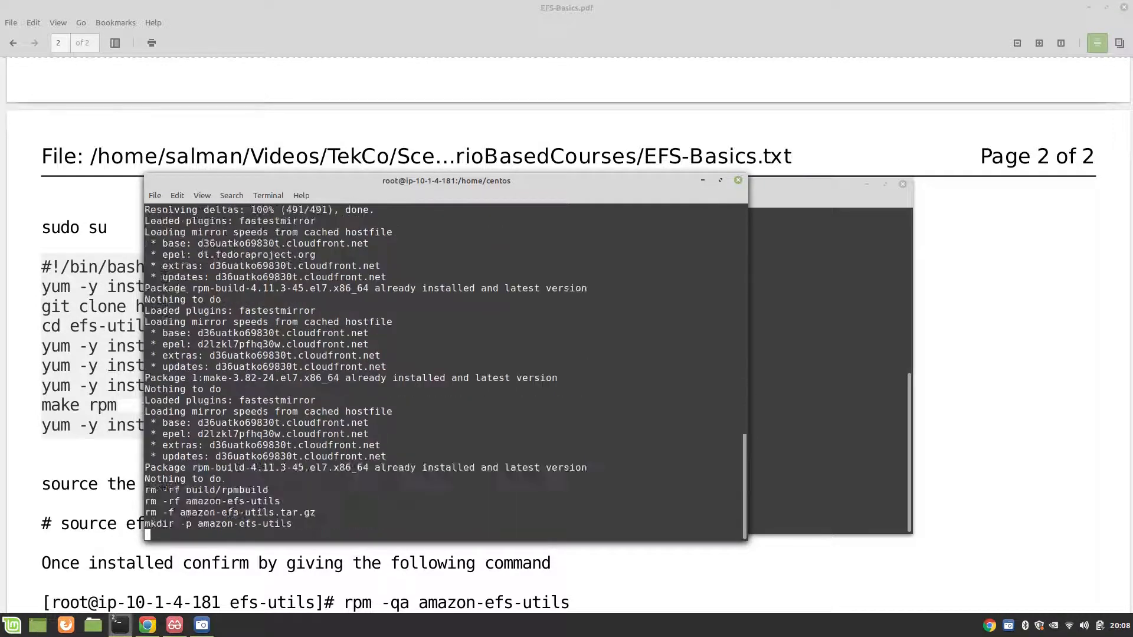
Step: Check the amazon-efs-utils installation on ip-10-1-4-181 with rpm -qa amazon-efs-utils, then return to the EFS-Basics.pdf notes
text(rpm)
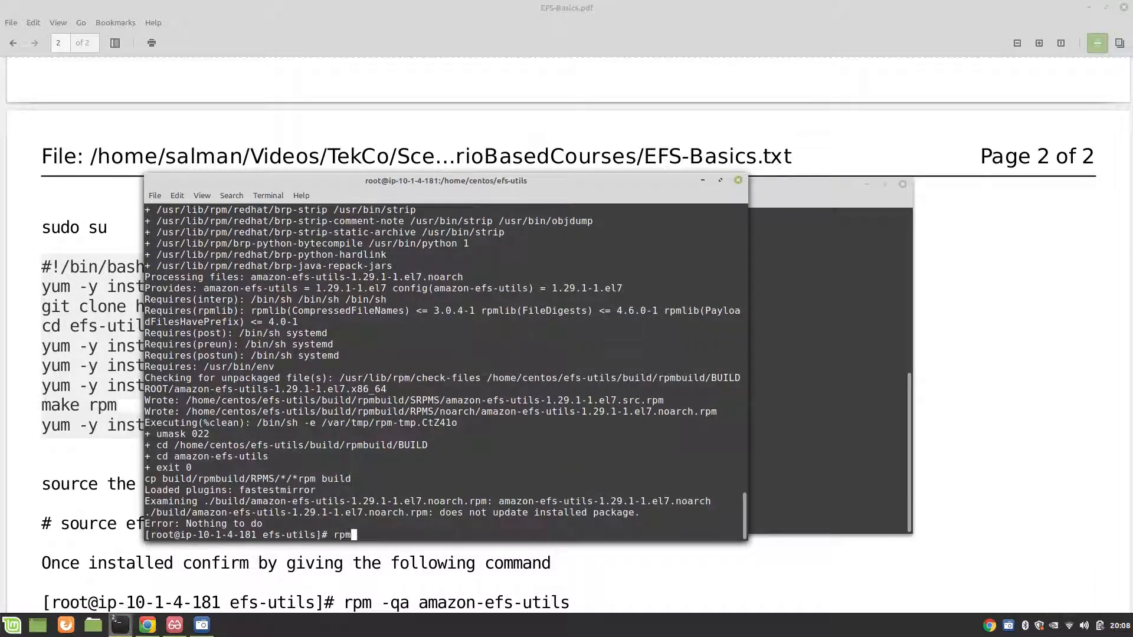
text( -q )
text(a)
text(m)
text(mz)
text(zon)
text(-efs)
text(-utls)
key(BackSpace)
key(BackSpace)
text(ils)
key(Return)
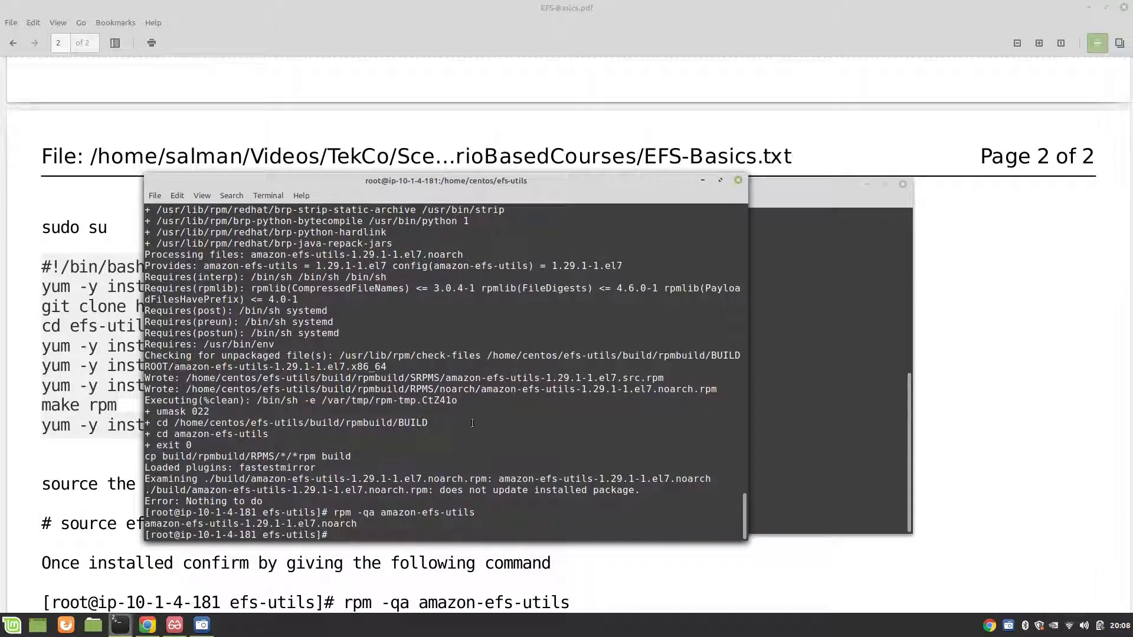
click(10, 473)
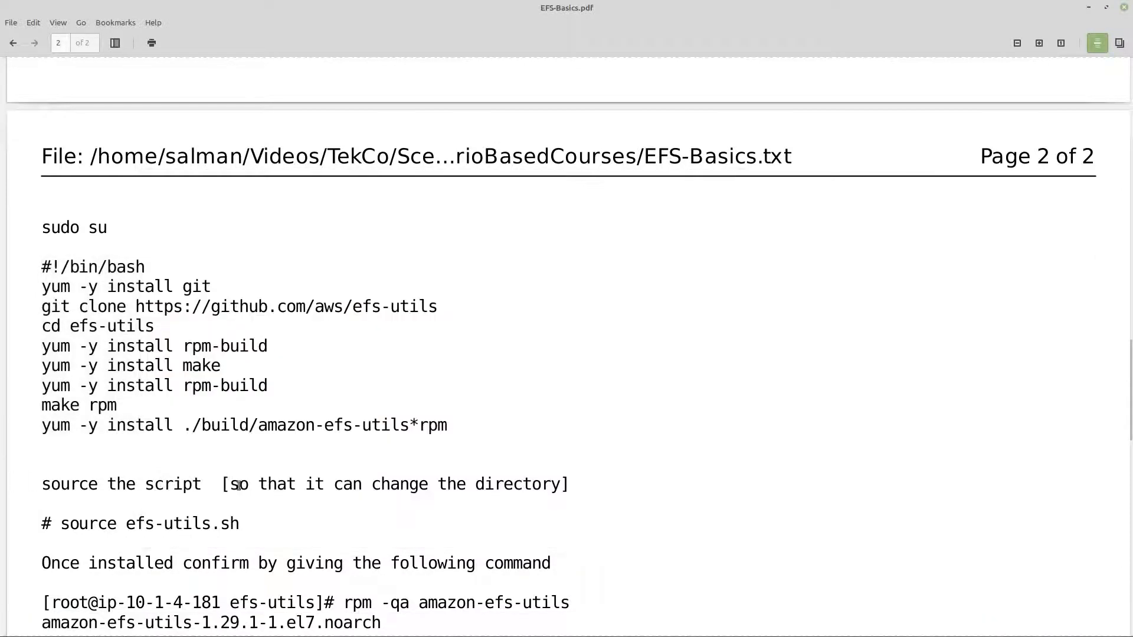
Step: Read the mount point notes, then switch to the ip-10-1-5-54 terminal, change to /mnt and list its contents
scroll(328, 486, down, 4)
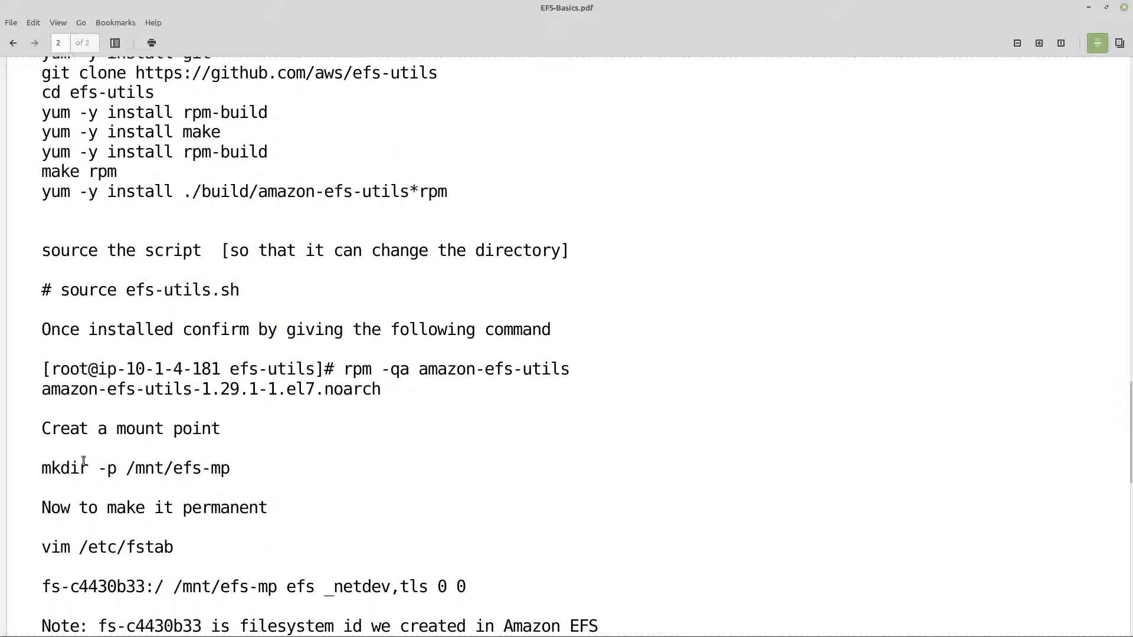
mouse_move(142, 634)
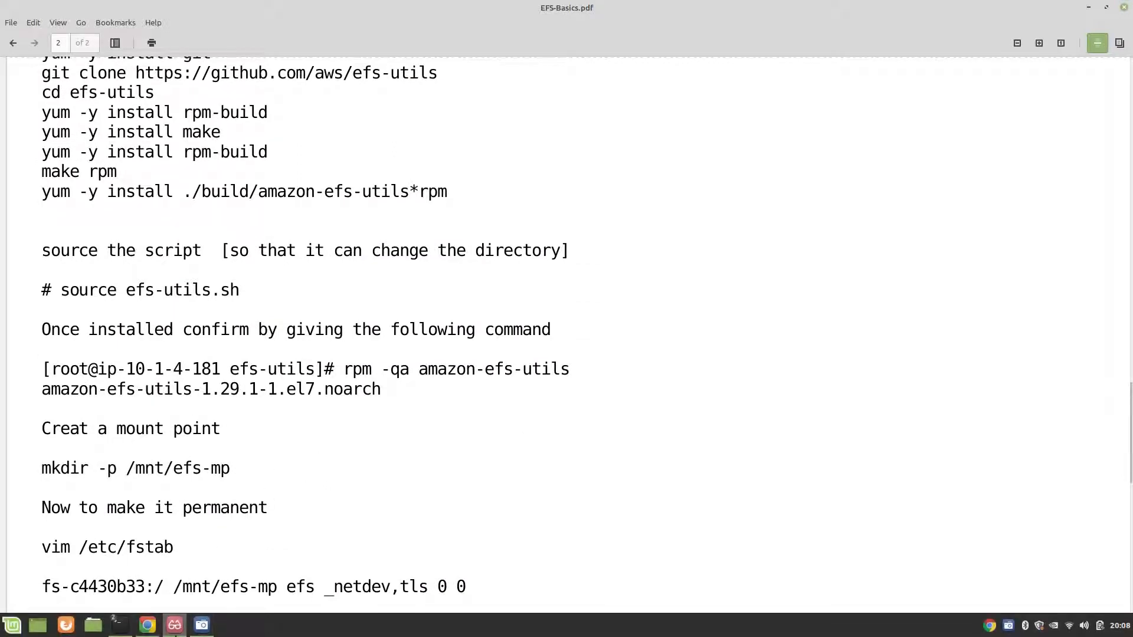
click(112, 586)
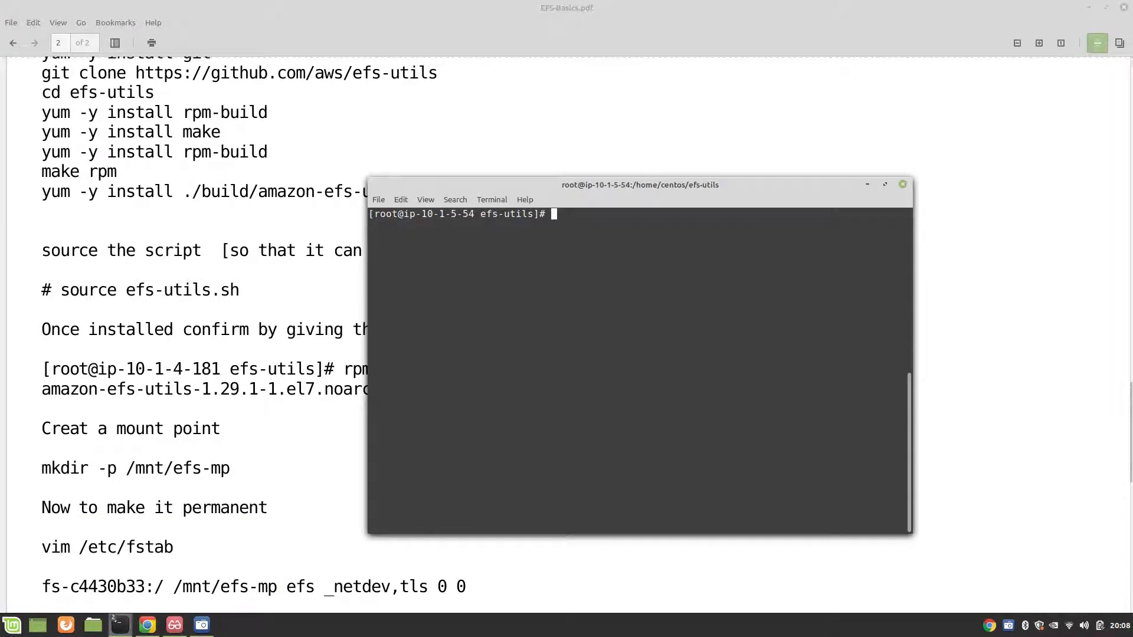
text(cd /mnt/)
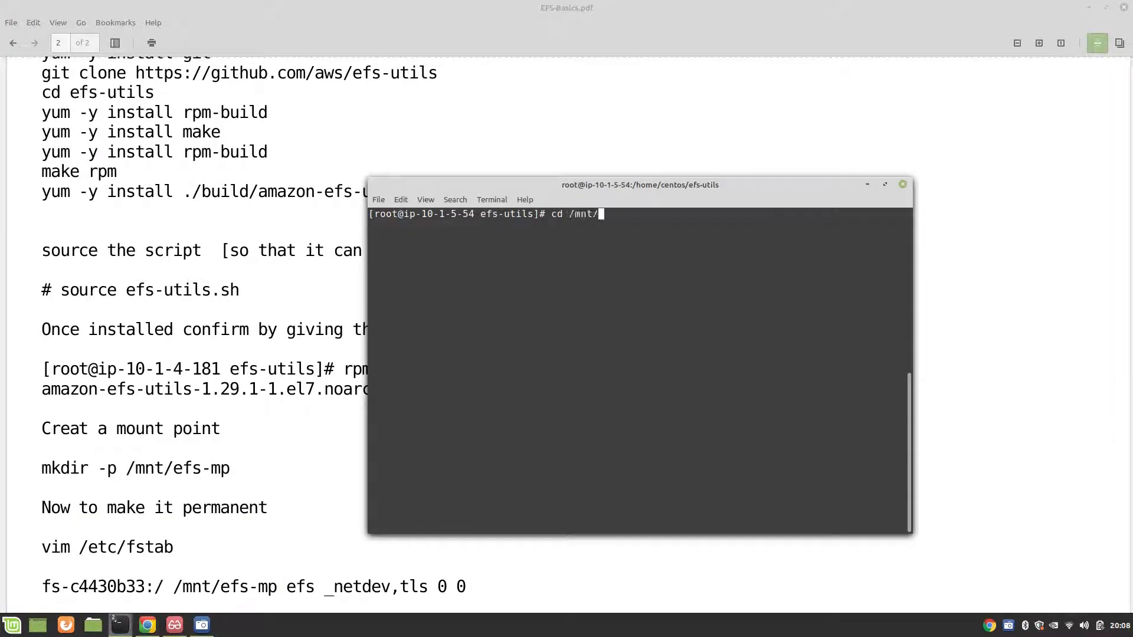
key(Return)
text(ls)
key(Return)
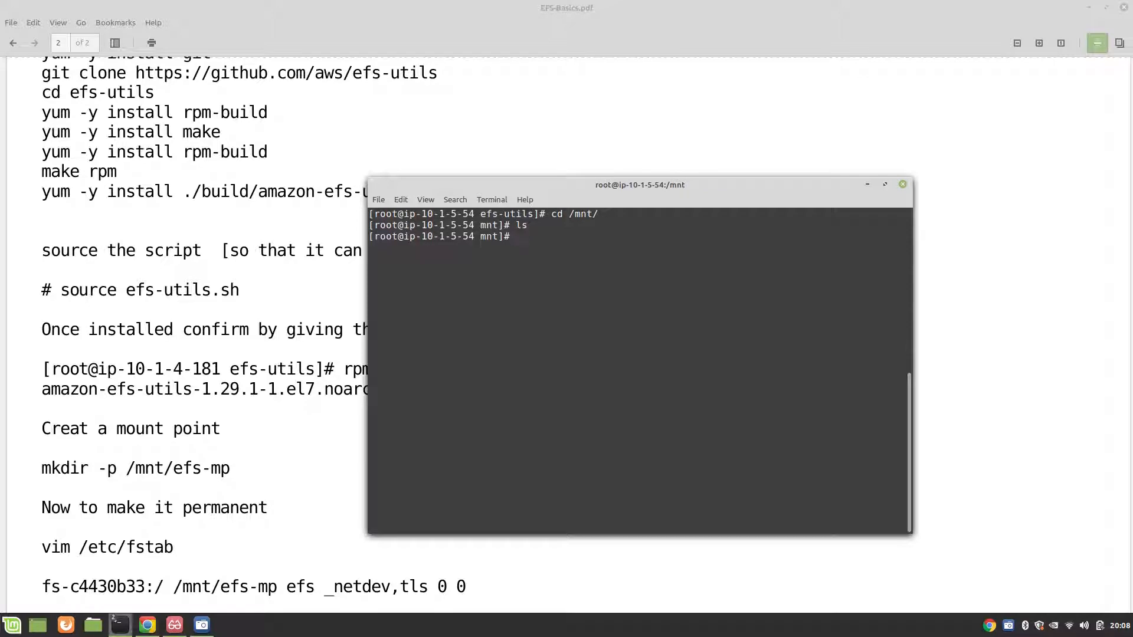
Step: Create the mount point directory efs-mp inside /mnt on ip-10-1-5-54
text(mkdir efs-mp)
key(Return)
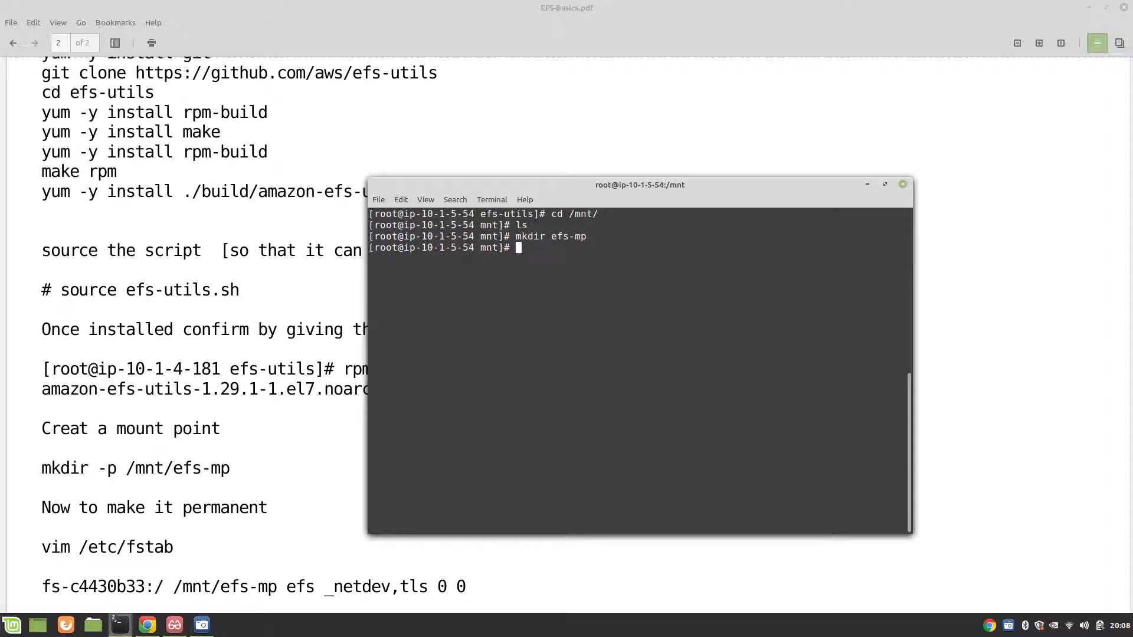
key(Return)
key(Return)
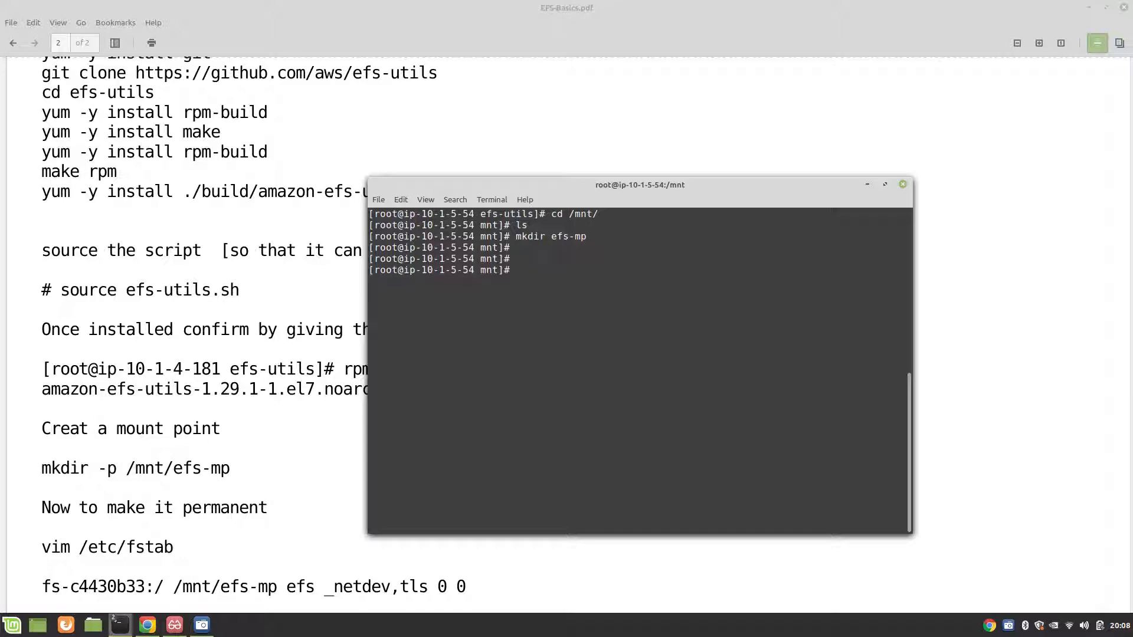
Step: Switch to the ip-10-1-4-181 terminal, change to /mnt and list its contents
mouse_move(118, 627)
click(164, 580)
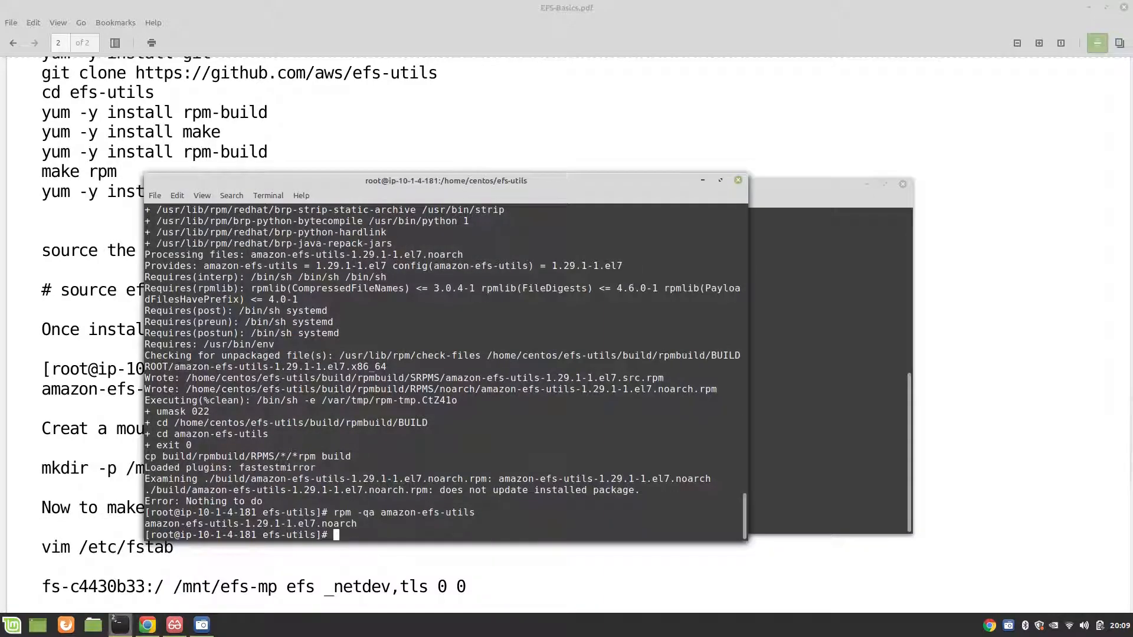
key(Return)
key(Return)
text(cd /mnt/)
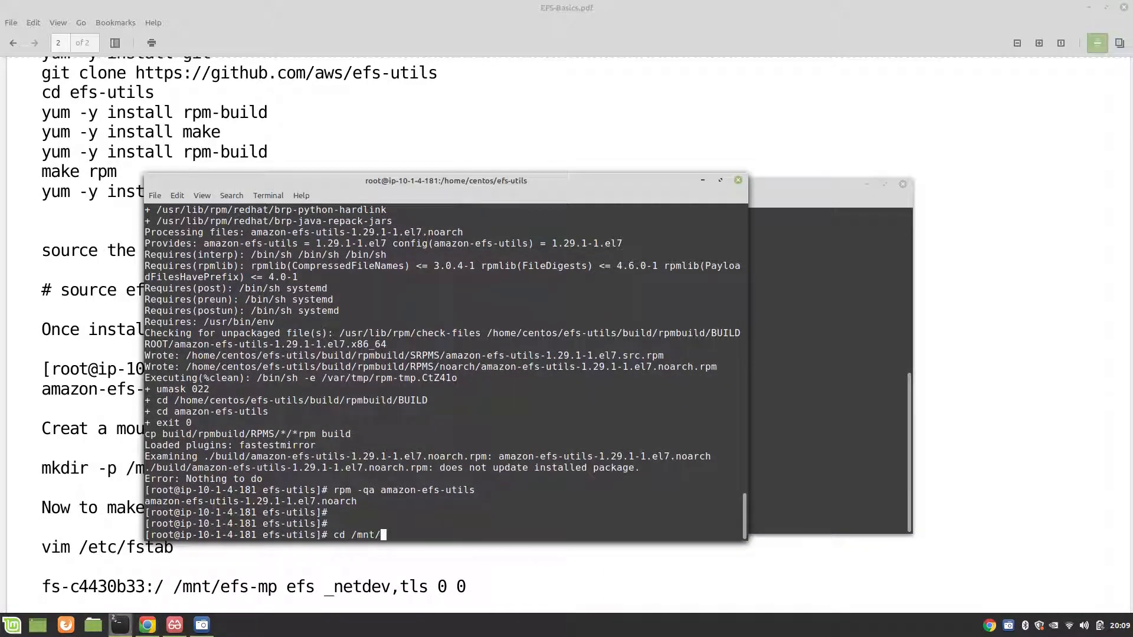
key(Return)
text(ls)
key(Return)
Step: Create the efs-mp directory in /mnt on ip-10-1-4-181 and clear the terminal
text(m)
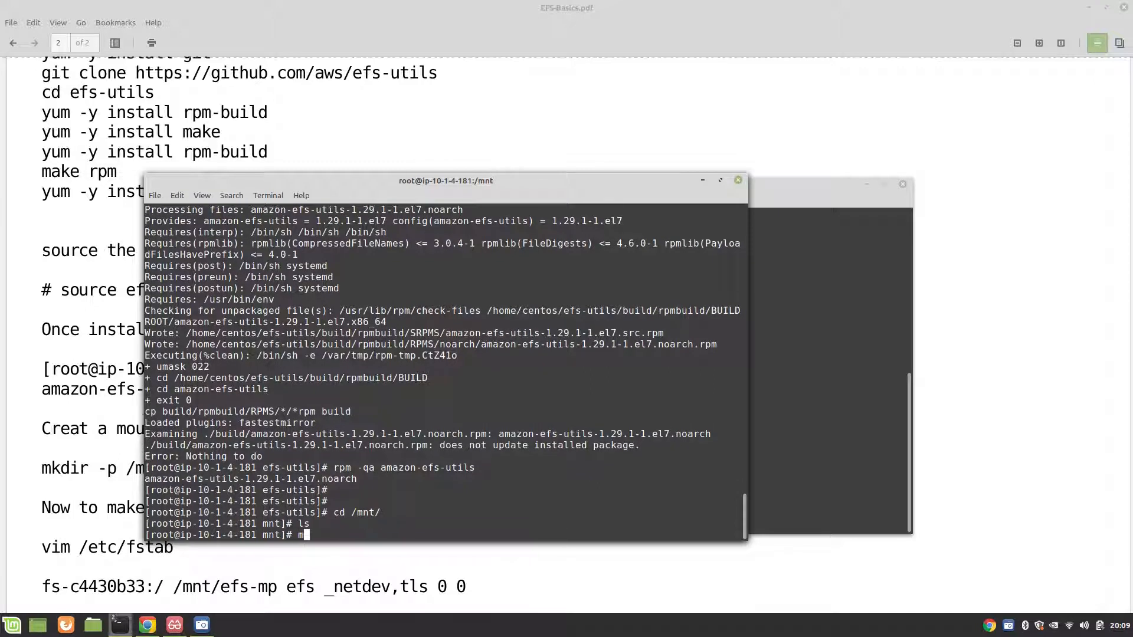
text(kdir efs-mp)
key(Return)
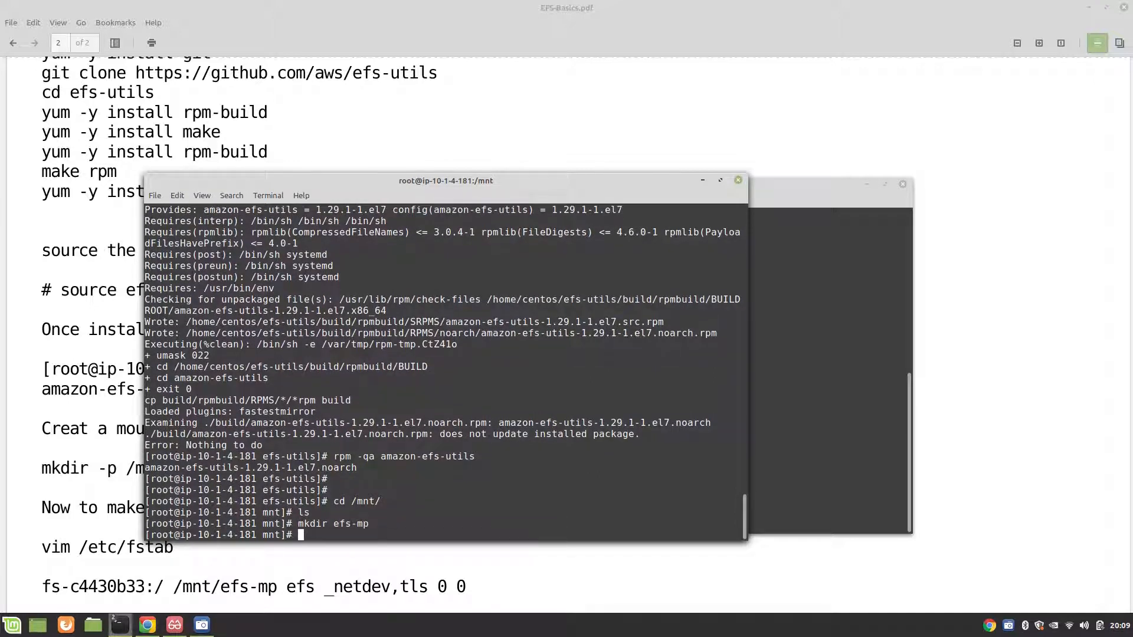
text(clear)
key(Return)
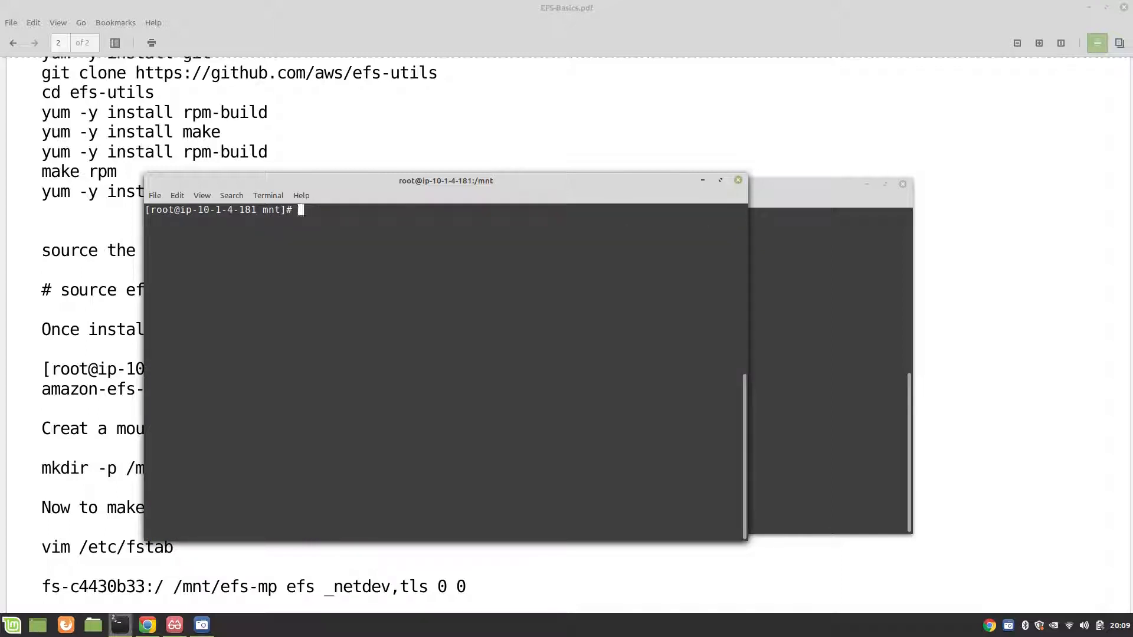
Step: Switch to the Amazon EFS console in Chrome and refresh the mount target states of AWS-EFS-DEMO
click(777, 191)
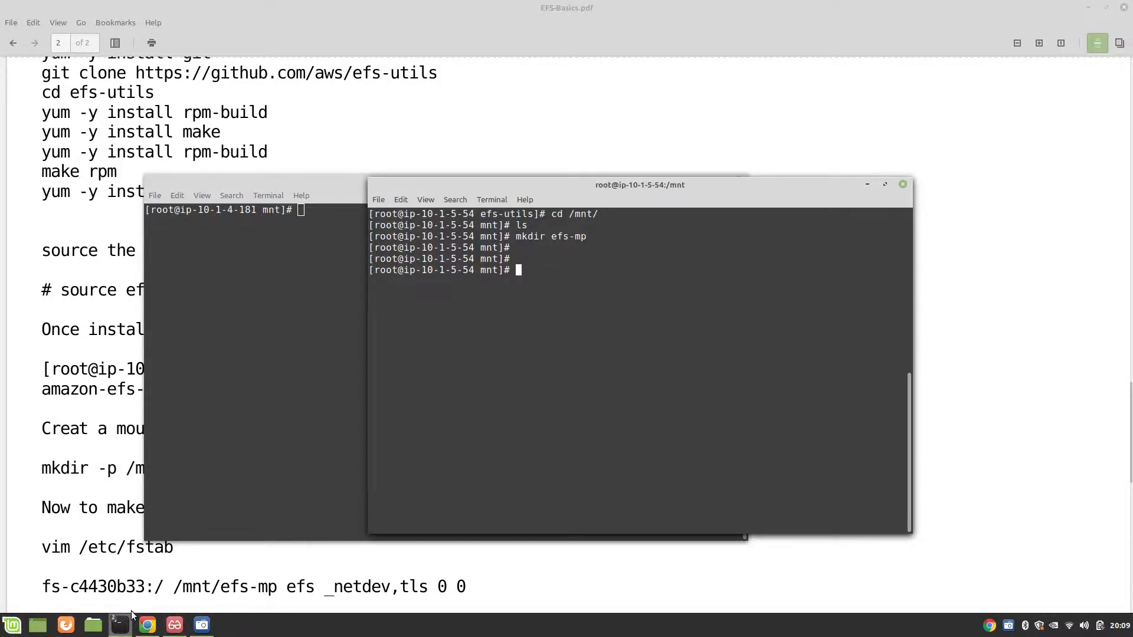
mouse_move(147, 625)
mouse_move(162, 587)
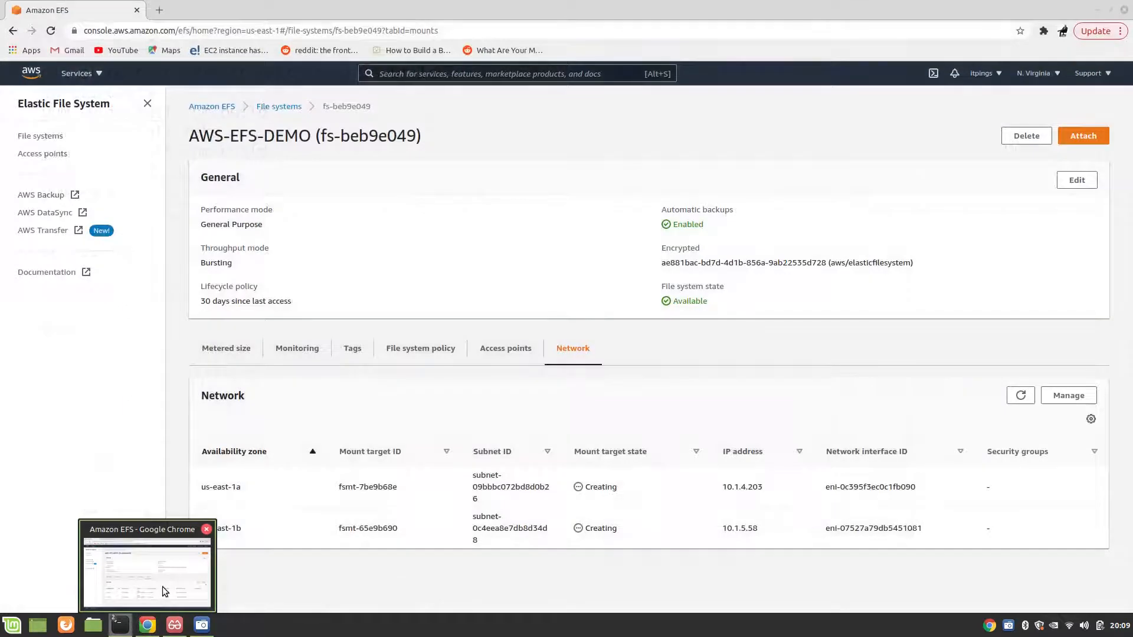
click(165, 565)
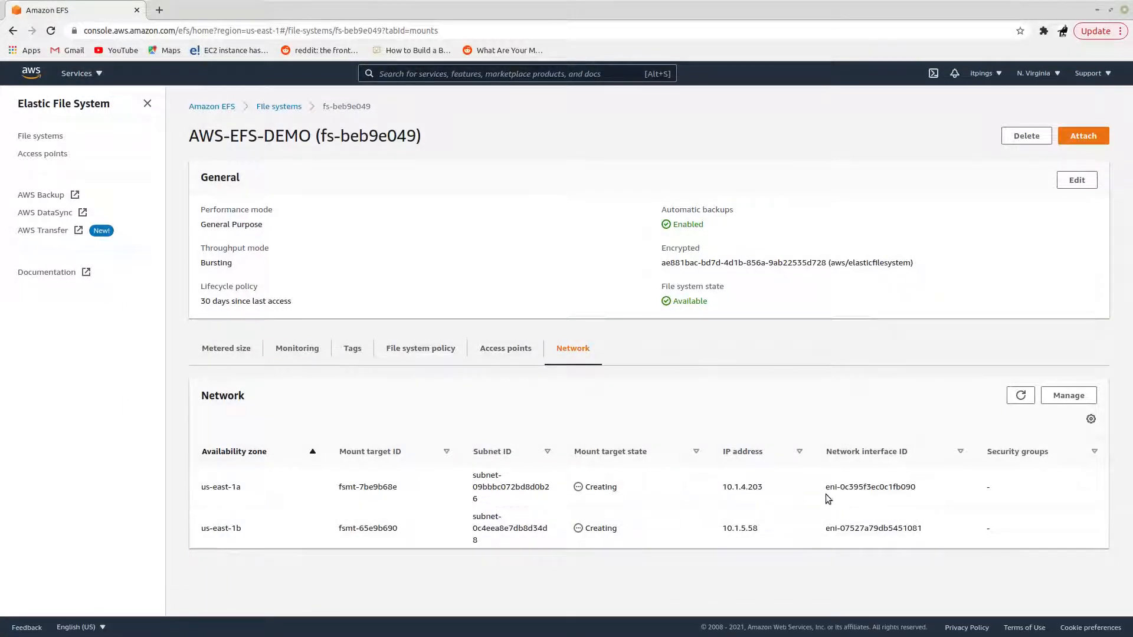
click(1021, 396)
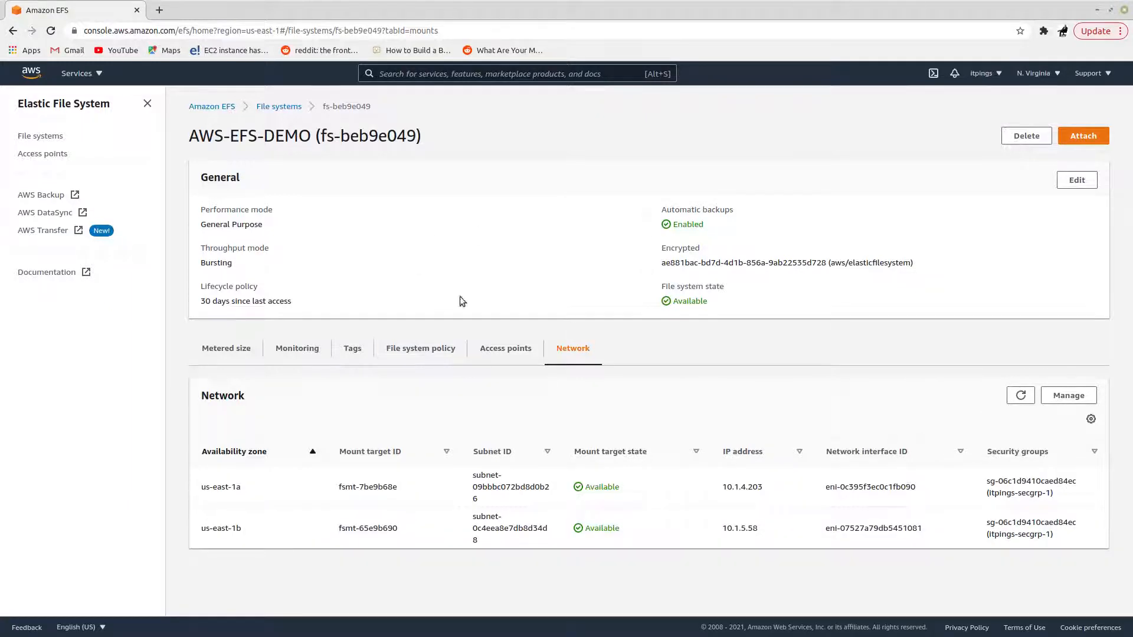
Step: Go to the File systems list and copy the AWS-EFS-DEMO file system ID, fs-beb9e049
click(270, 107)
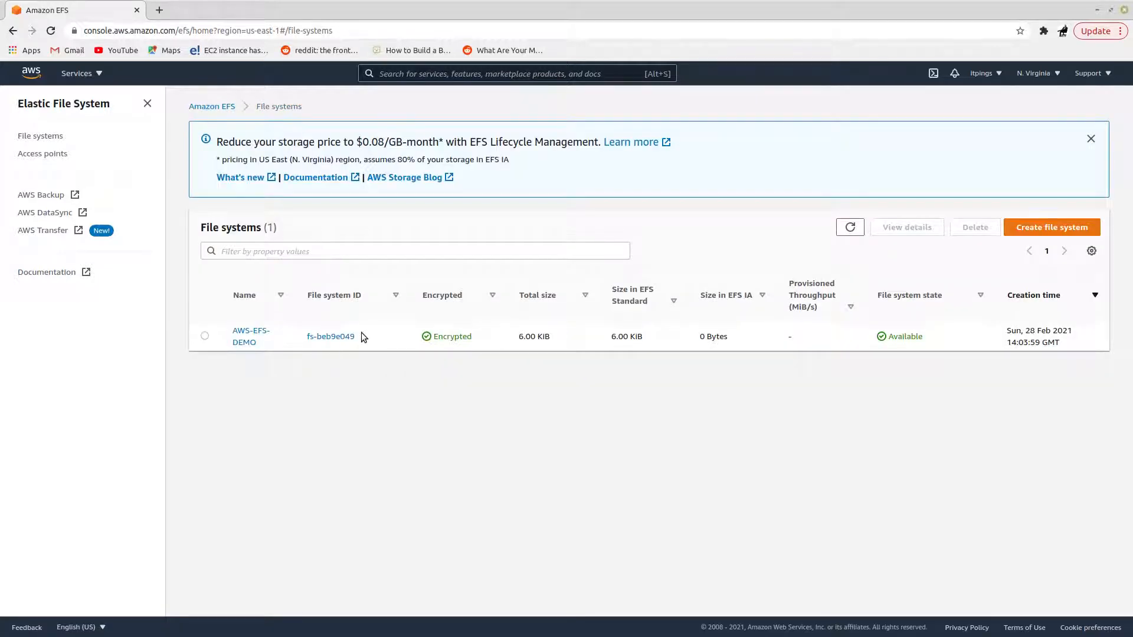
drag(359, 335, 303, 335)
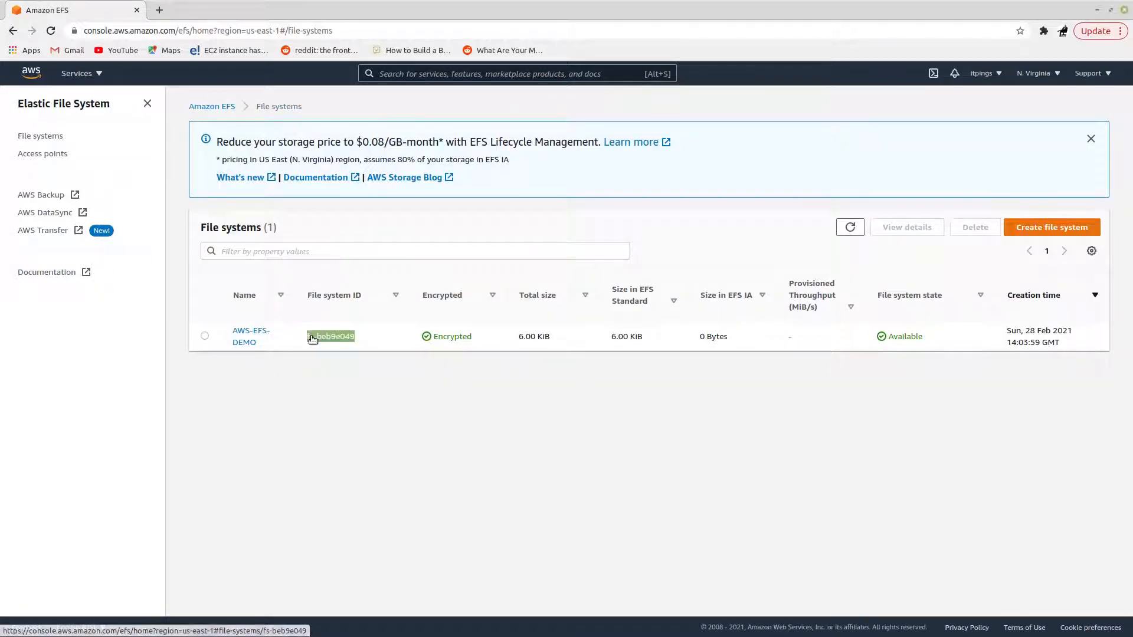
right_click(313, 338)
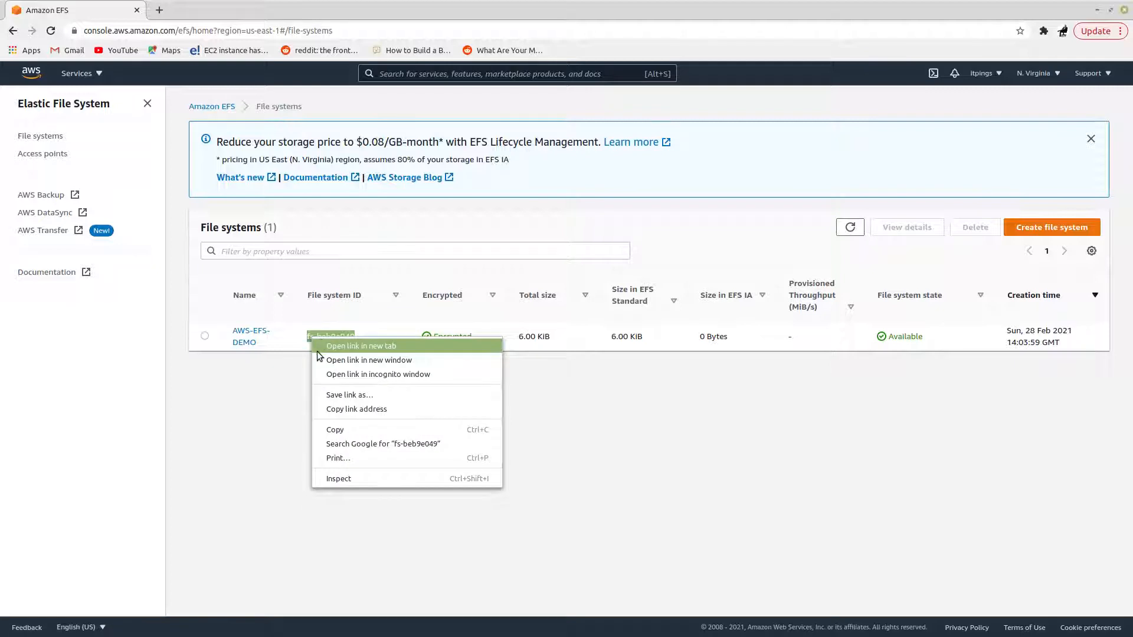
click(333, 430)
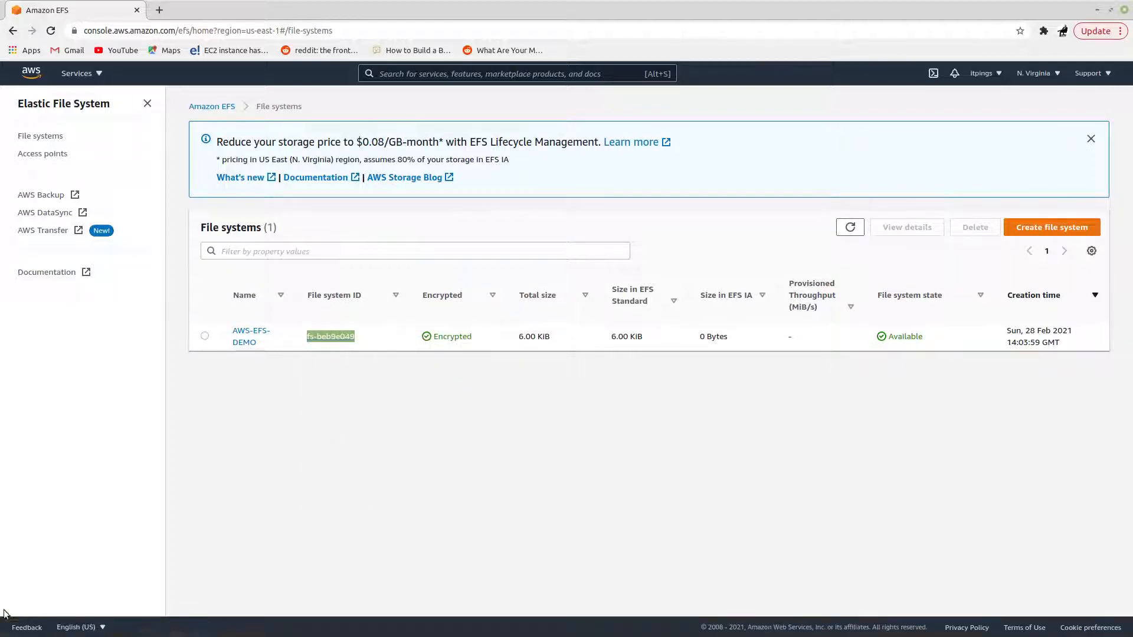
Step: Switch to the ip-10-1-5-54 terminal and open /etc/fstab in vim
mouse_move(120, 624)
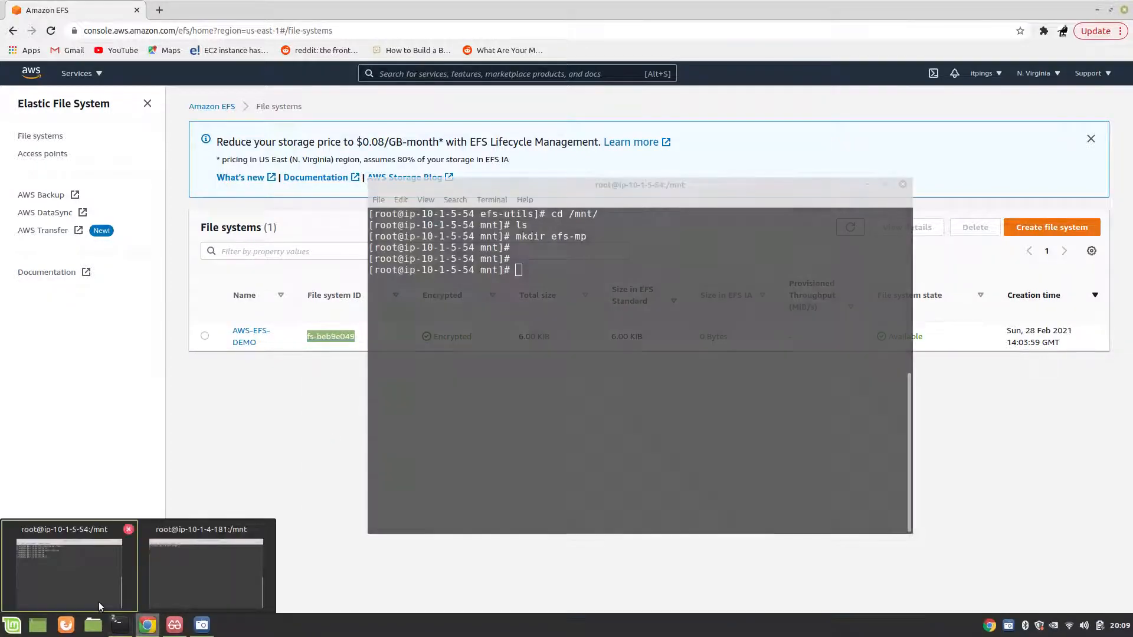
click(98, 602)
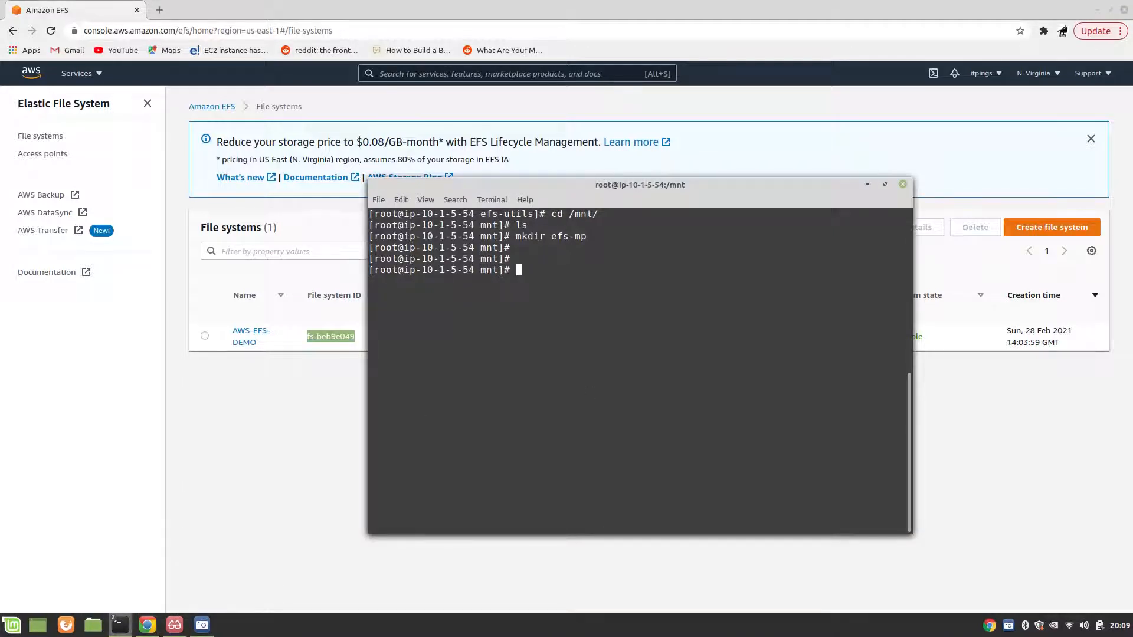
key(Return)
key(Return)
key(Return)
text(vim )
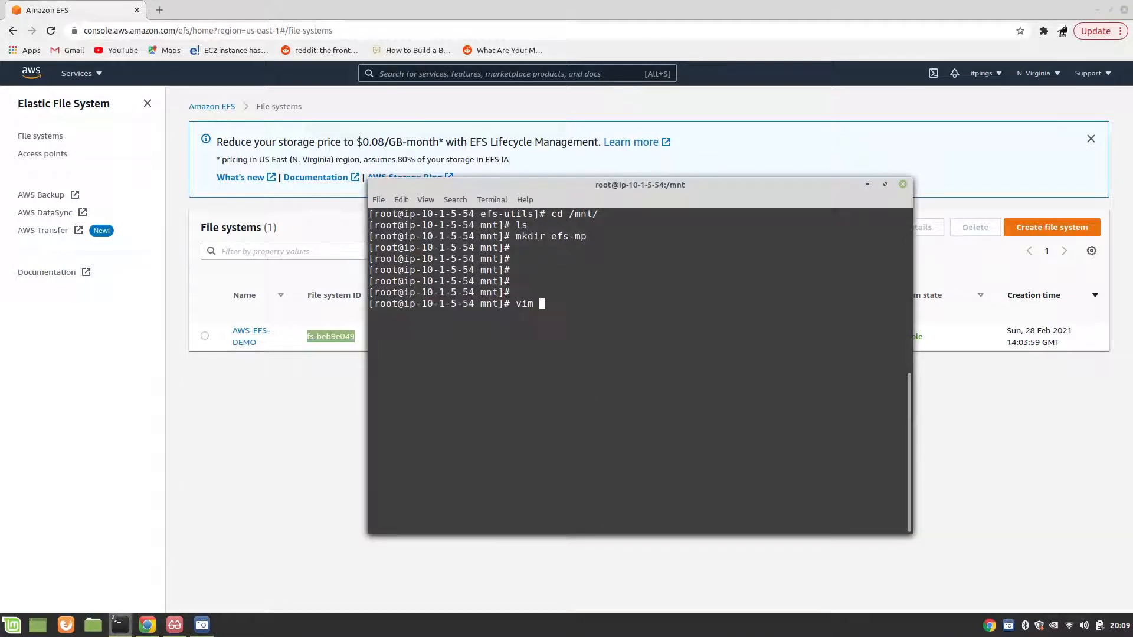
text(/etc/fstab)
key(Return)
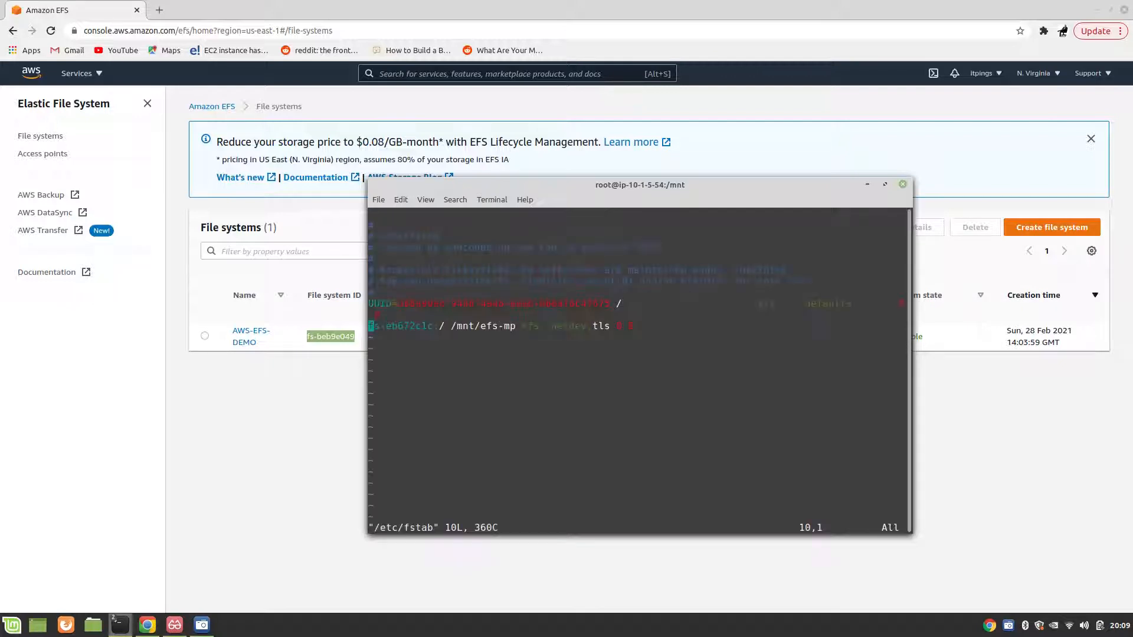
Step: Replace the file system ID in the /mnt/efs-mp entry of fstab on ip-10-1-5-54 with the copied fs-beb9e049
key(Right)
key(Right)
key(Right)
key(Right)
key(Right)
key(Right)
key(Right)
key(Right)
key(Right)
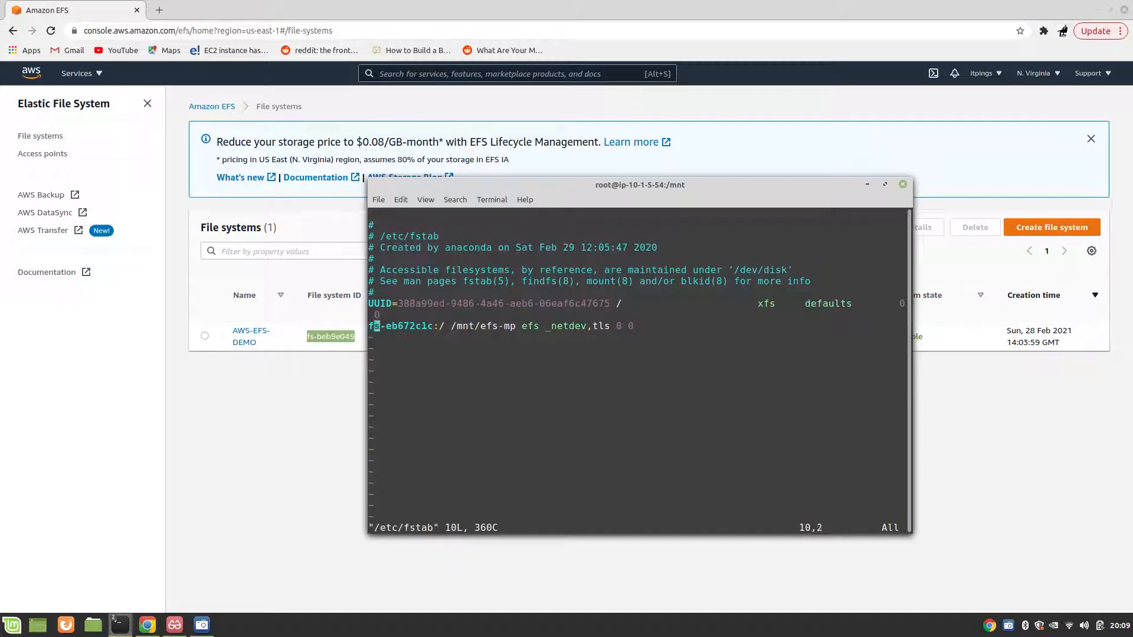
key(Right)
key(a)
key(BackSpace)
key(BackSpace)
key(BackSpace)
key(BackSpace)
key(BackSpace)
key(BackSpace)
key(BackSpace)
key(BackSpace)
key(BackSpace)
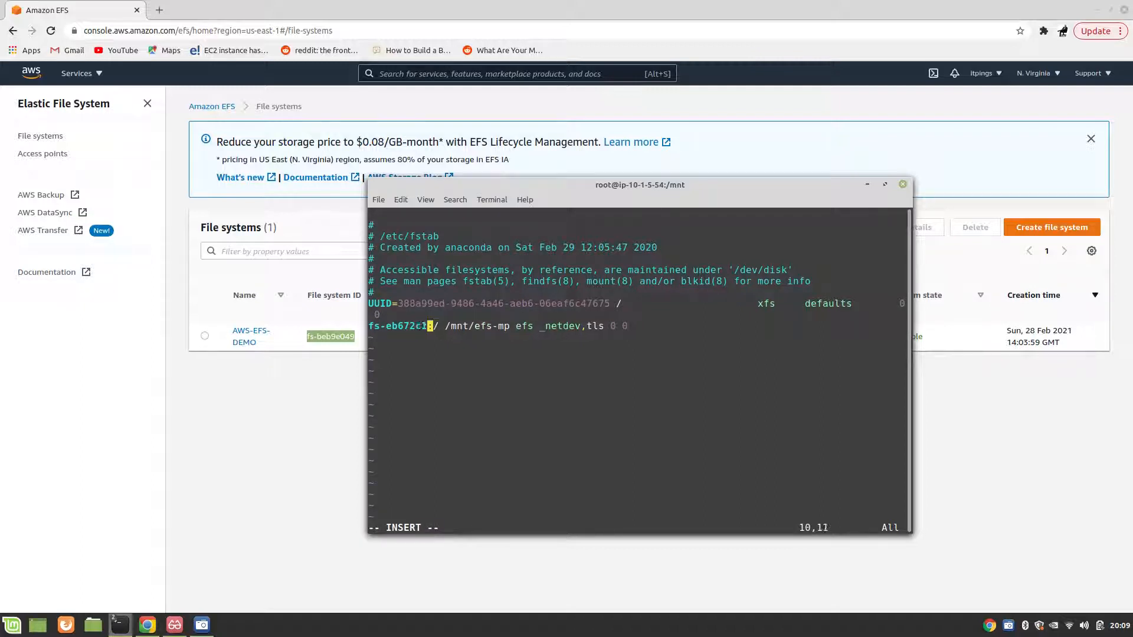
key(BackSpace)
key(BackSpace)
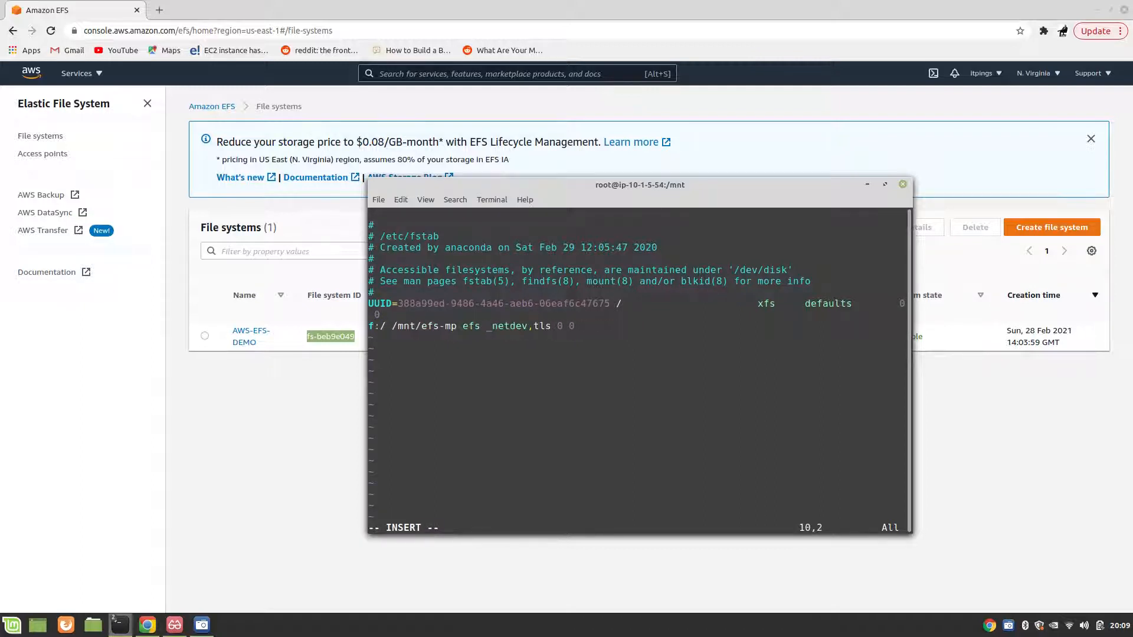
text(fs-beb9e049)
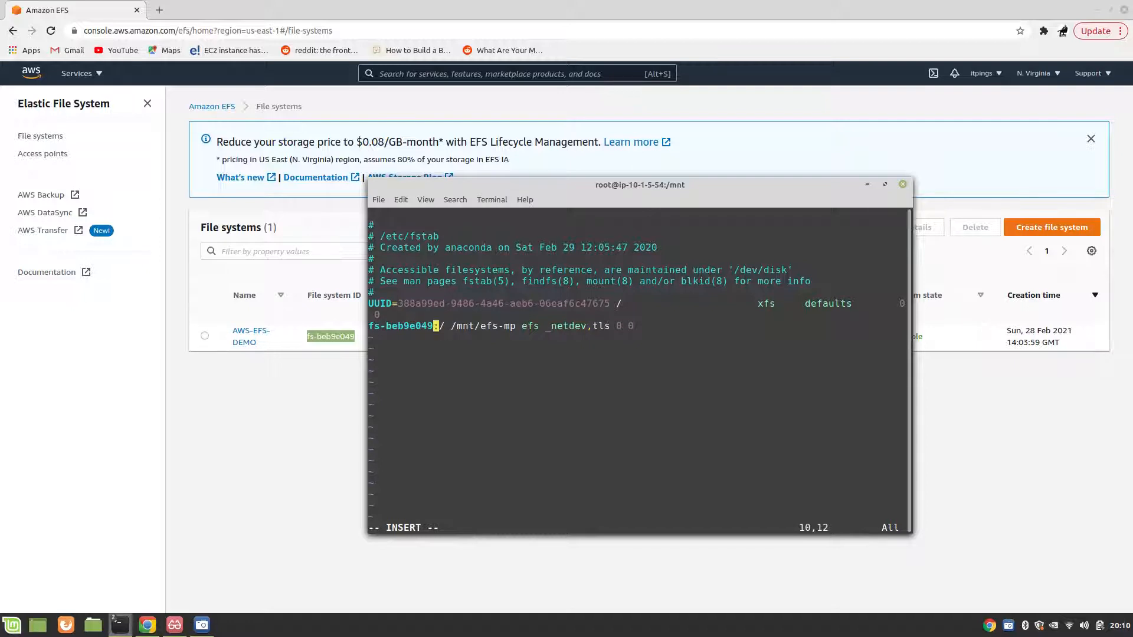
Step: Go through the mount point and options of the EFS entry on ip-10-1-5-54, then save /etc/fstab and quit vim
key(Left)
key(Left)
key(Left)
key(Left)
key(Left)
key(Left)
key(Left)
key(Left)
key(Left)
key(Left)
key(Left)
key(Right)
key(Right)
key(Right)
key(Right)
key(Right)
key(Right)
key(Right)
key(Right)
key(Right)
key(Right)
key(Right)
key(Right)
key(Right)
key(Right)
key(Right)
key(Right)
key(Right)
key(Right)
key(Right)
key(Right)
key(Right)
key(Right)
key(Right)
key(Right)
key(Right)
key(Right)
key(Right)
key(Right)
key(Right)
key(Right)
key(Right)
key(Right)
key(Right)
key(Right)
key(Right)
key(Right)
key(Right)
key(Right)
key(Right)
key(Right)
key(Right)
key(Right)
key(Right)
key(Right)
key(Right)
key(Escape)
key(shift+semicolon)
text(wq)
key(Return)
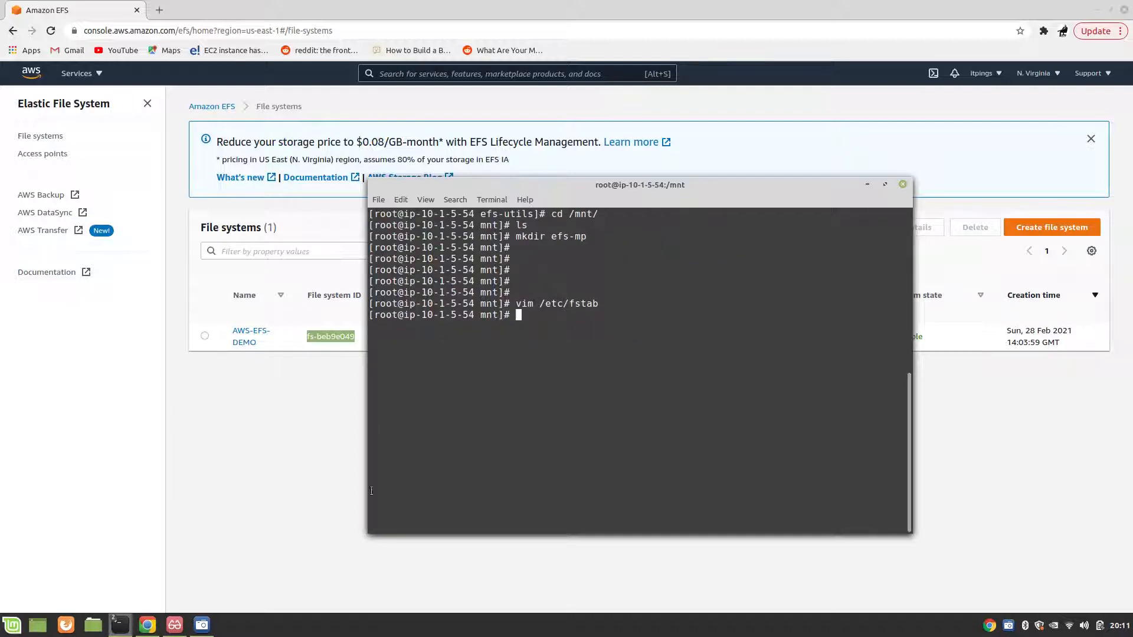
Step: Switch to the ip-10-1-4-181 terminal and open /etc/fstab in vim
mouse_move(121, 621)
click(228, 570)
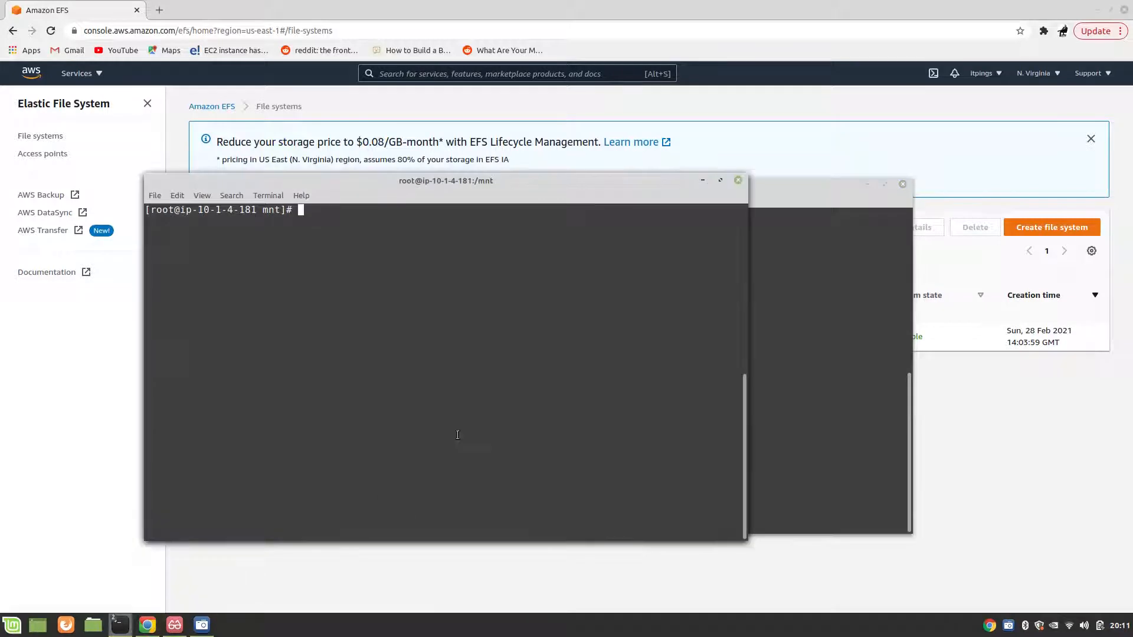
text(vim /etc/fstab)
key(Return)
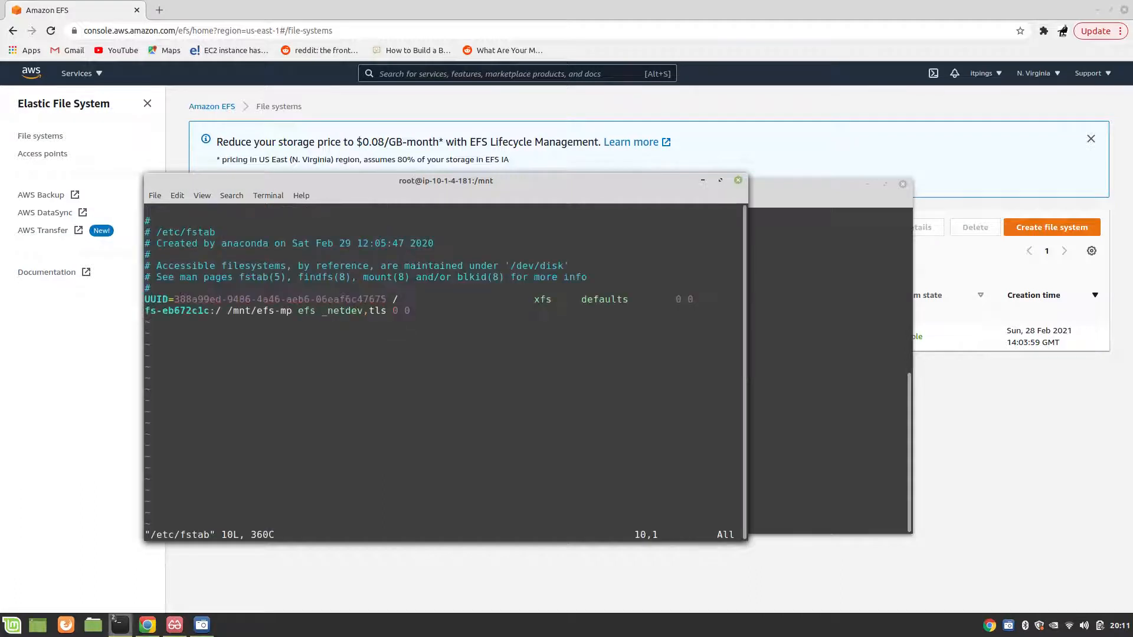
Step: Replace the file system ID in the /mnt/efs-mp entry of fstab on ip-10-1-4-181 with the copied fs-beb9e049
key(Right)
key(Right)
key(Right)
key(Right)
key(Right)
key(Right)
key(Right)
key(Right)
key(Right)
key(Right)
key(Right)
key(Right)
key(Left)
key(i)
key(BackSpace)
key(BackSpace)
key(BackSpace)
key(BackSpace)
key(BackSpace)
key(BackSpace)
key(BackSpace)
key(BackSpace)
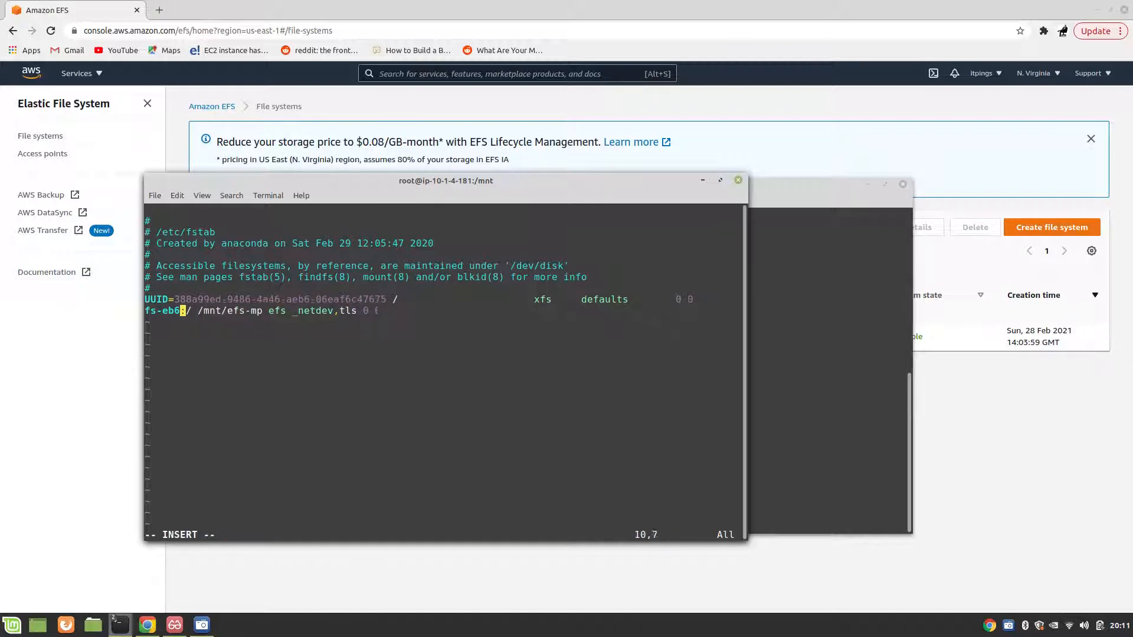
key(BackSpace)
key(BackSpace)
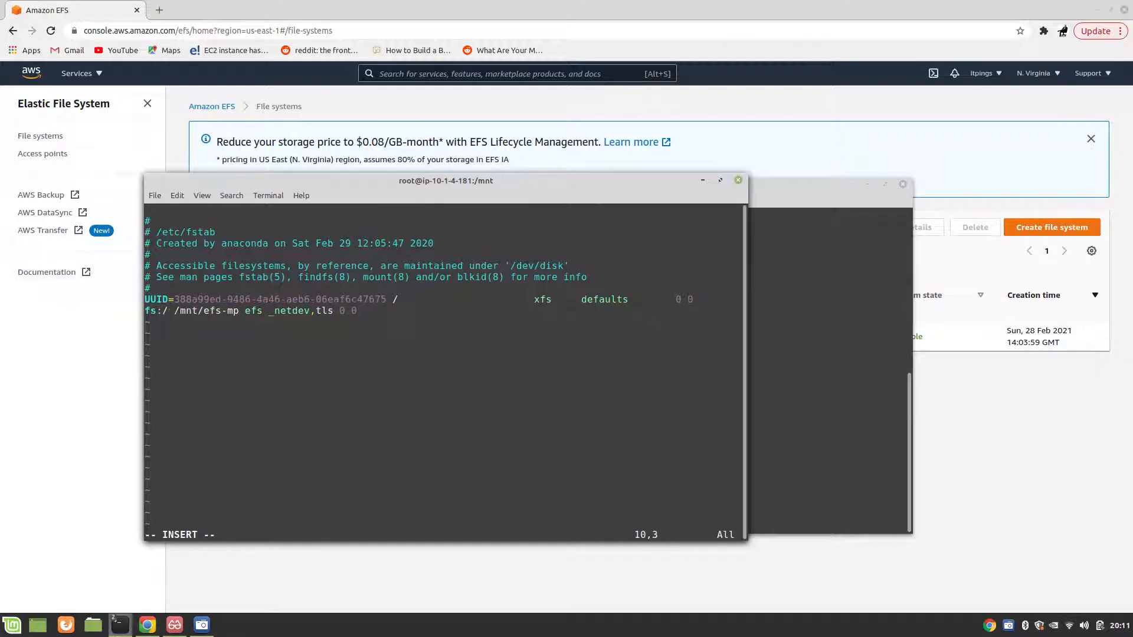
key(BackSpace)
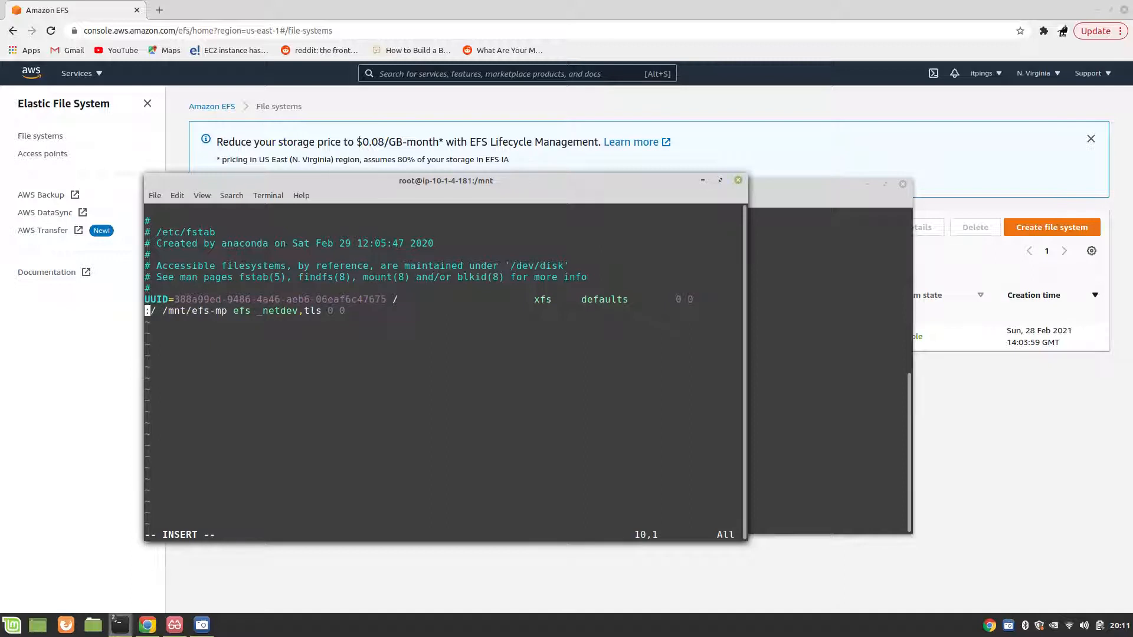
text(fs-beb9e049)
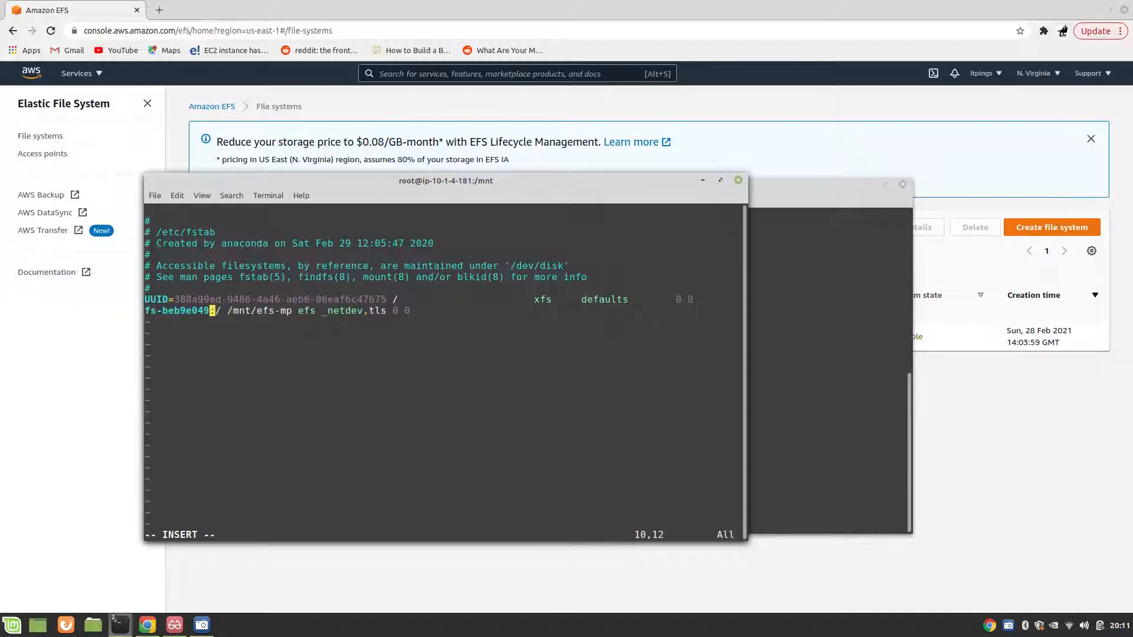
Step: Save /etc/fstab on ip-10-1-4-181 with the updated EFS entry and quit vim
key(Right)
key(Right)
key(Right)
key(Right)
key(Right)
key(Right)
key(Right)
key(Right)
key(Right)
key(Right)
key(Right)
key(Right)
key(Right)
key(Right)
key(Right)
key(Right)
key(Right)
key(Right)
key(Right)
key(Right)
key(Escape)
text(:wq)
key(Return)
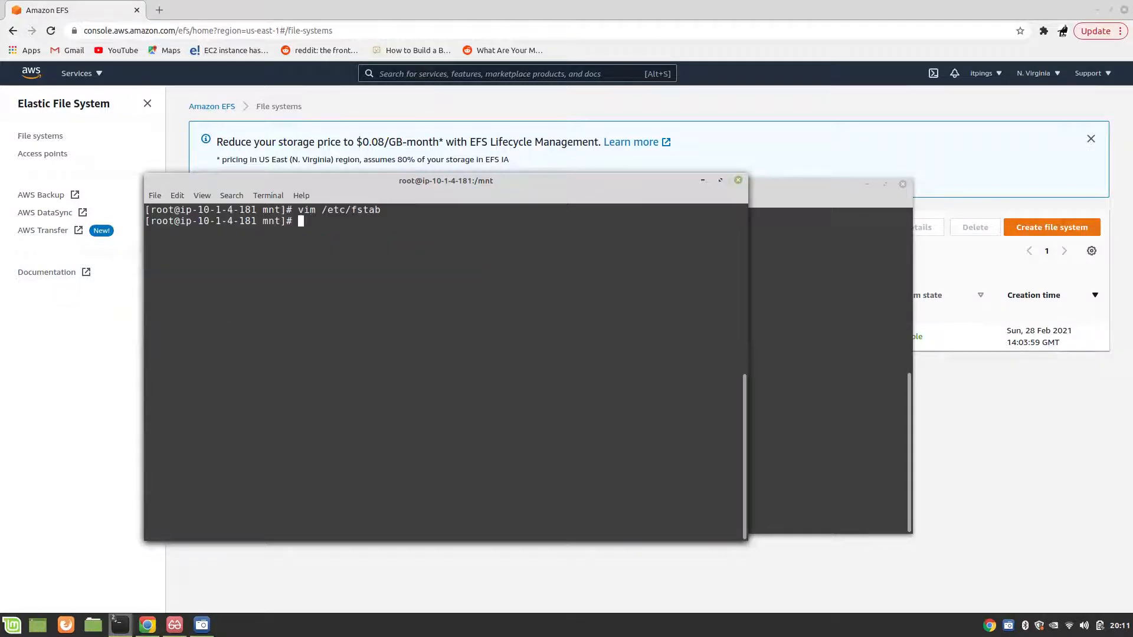
Step: Switch to the ip-10-1-5-54 terminal, clear its screen and mount /mnt/efs-mp/
click(785, 379)
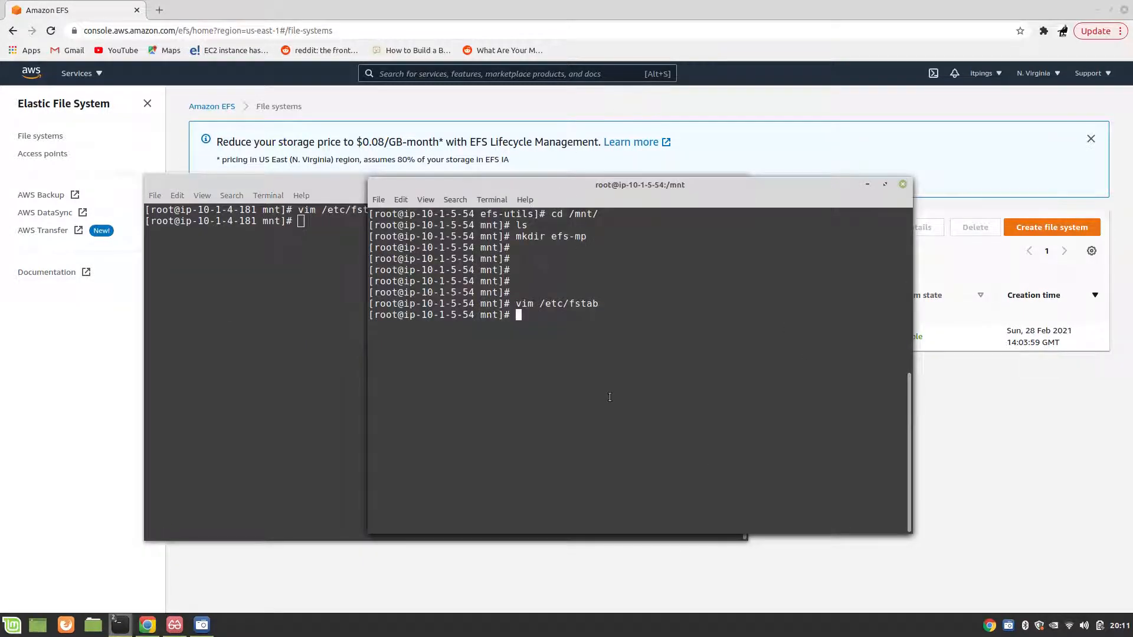
text(clear)
key(Return)
text(mount )
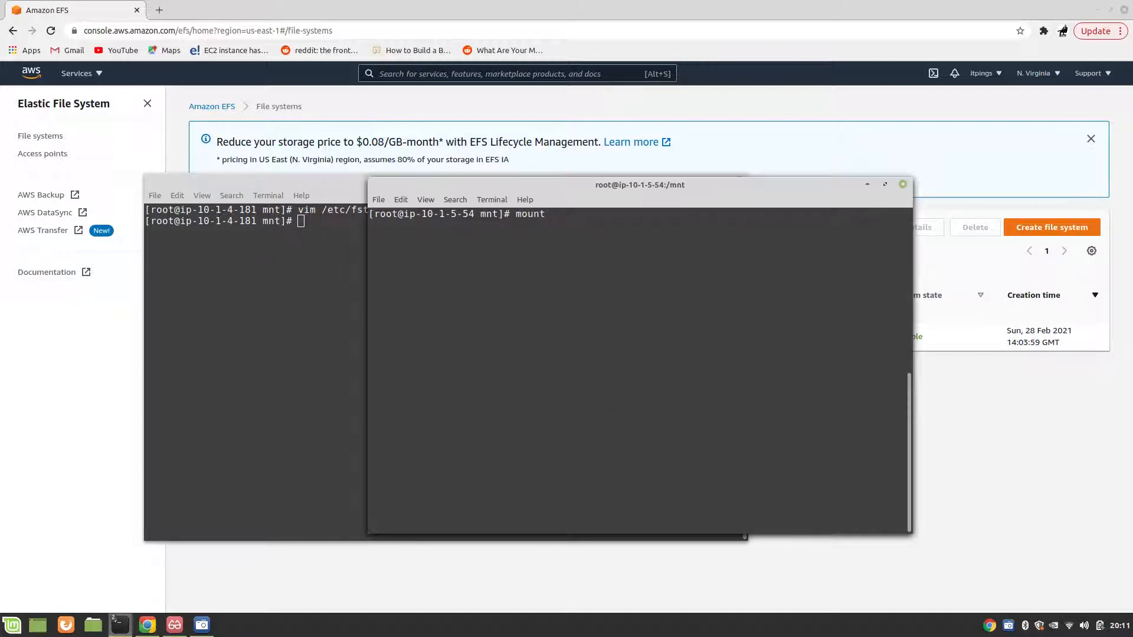
text(/mnt/efs-mp/)
key(Return)
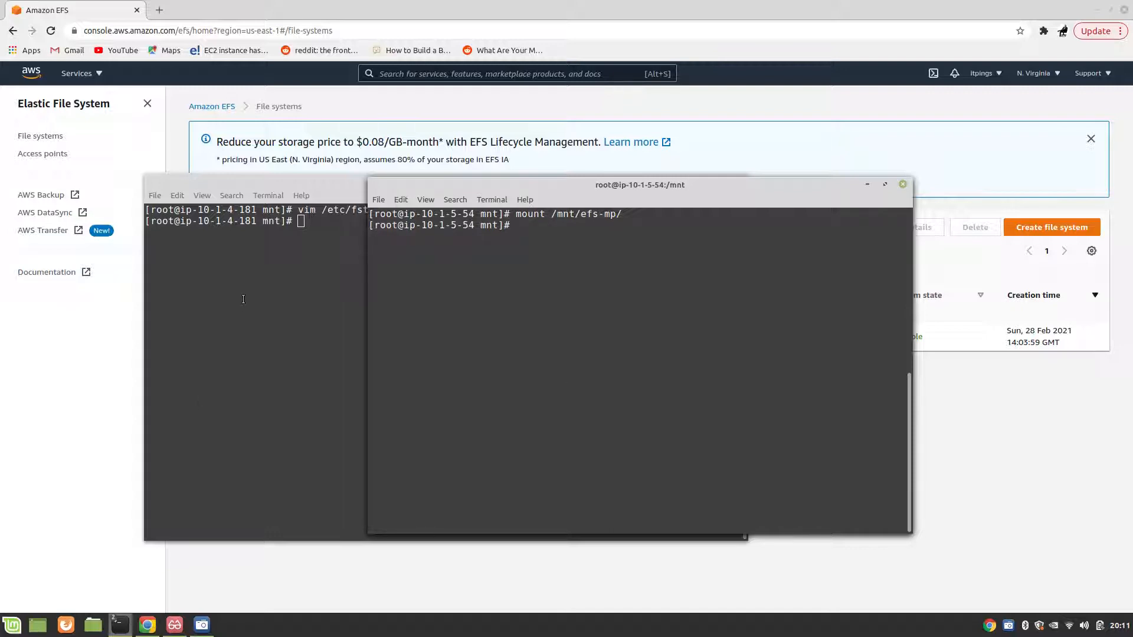
Step: Switch to the ip-10-1-4-181 terminal and mount /mnt/efs-mp/ there
click(290, 275)
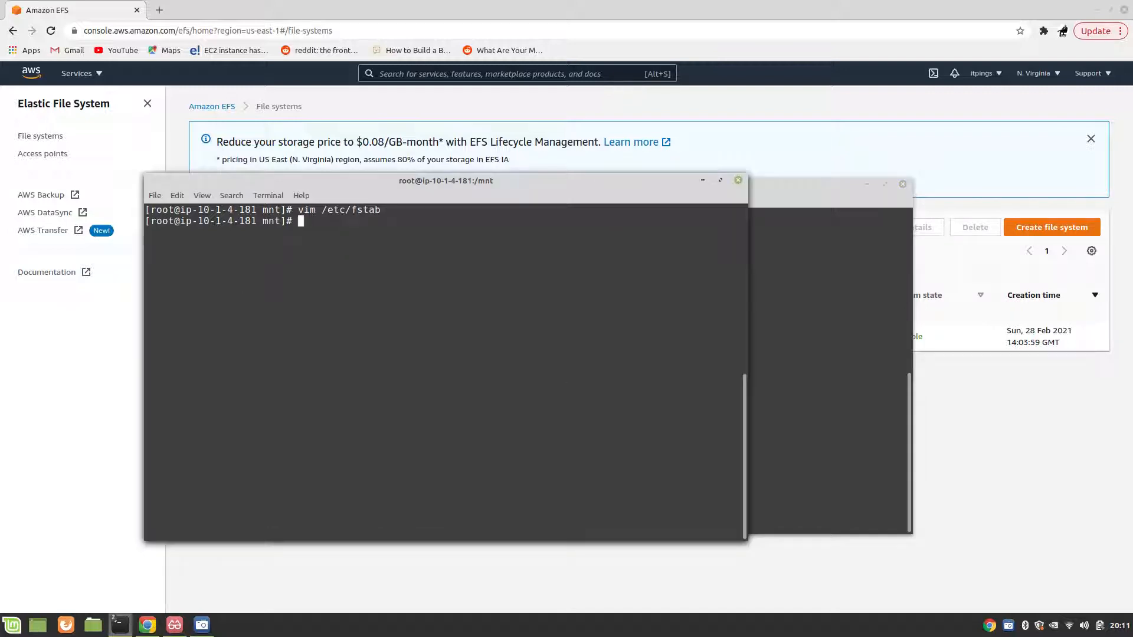
text(mount /mnt/efs-mp/)
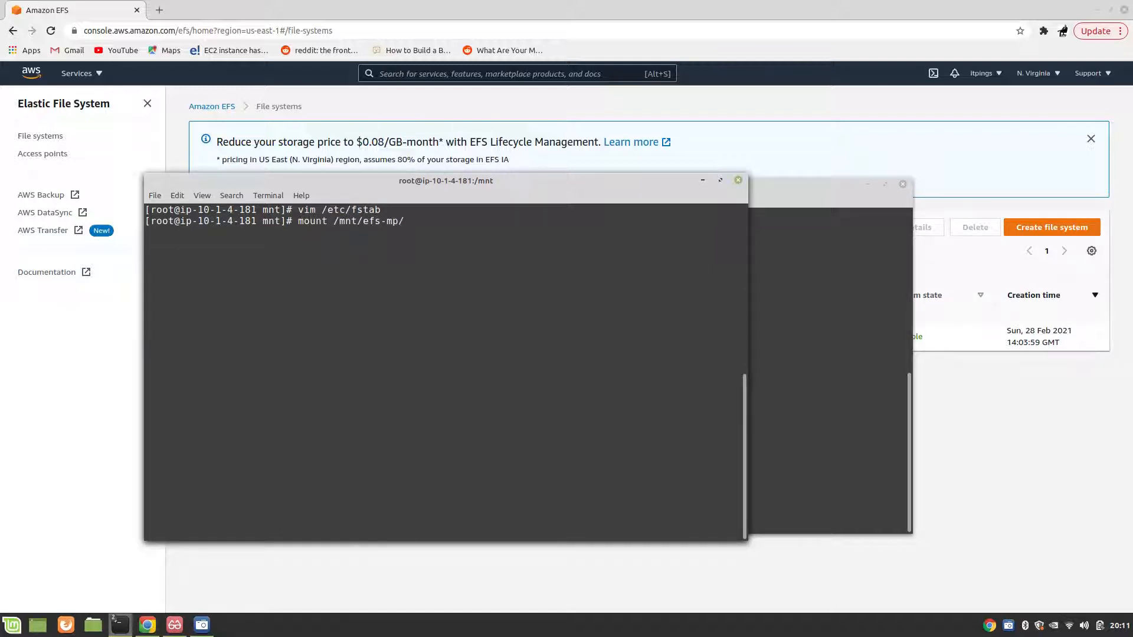
key(Return)
key(Return)
Step: List /mnt on ip-10-1-4-181, change into efs-mp/ and list its contents
key(Return)
text(ls)
key(Return)
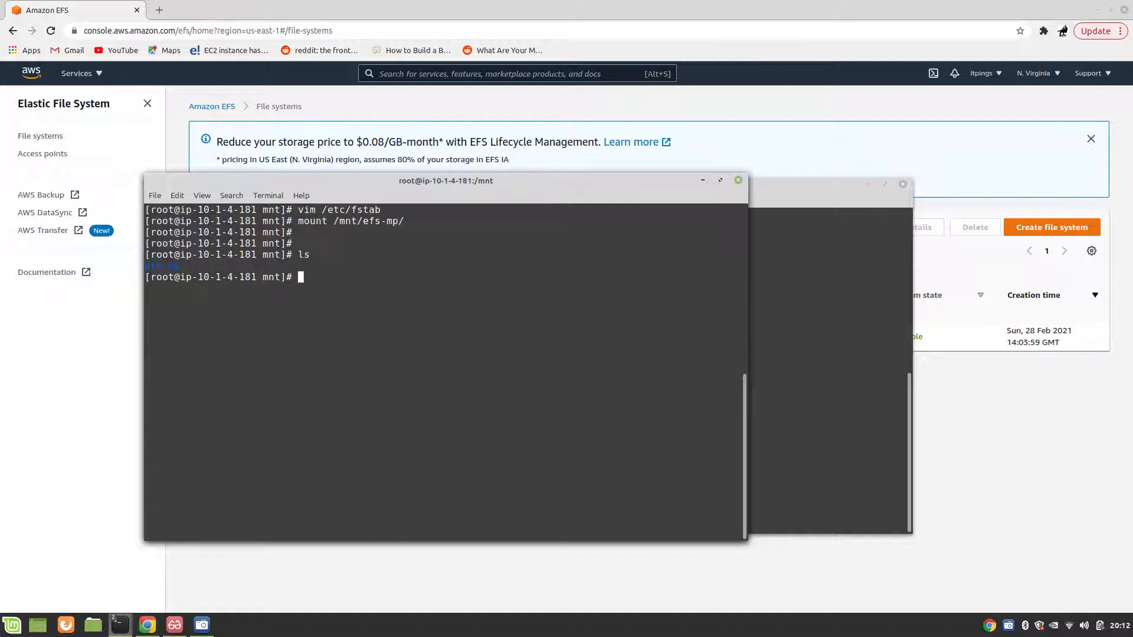
text(cd efs-mp/)
key(Return)
text(ls)
key(Return)
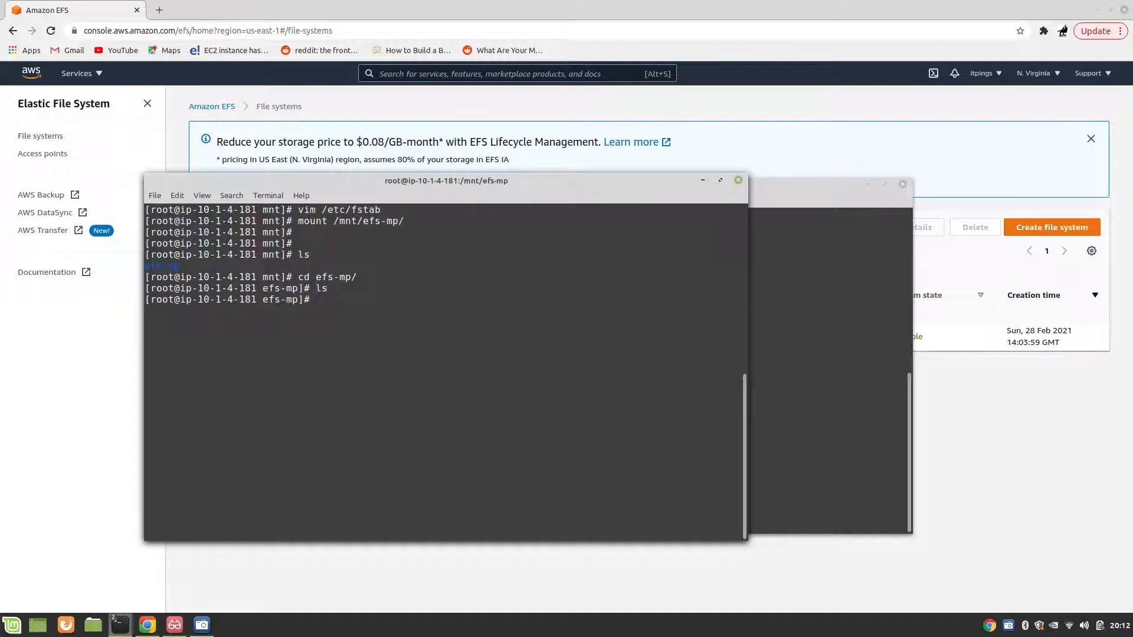
Step: Create a directory named Backup inside efs-mp on ip-10-1-4-181 and change into it
text(mkdir Backup)
key(Return)
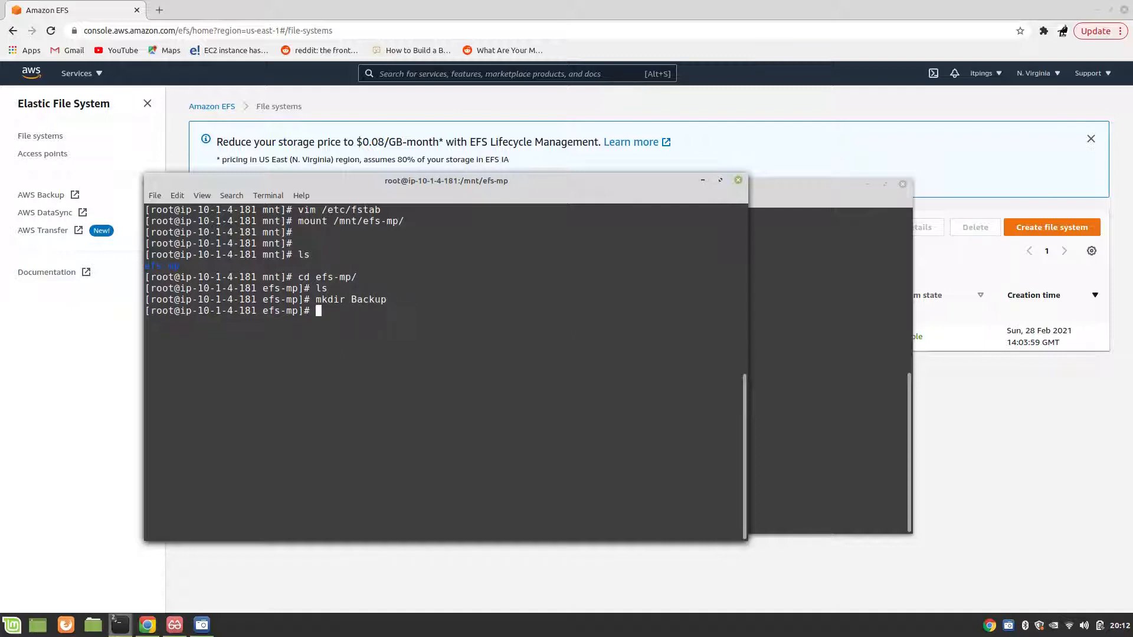
text(cd B)
key(Tab)
key(Return)
Step: Append "I was here" to a new .txt file named after a first name, list Backup, and return to efs-mp
text(echo)
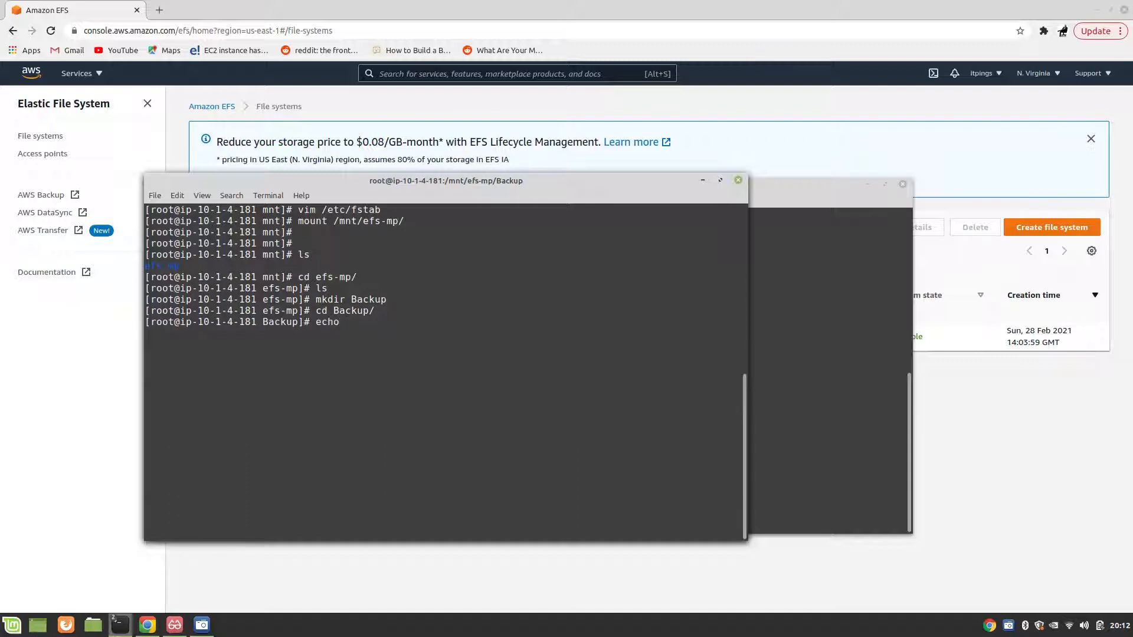
text( "I was here" >> s)
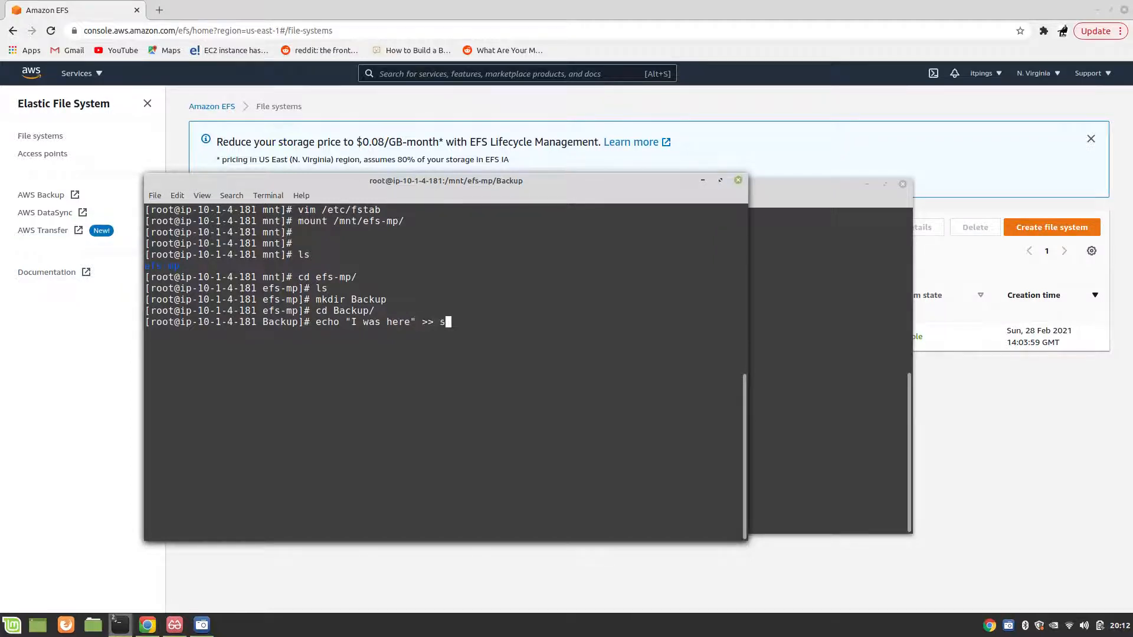
text(alman.txt)
key(Return)
text(ls)
key(Return)
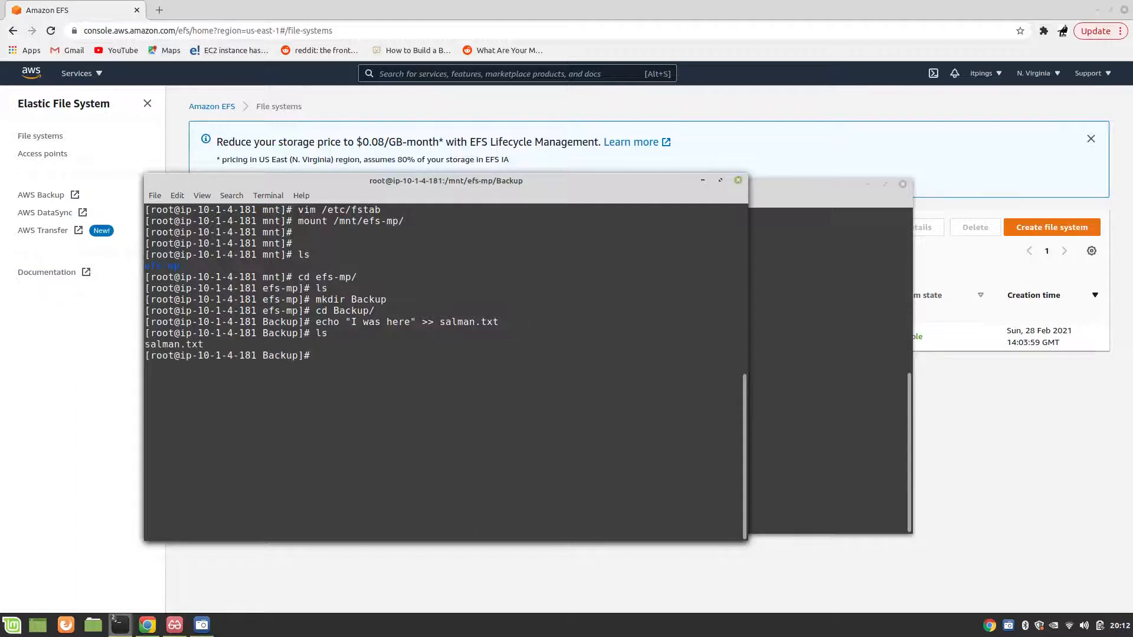
text(cd ..)
key(Return)
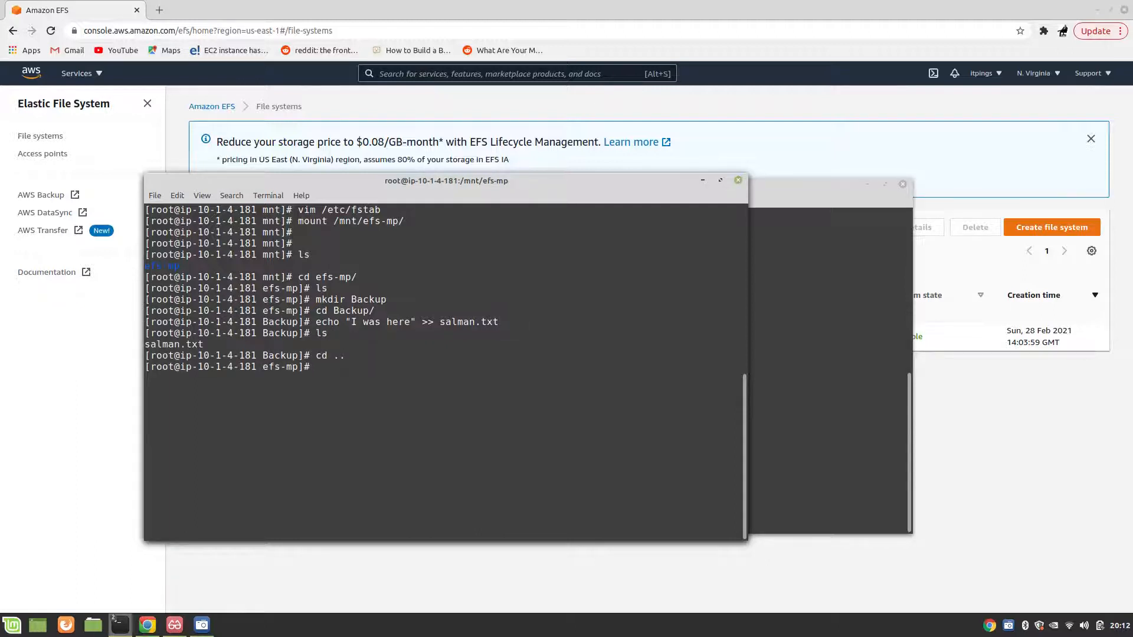
Step: Switch to the ip-10-1-5-54 terminal, change into efs-mp/ and list the shared contents
click(798, 194)
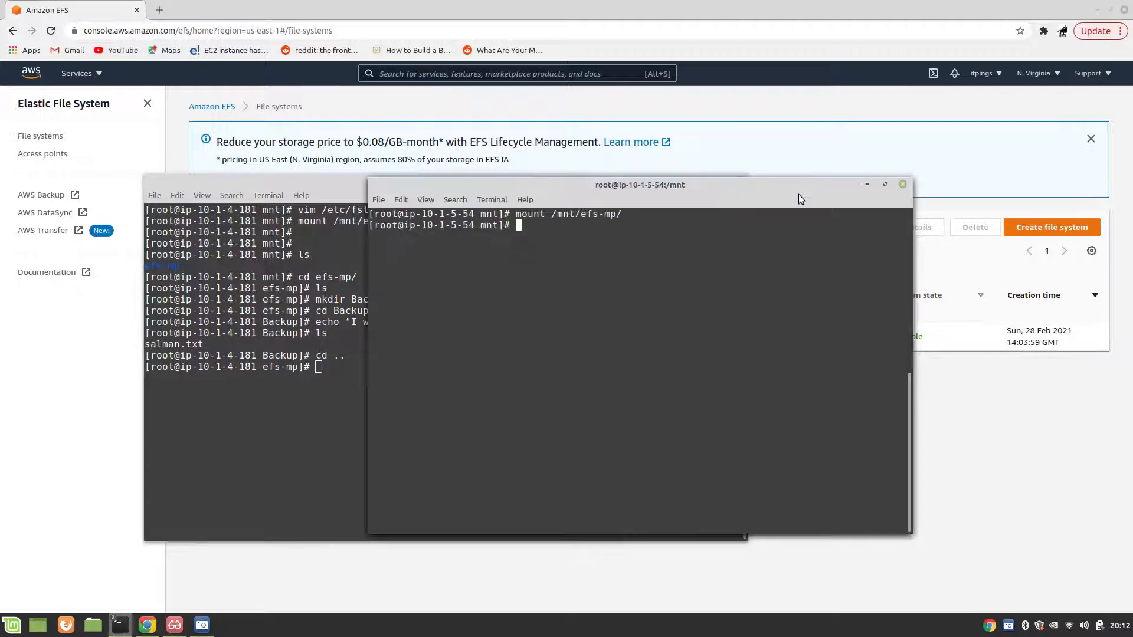
key(Return)
key(Return)
key(Return)
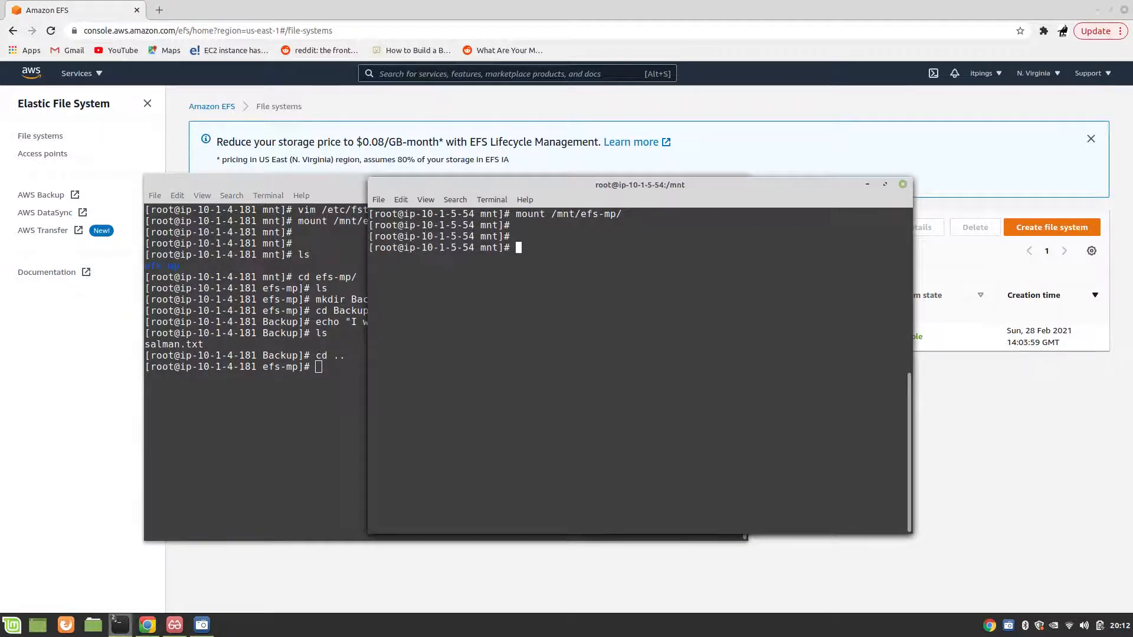
text(ls)
key(Return)
text(cd efs-mp/)
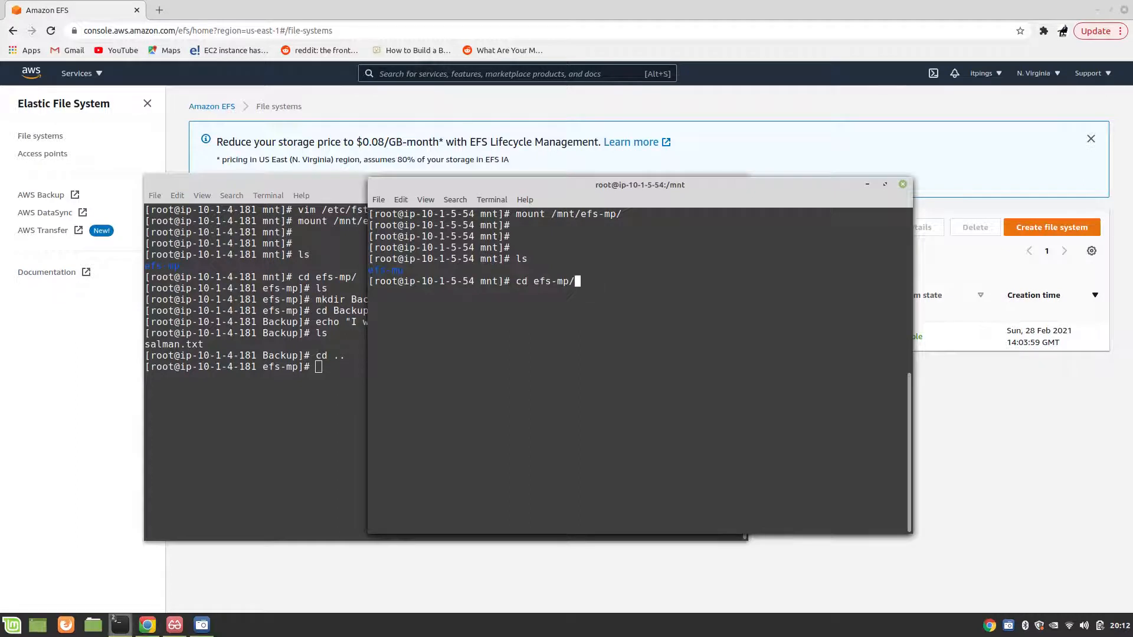
key(Return)
text(ls)
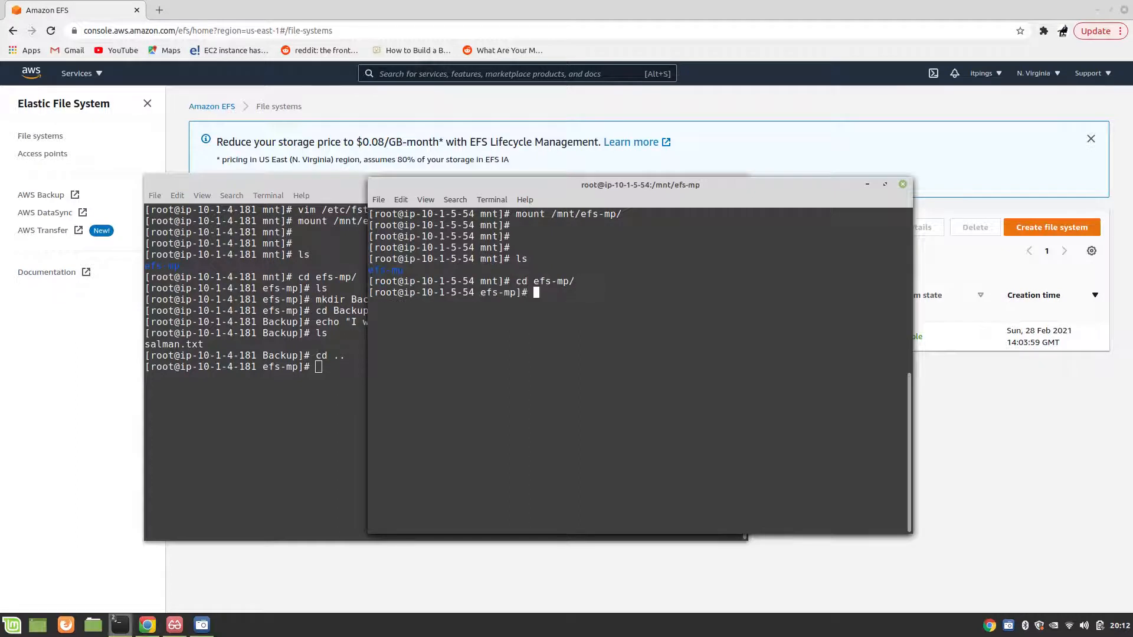
key(Return)
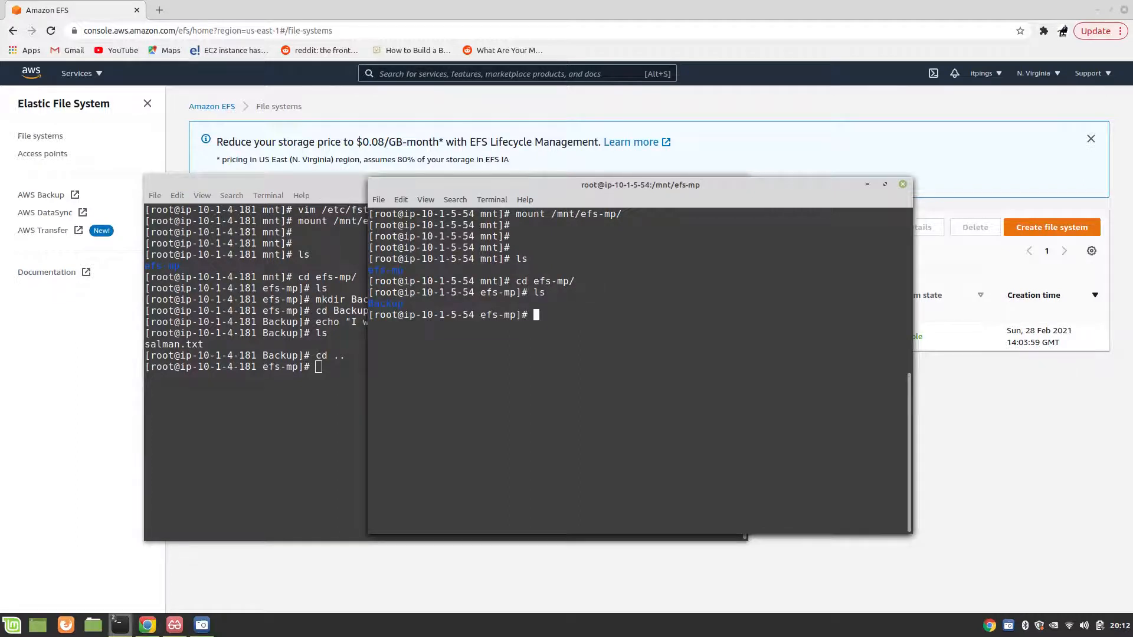
Step: Change into the Backup directory on ip-10-1-5-54, list it and print the contents of the shared text file
key(Return)
key(Return)
text(cd BAc)
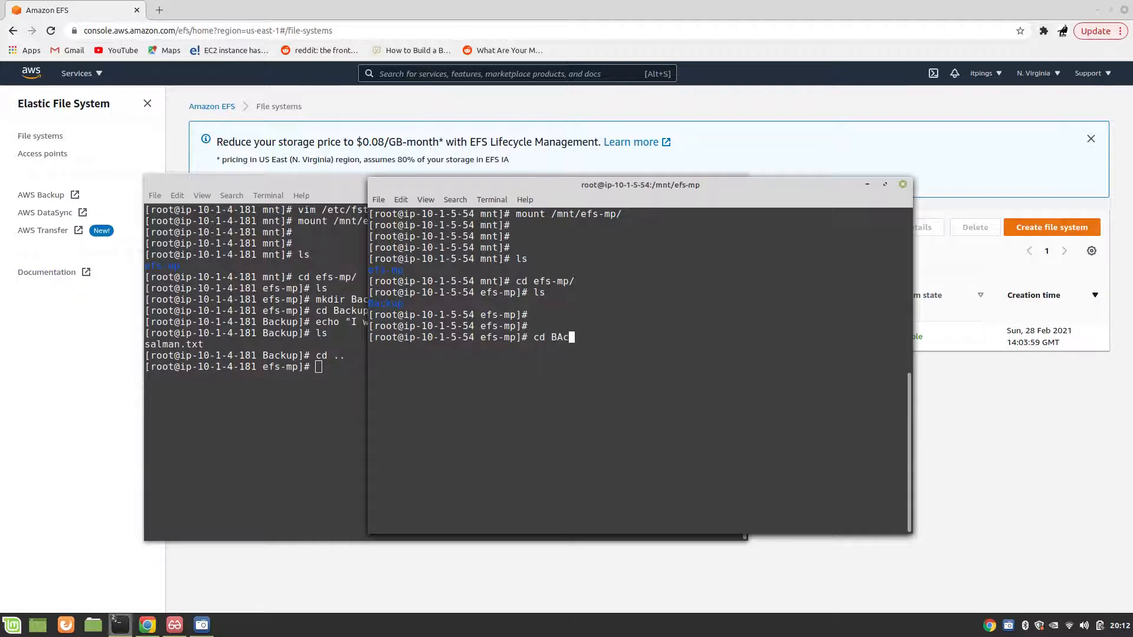
key(BackSpace)
key(BackSpace)
text(a)
key(Tab)
key(Return)
text(ls)
key(Return)
text(cat )
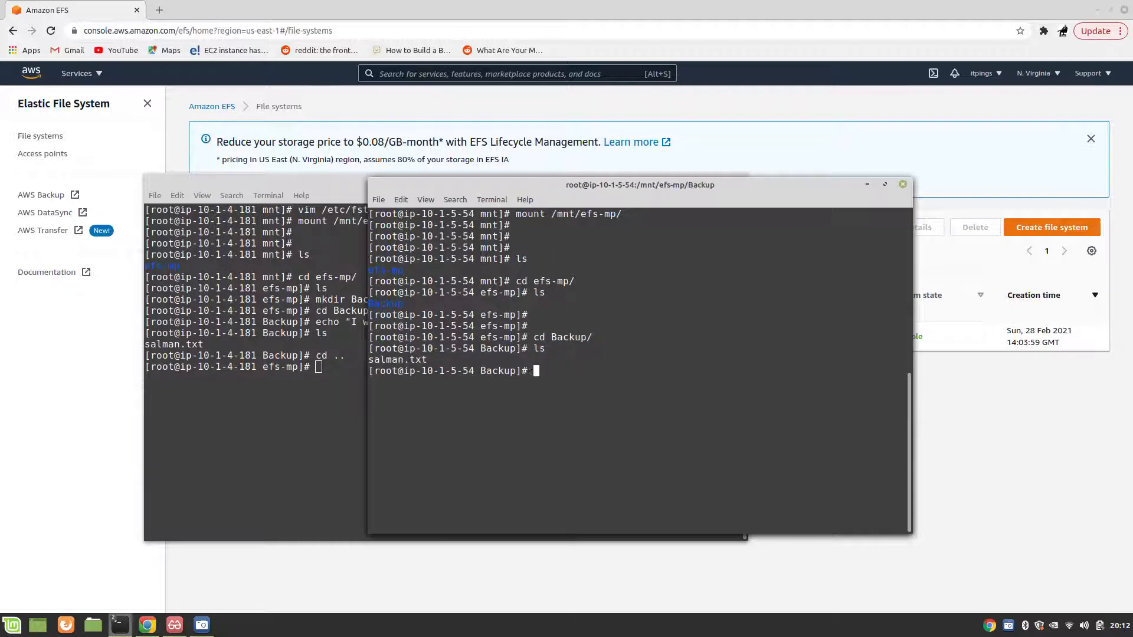
text(sal)
key(Tab)
key(Return)
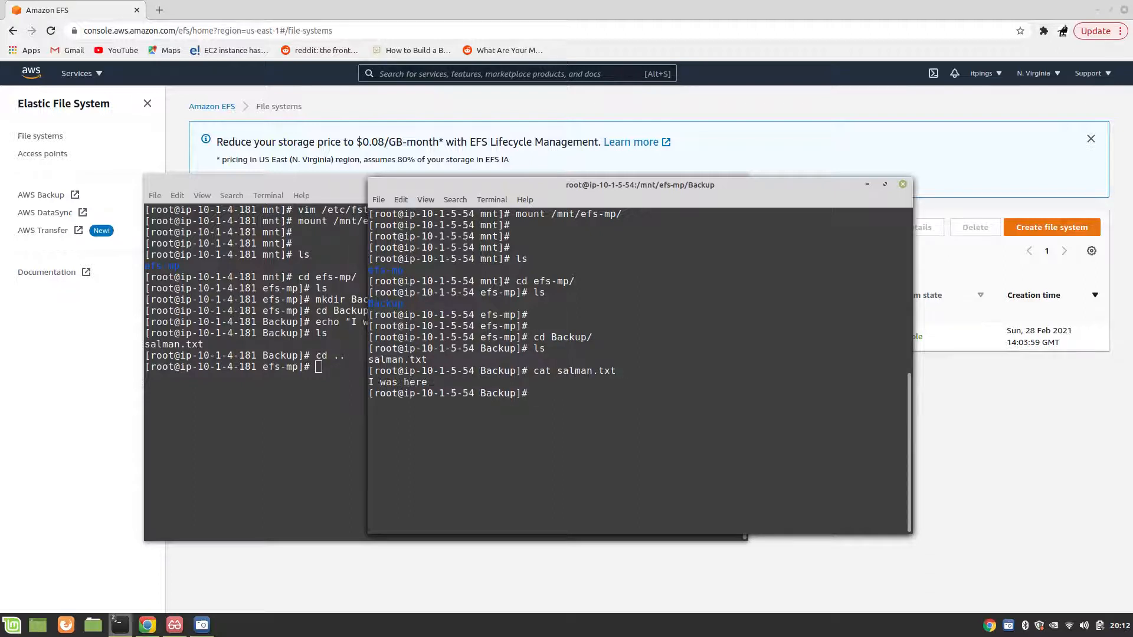
Step: Examine the TLS mount warning and its stunnel_check_cert_hostname fix in EFS-Basics.pdf, including the path of the configuration file
click(185, 627)
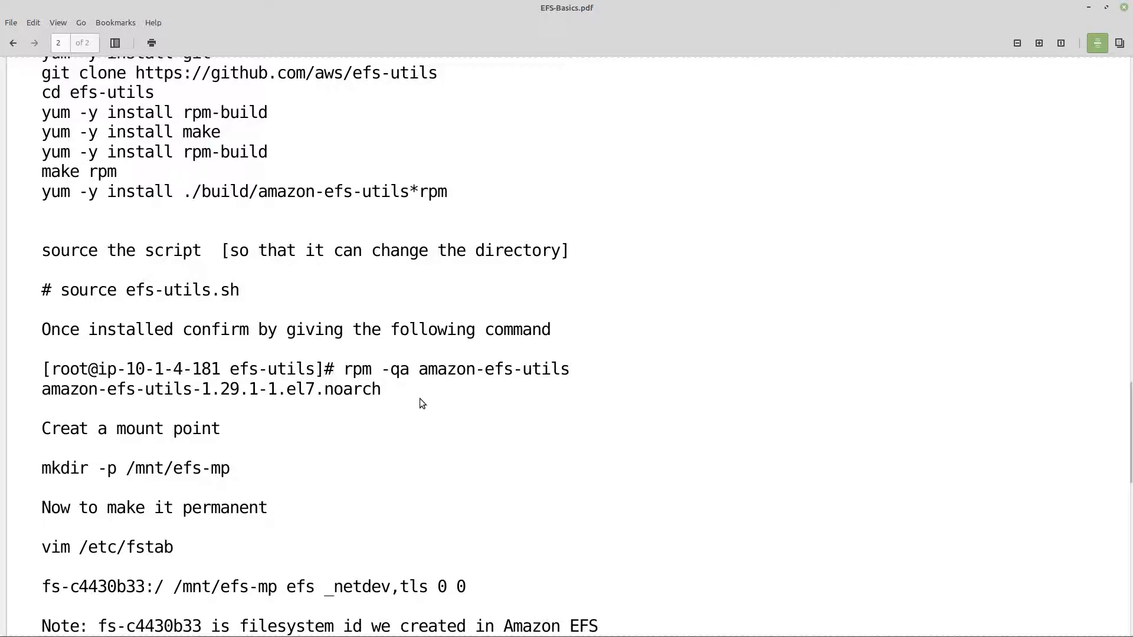
scroll(420, 398, down, 10)
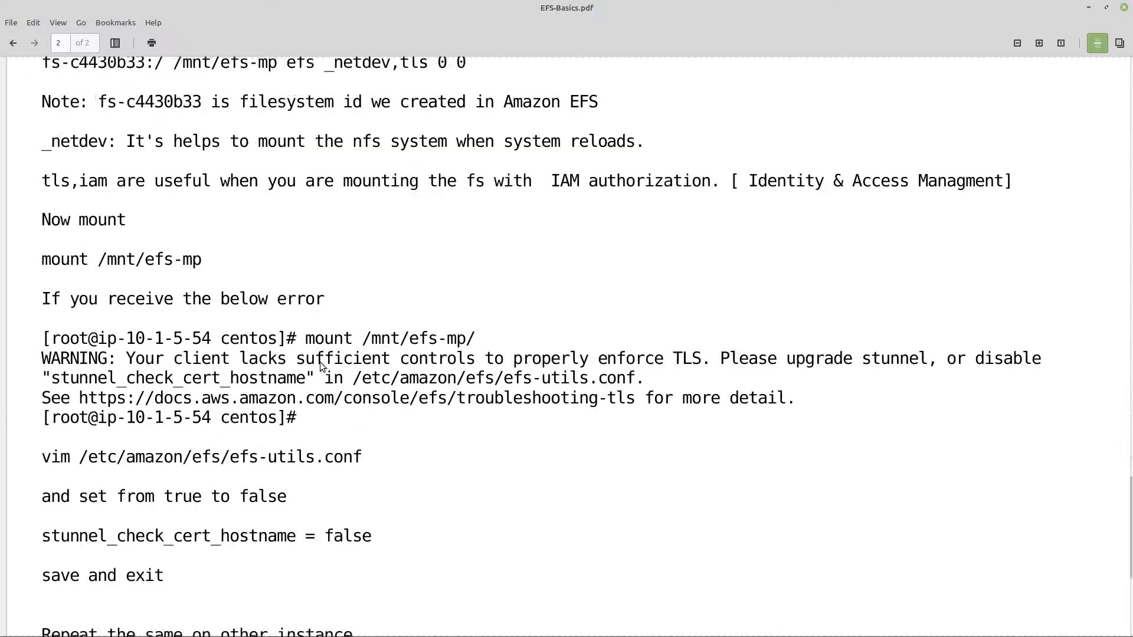
scroll(321, 366, down, 2)
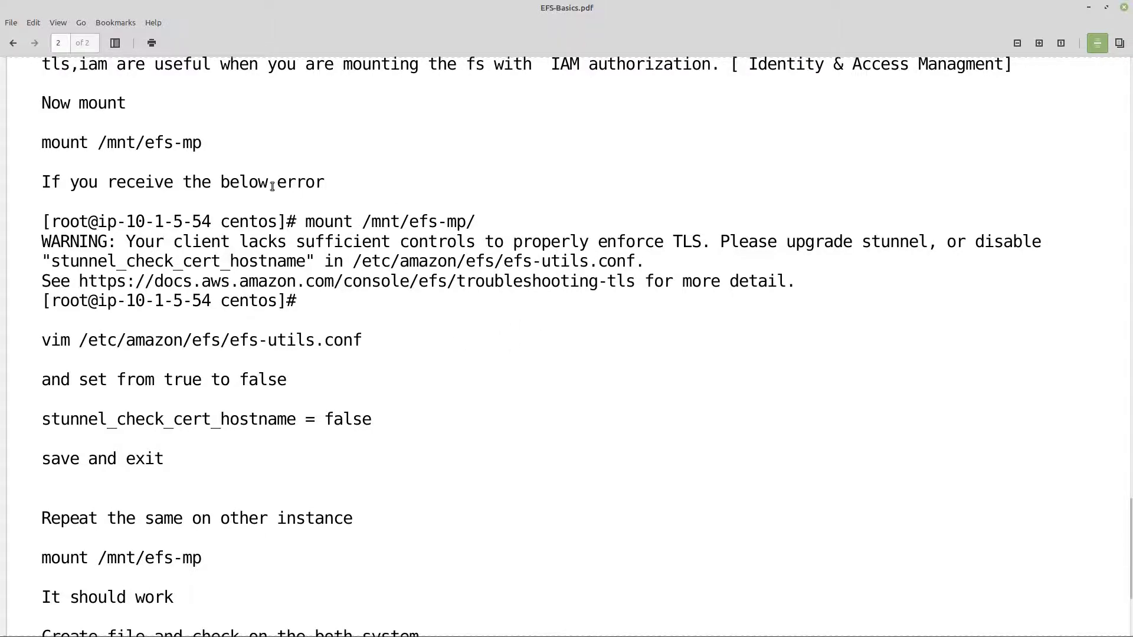
scroll(272, 187, up, 3)
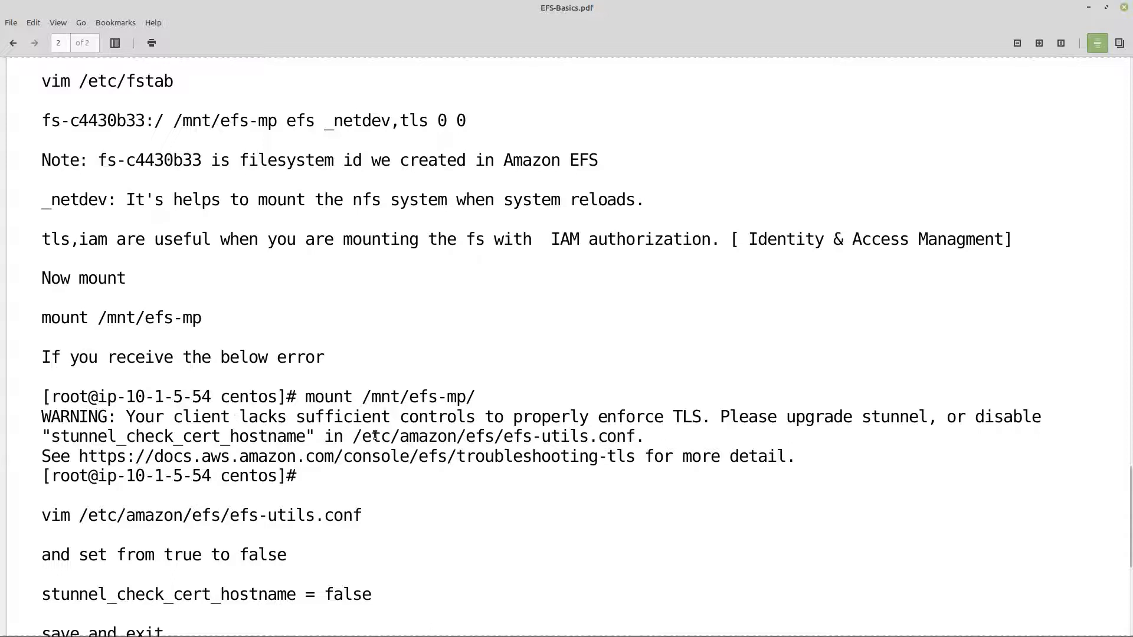
drag(296, 417, 306, 440)
click(742, 413)
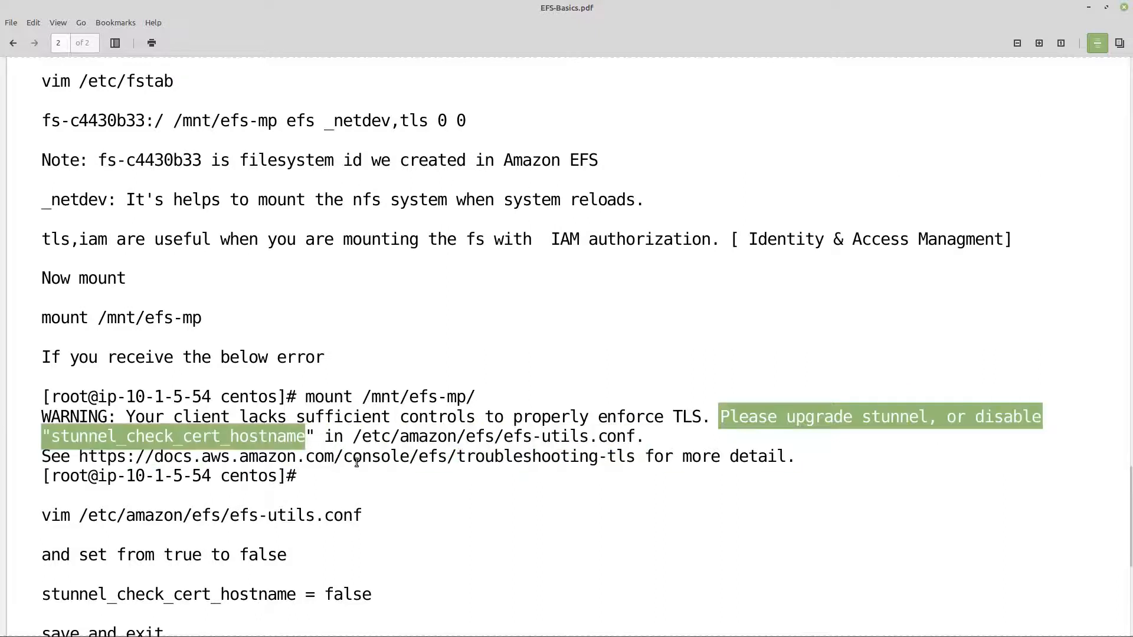
click(311, 435)
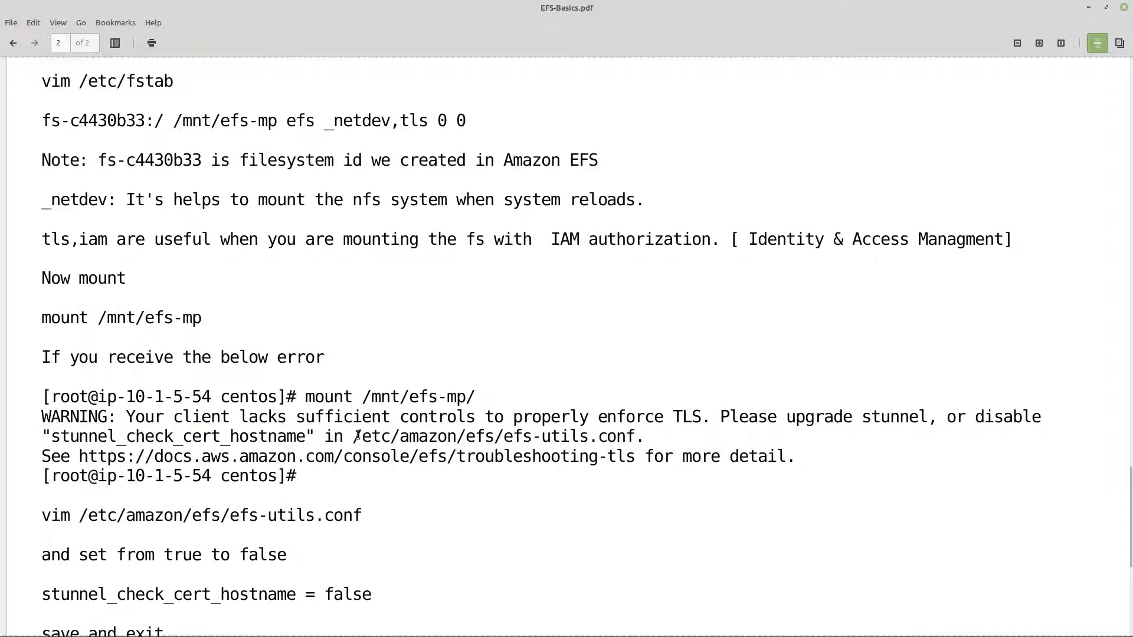
drag(353, 436, 635, 436)
click(185, 448)
Step: Switch to the ip-10-1-5-54 terminal and open /etc/amazon/efs/efs-utils.conf in vim
mouse_move(120, 625)
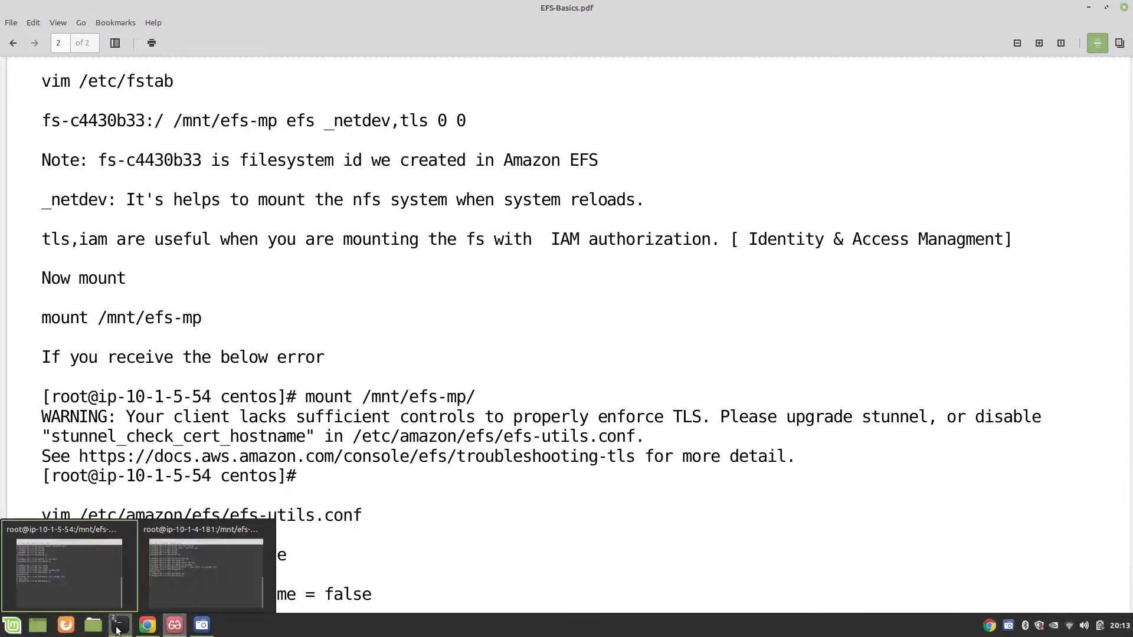
click(102, 586)
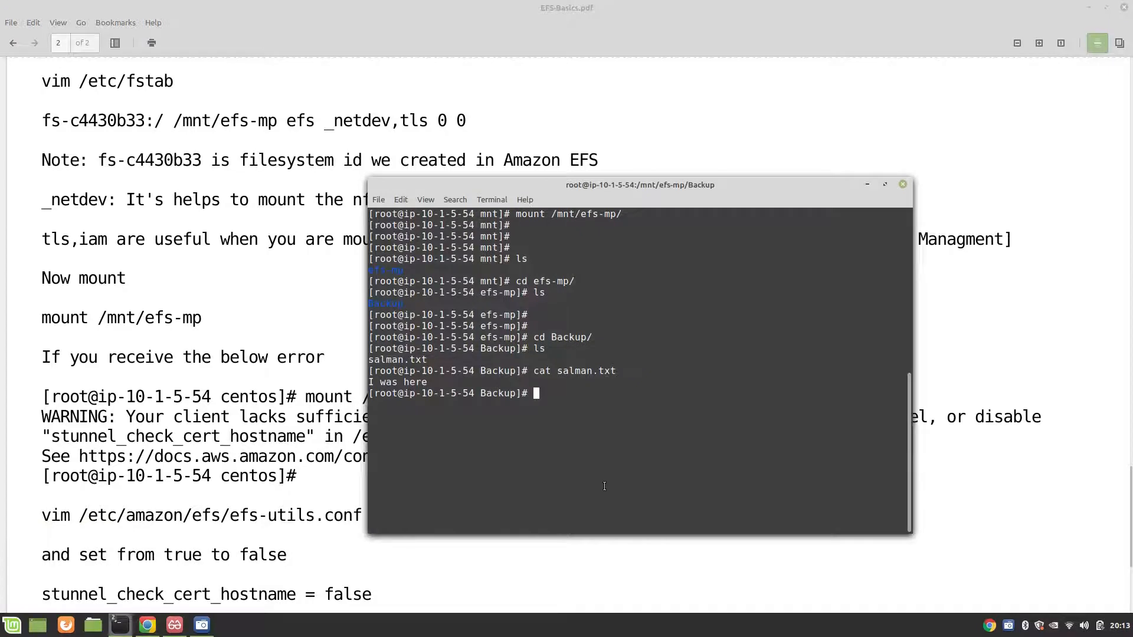
text(vim /etc/amazon/)
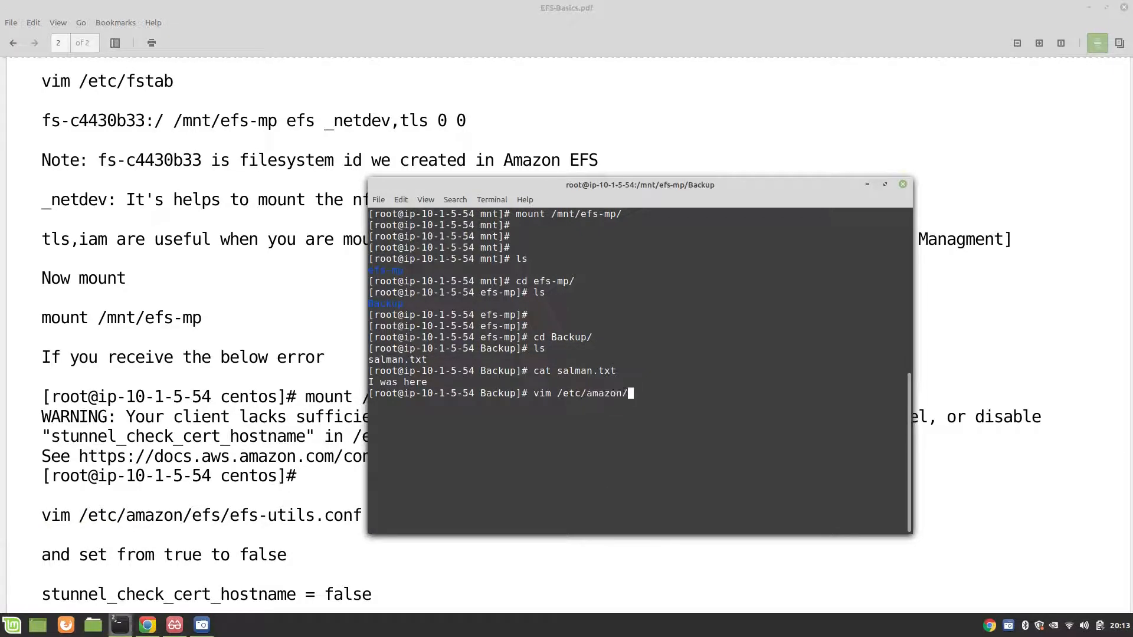
key(Tab)
text(e)
key(Tab)
text(o)
key(Tab)
text(o)
key(BackSpace)
key(BackSpace)
key(Return)
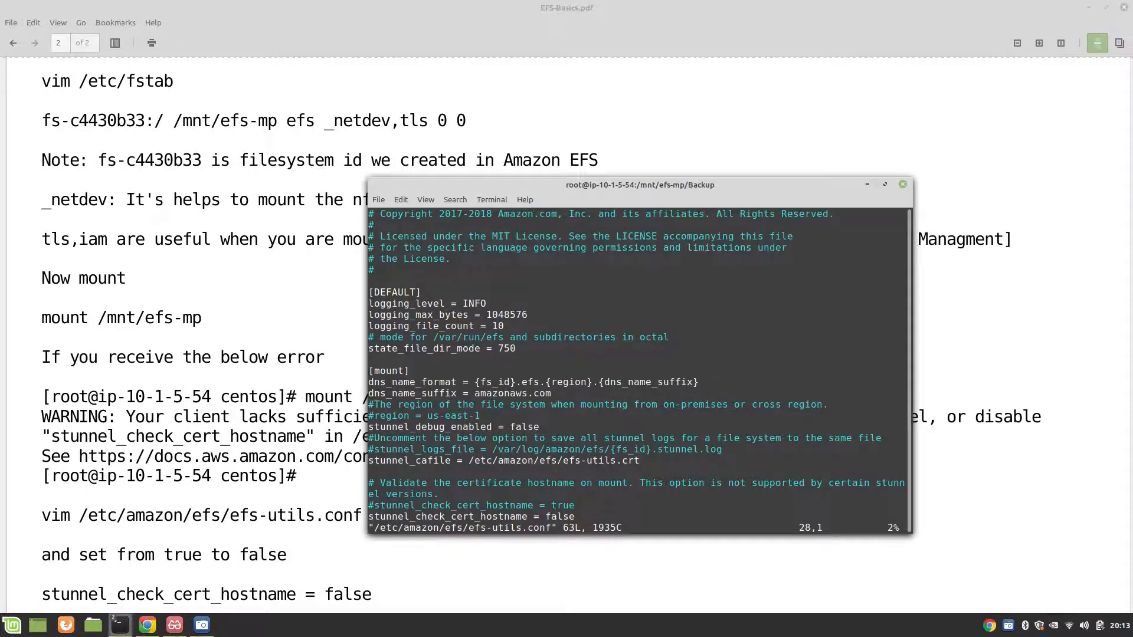
Step: Check the stunnel_check_cert_hostname setting in efs-utils.conf, then write the file and quit vim
key(Down)
key(Down)
key(Down)
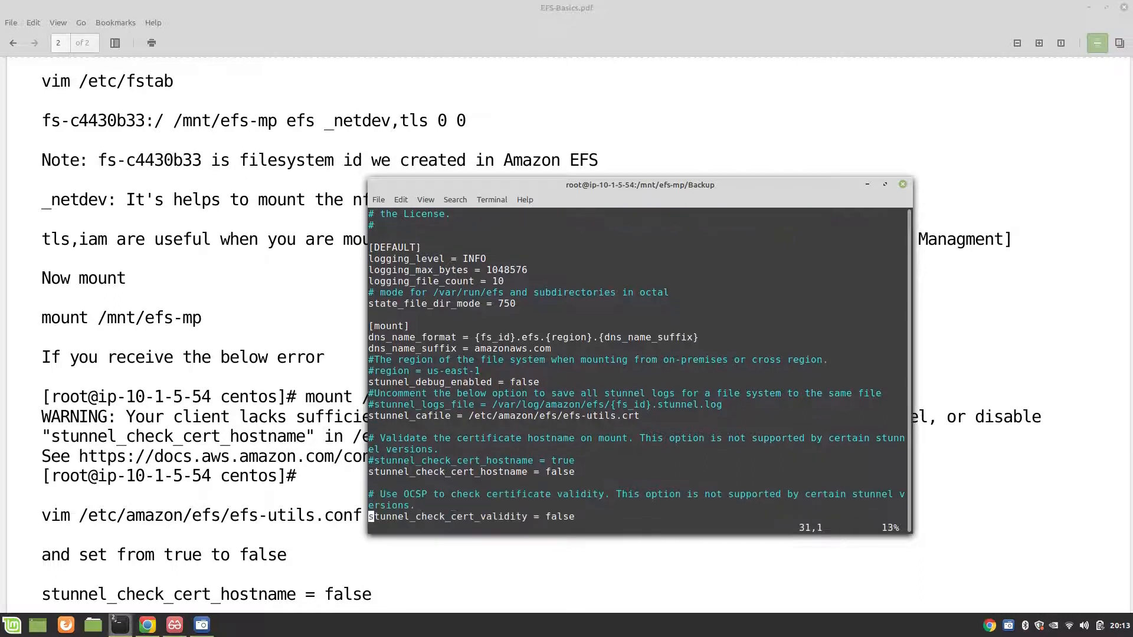
key(Up)
key(Up)
key(Up)
key(Right)
key(Right)
key(Right)
key(Right)
key(Right)
key(Right)
key(Right)
key(Right)
key(Right)
key(Right)
key(Right)
key(Right)
key(Right)
key(Right)
key(Right)
key(Right)
key(Right)
key(Right)
key(Right)
key(Right)
key(Right)
key(Right)
key(Right)
key(Right)
key(Right)
key(Right)
key(Right)
text(:wq)
key(Return)
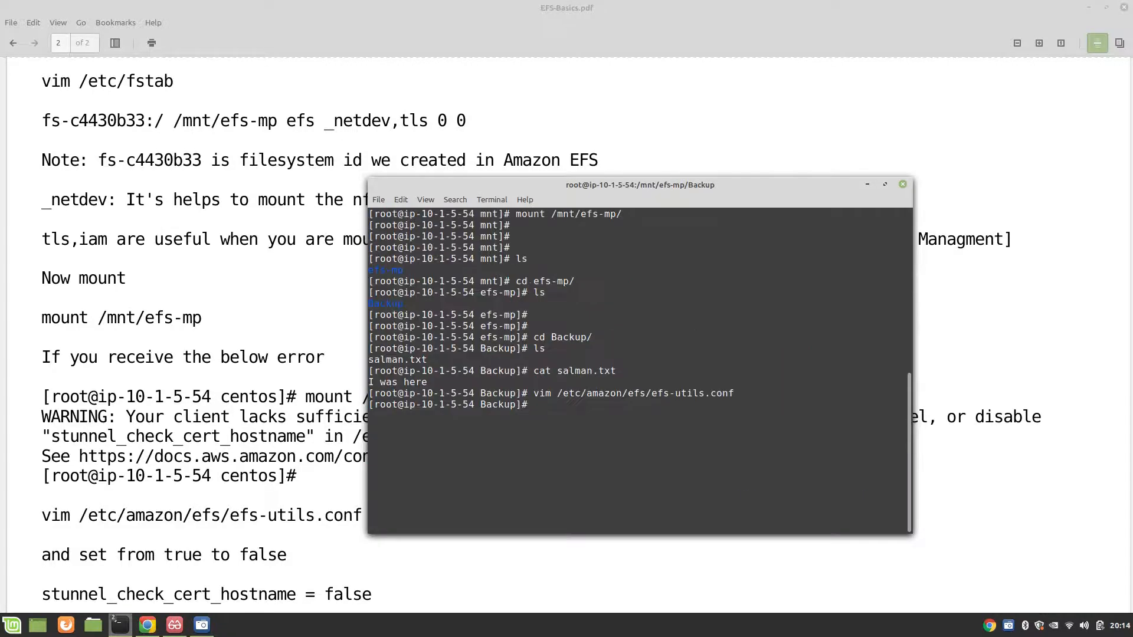
Step: Read the closing instructions in EFS-Basics.pdf, then minimize the document
click(99, 420)
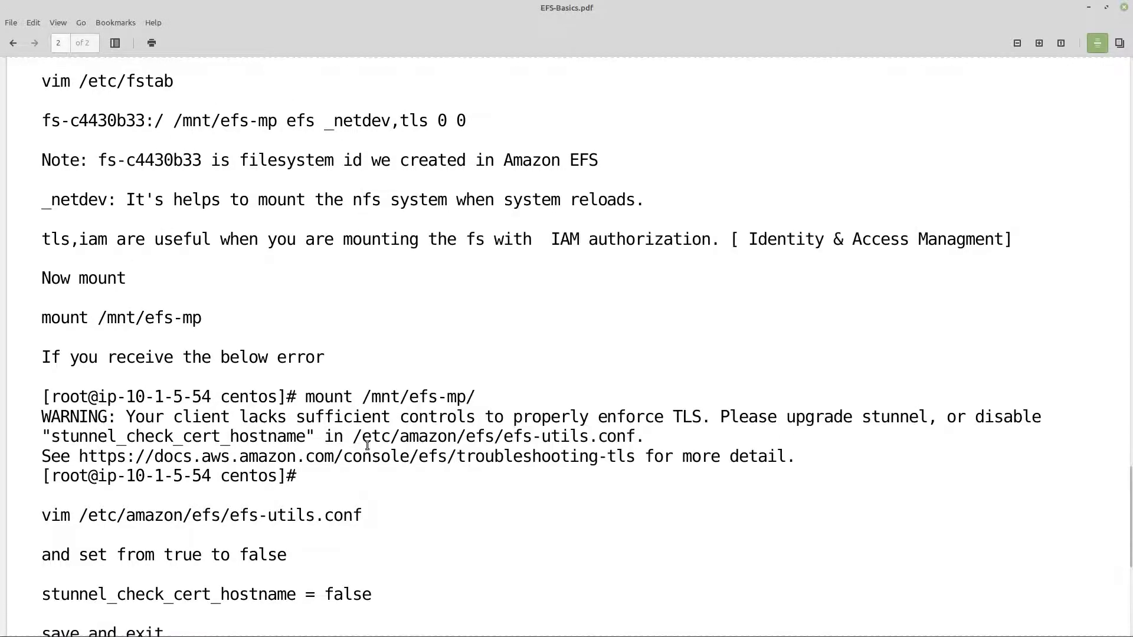
scroll(367, 446, down, 5)
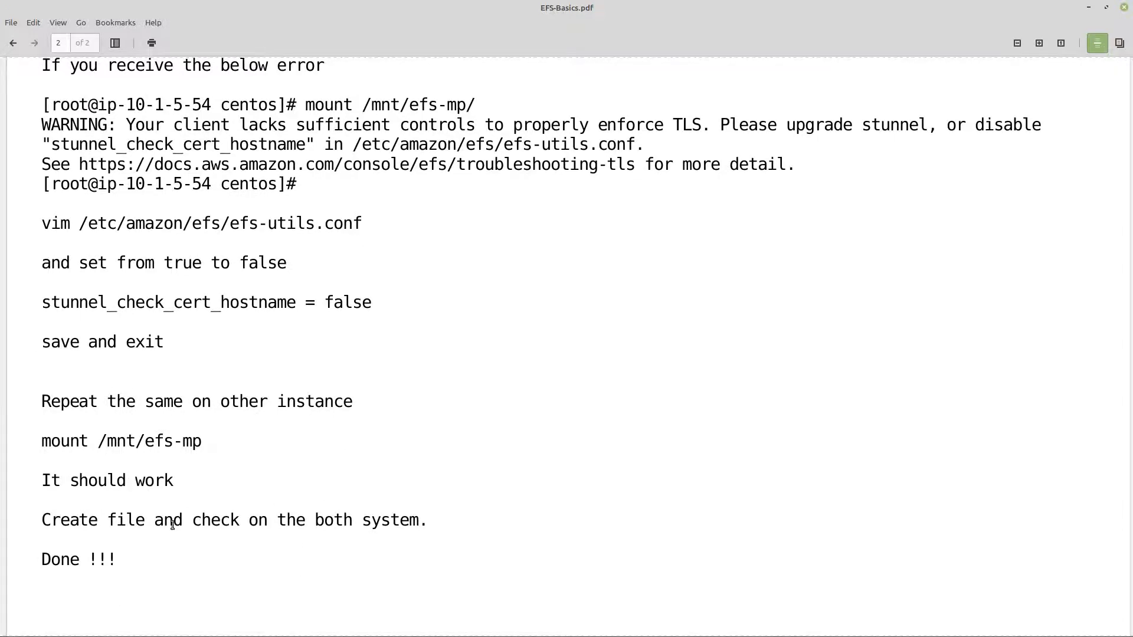
click(1088, 7)
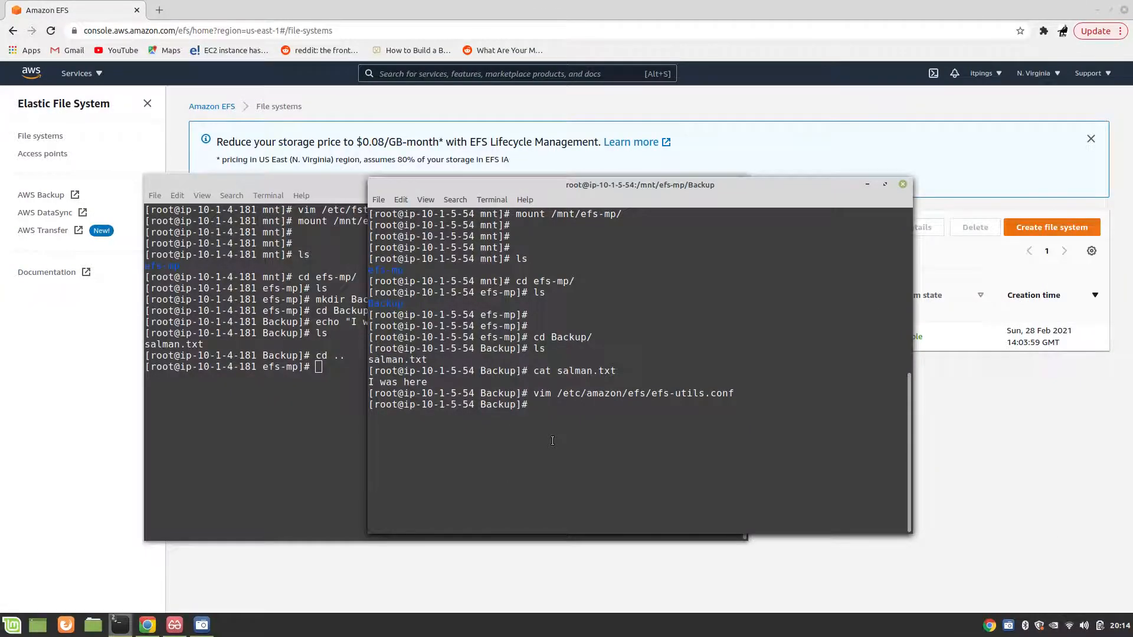
Step: Reboot the ip-10-1-5-54 instance with init 6
text(init 6)
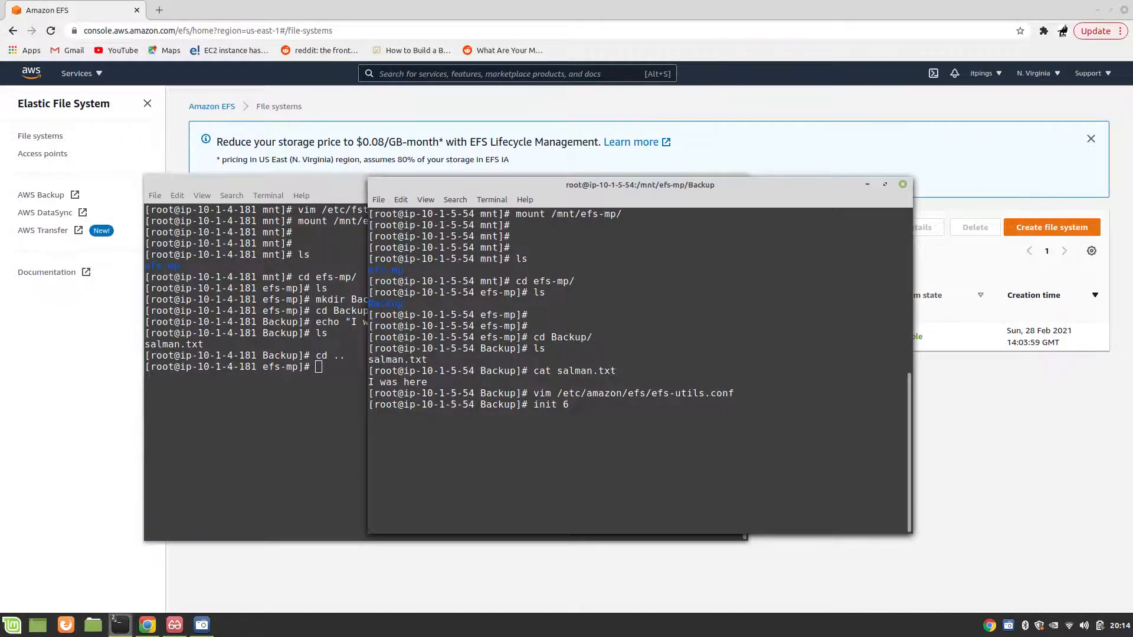
key(Return)
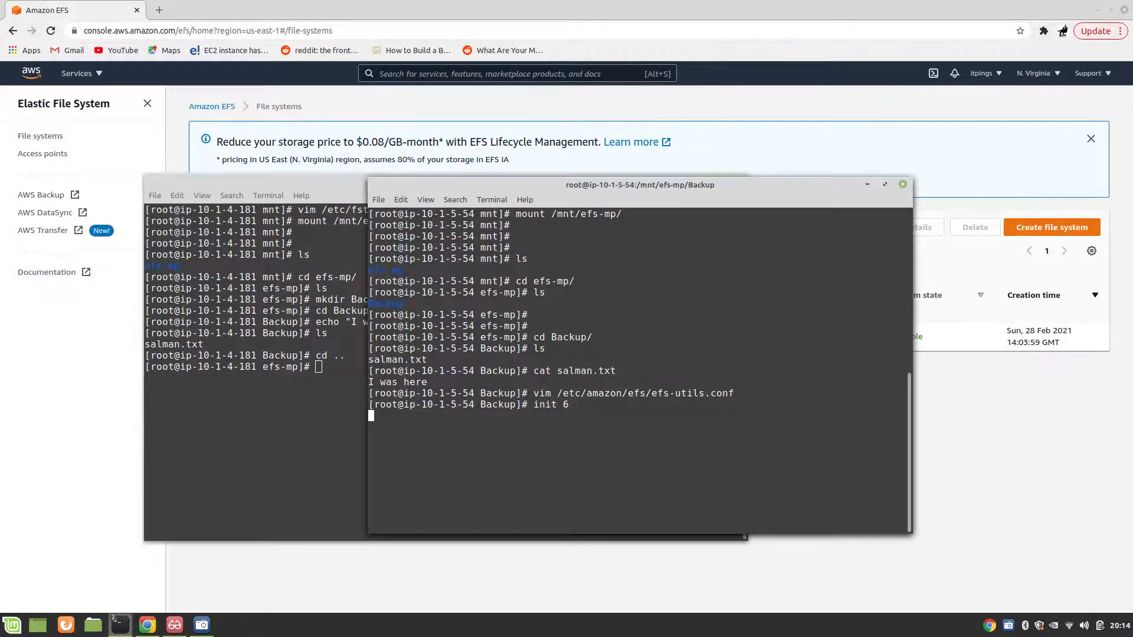
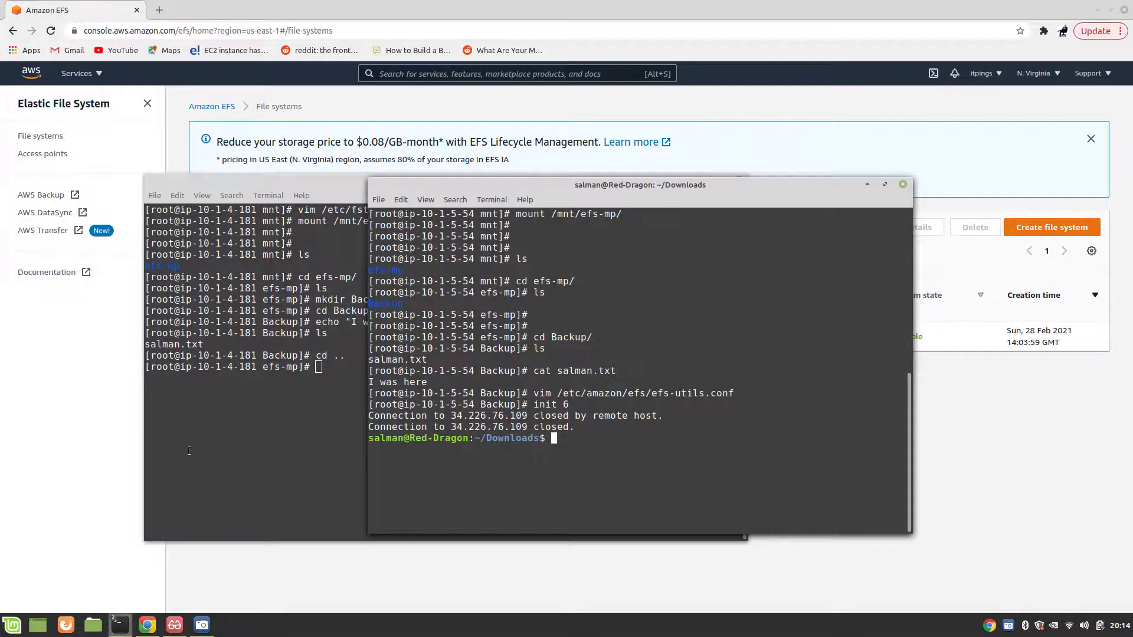
Step: In the ip-10-1-4-181 terminal, list disk usage with df -h and highlight the /mnt/efs-mp entry
click(258, 417)
text(df -h)
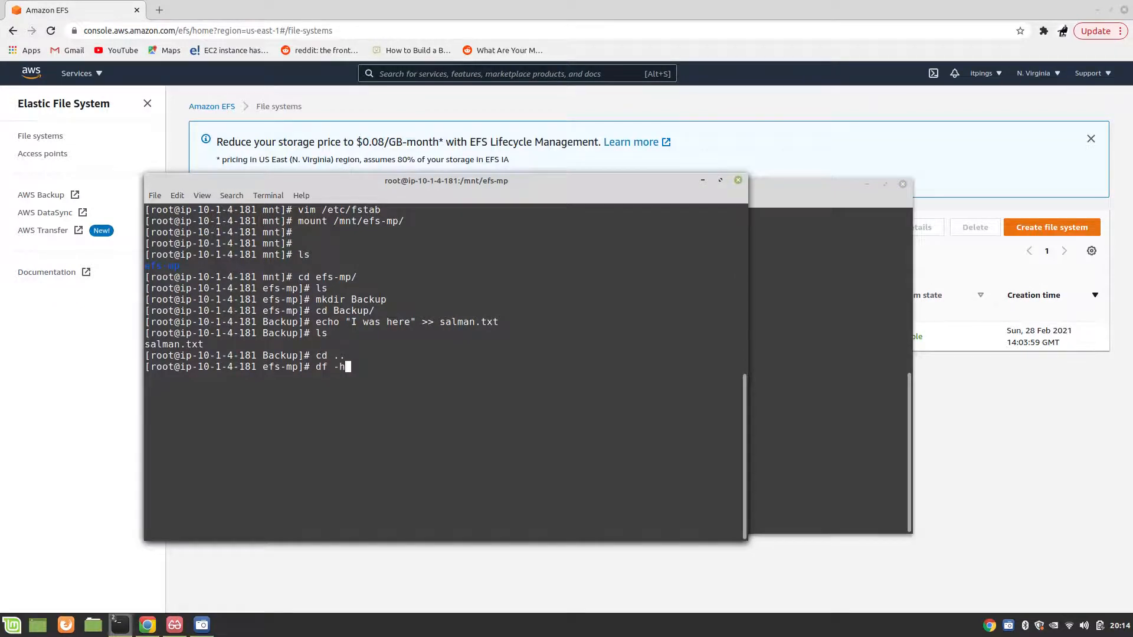
key(Return)
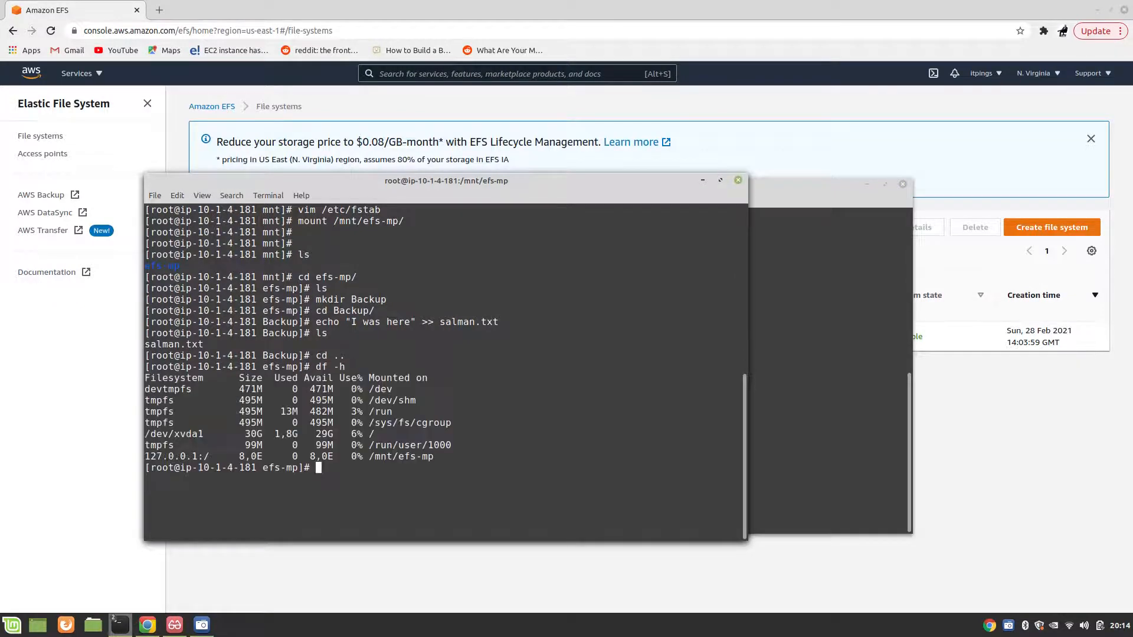
drag(437, 456, 145, 456)
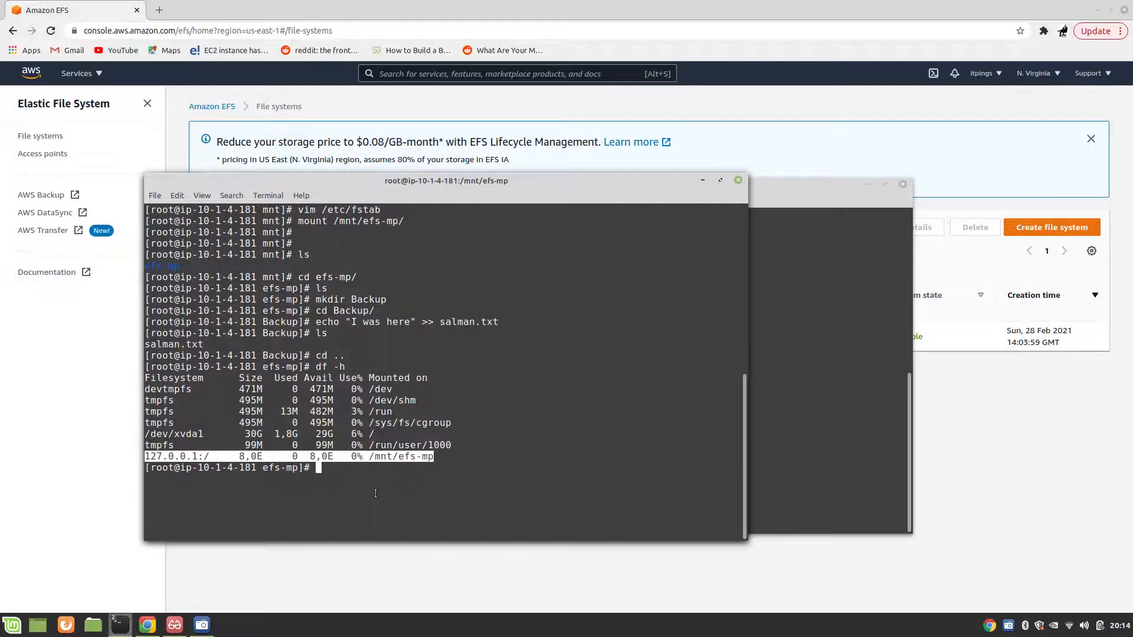
click(776, 181)
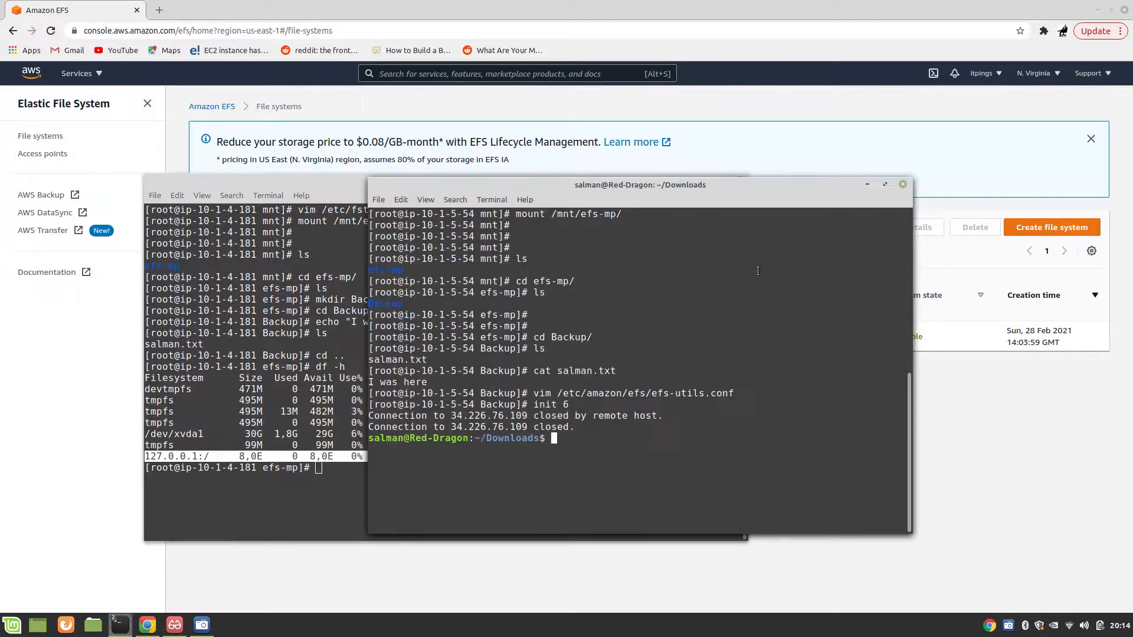
key(Up)
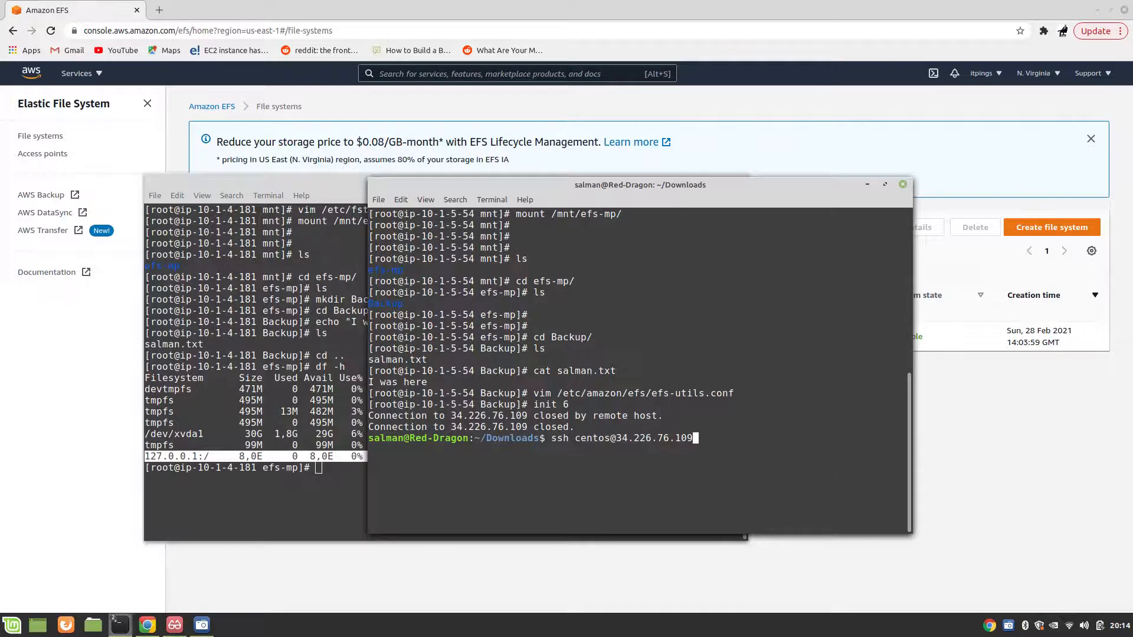
key(Return)
key(Return)
Step: In the AWS console, open the EC2 list of running instances to check the status of EFS-1 and EFS-2
click(82, 74)
click(69, 200)
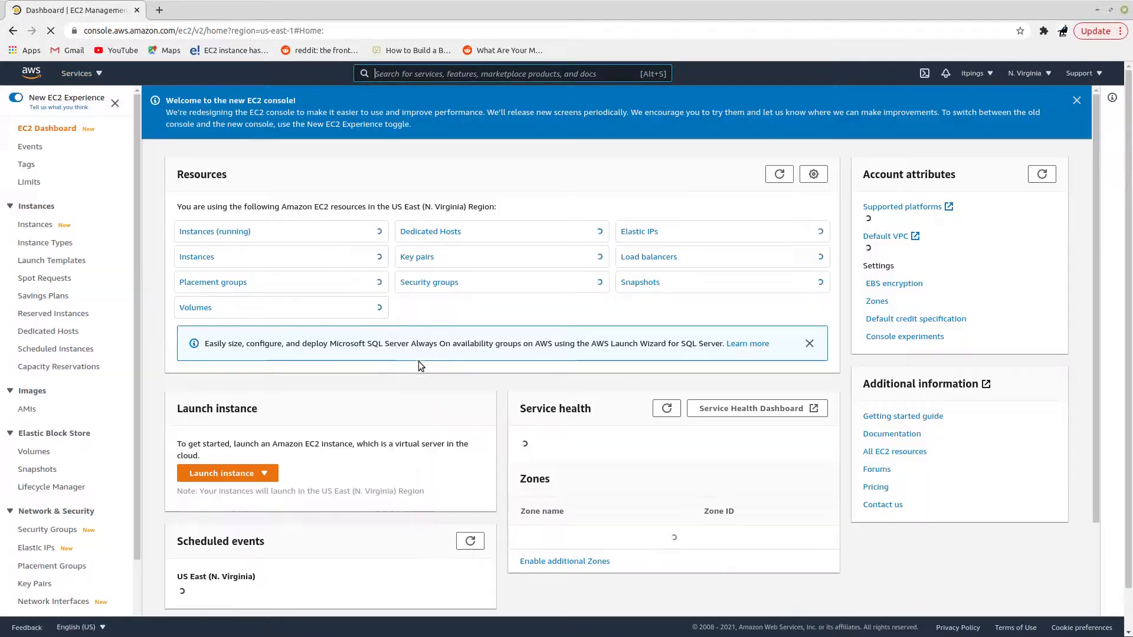
click(226, 234)
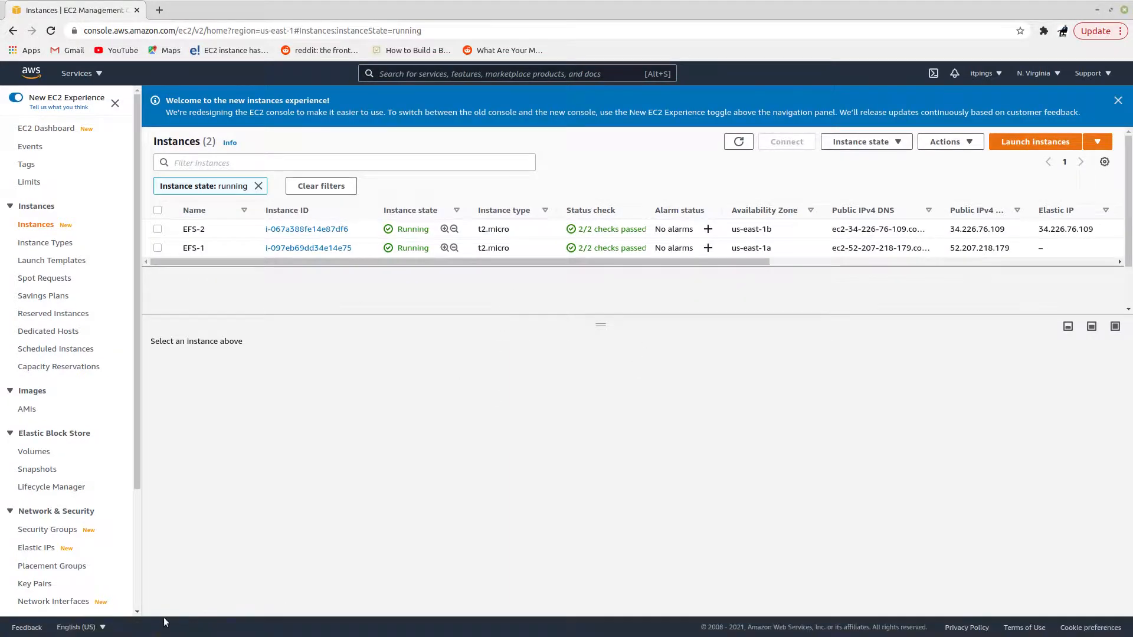
Step: Switch back to the terminal with the SSH connection to ip-10-1-5-54 and bring up a fresh shell prompt
click(111, 623)
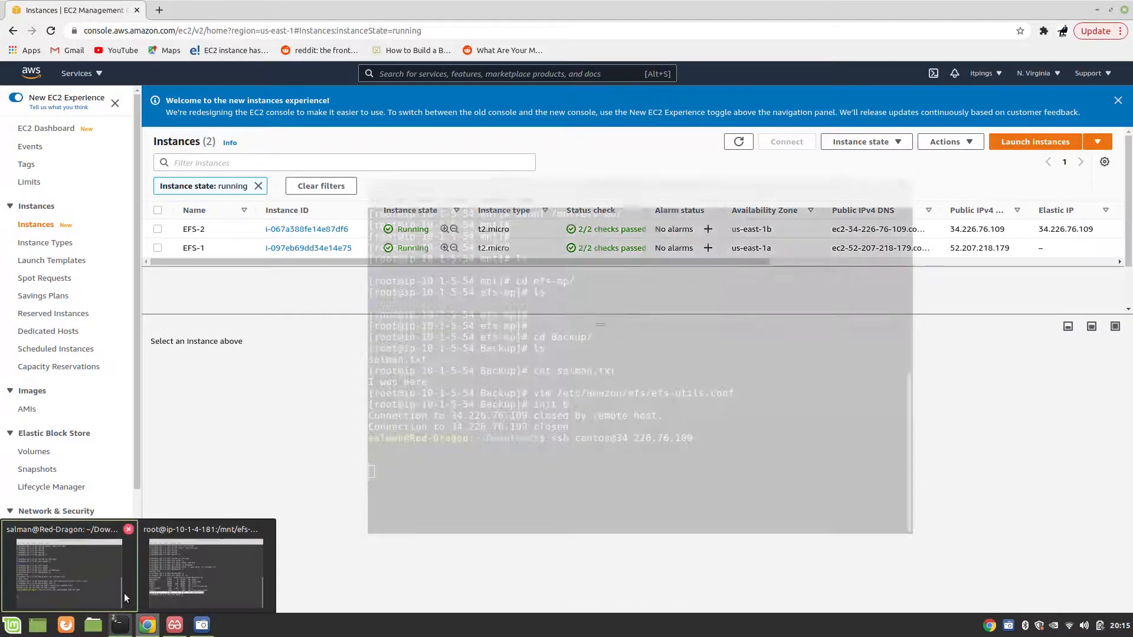
click(176, 572)
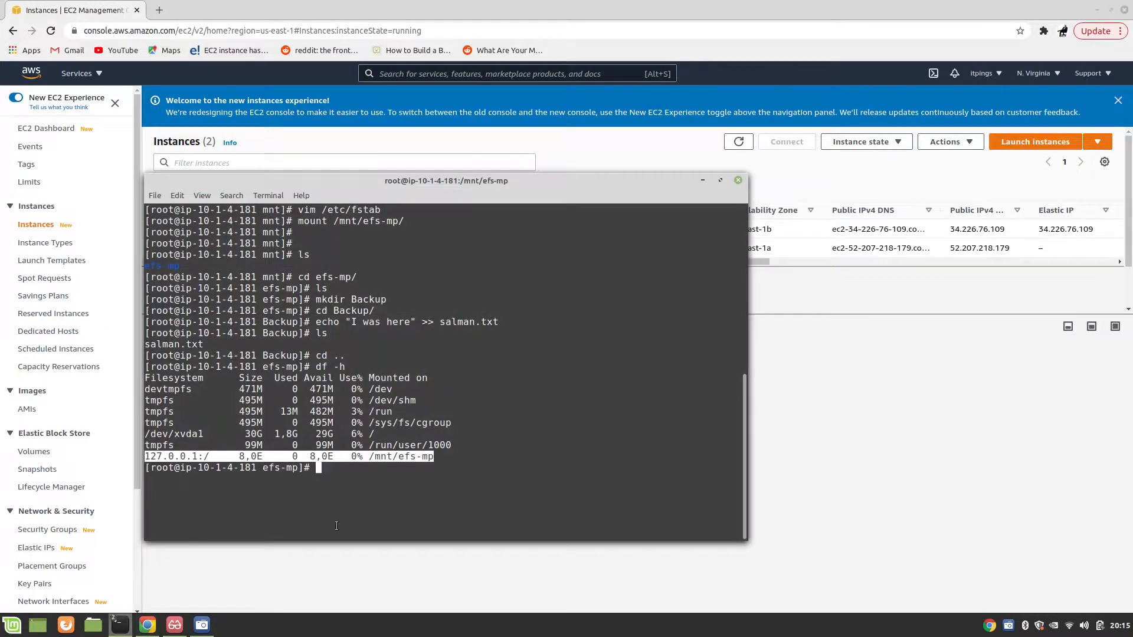
mouse_move(120, 625)
click(79, 586)
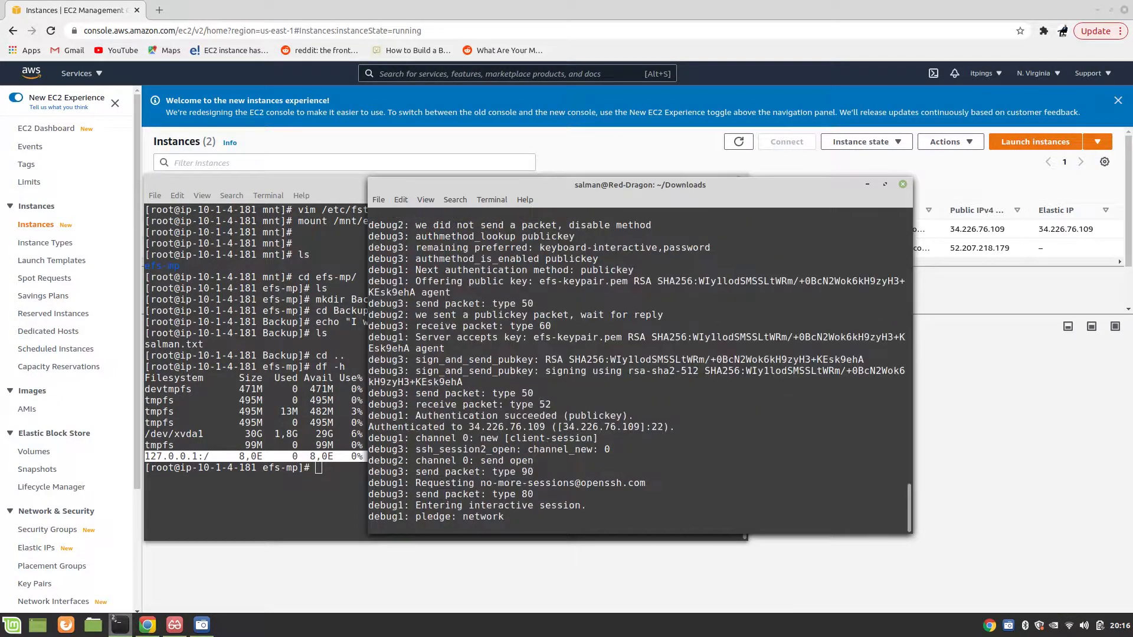
key(Return)
key(Return)
key(Return)
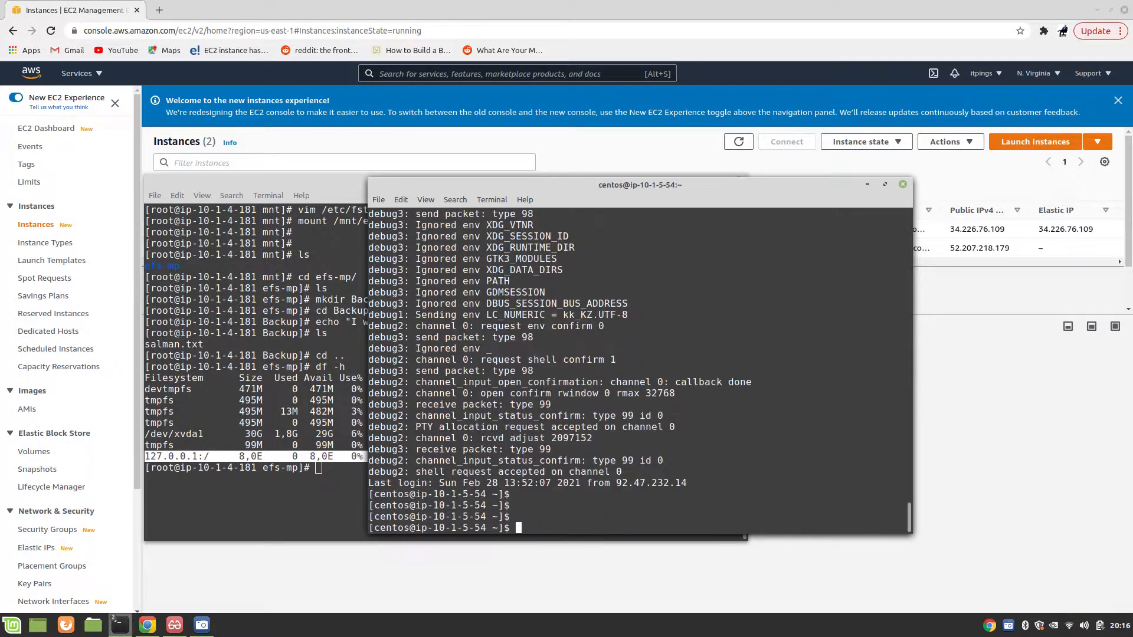
key(Return)
key(Return)
key(Return)
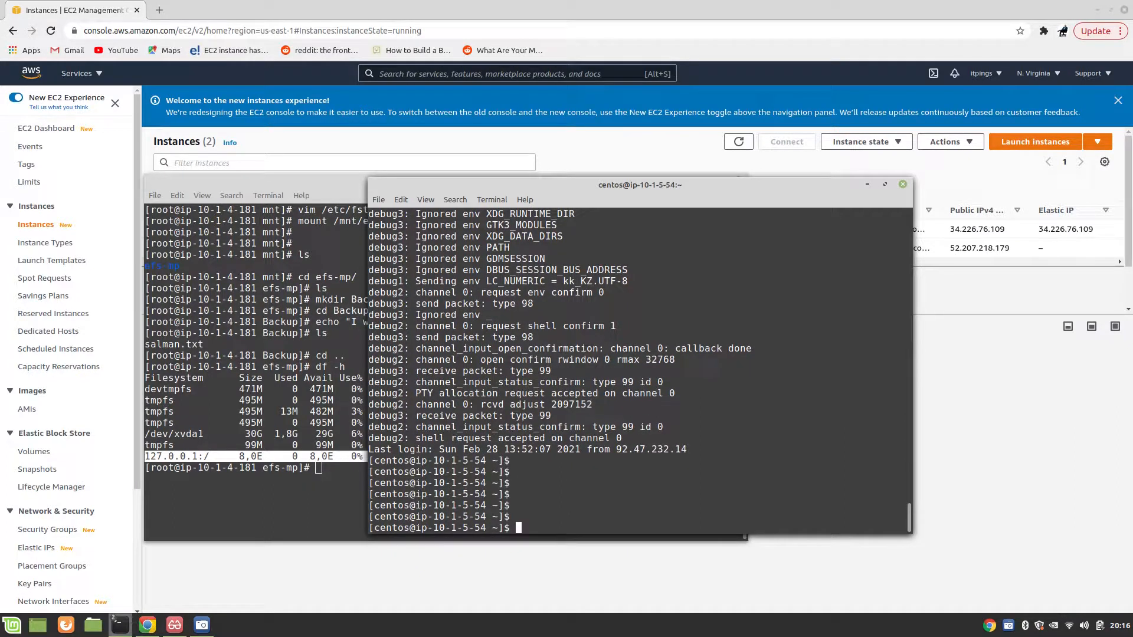
Step: List disk usage on ip-10-1-5-54 with df -h and highlight the /mnt/efs-mp entry
text(cd)
key(BackSpace)
key(BackSpace)
key(BackSpace)
text(df -h)
key(Return)
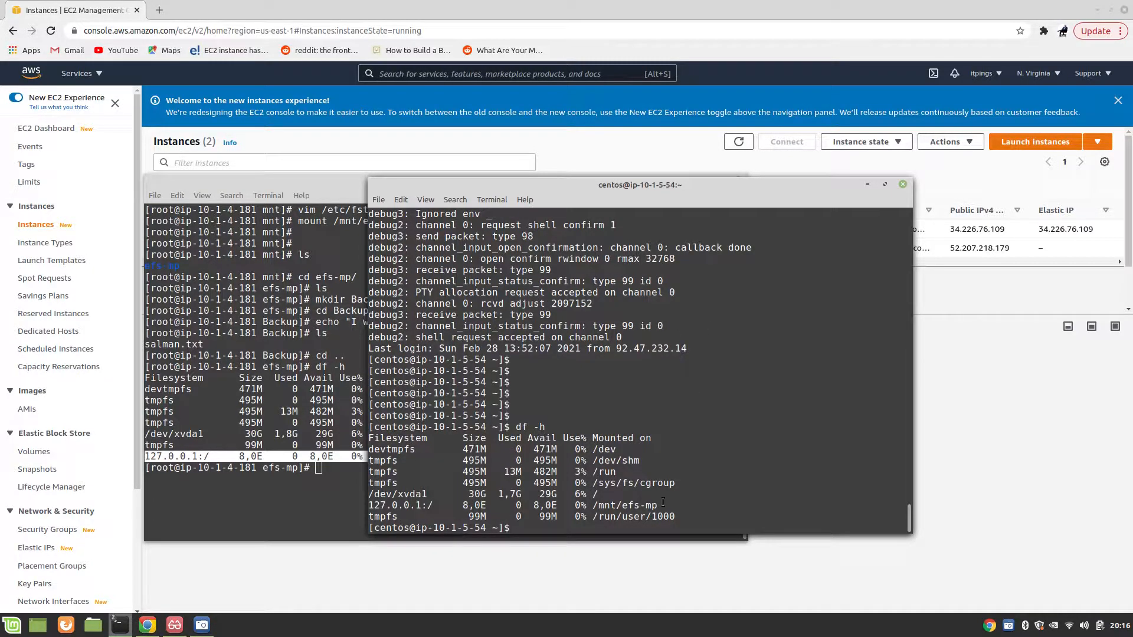
drag(659, 505, 367, 506)
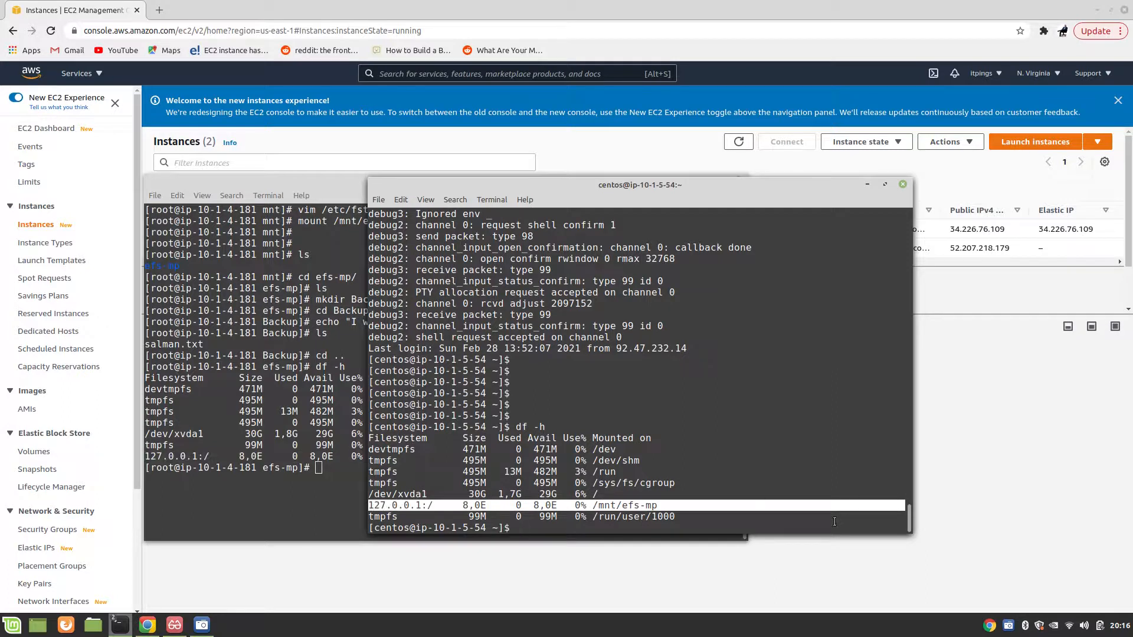
Step: Change to the /mnt/efs-mp/ directory on ip-10-1-5-54 and list its contents
click(787, 522)
text(cd /mnt/)
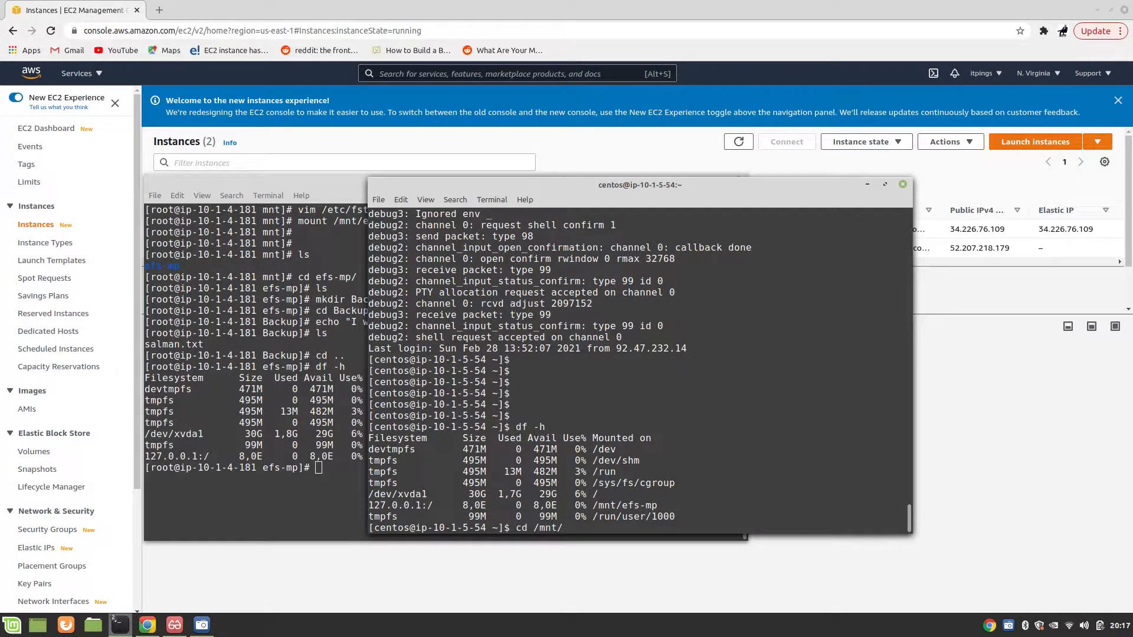
text(efs-mp/)
key(Return)
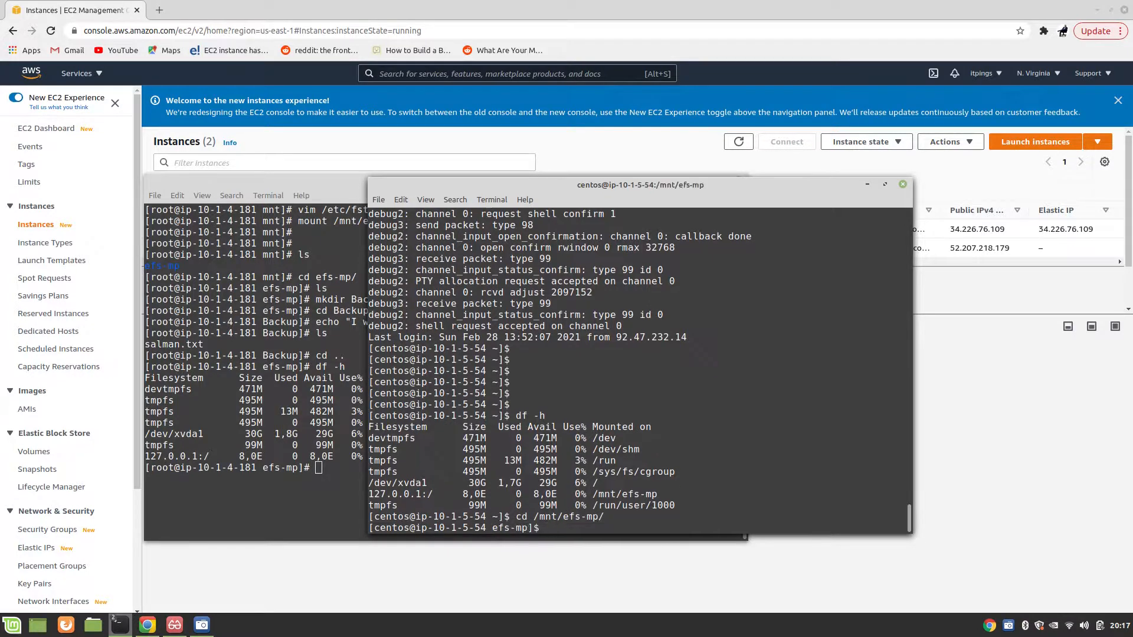
text(ls)
key(Return)
Step: Change into the Backup/ directory, list its files, and print the shared text file with cat
text(cd BA)
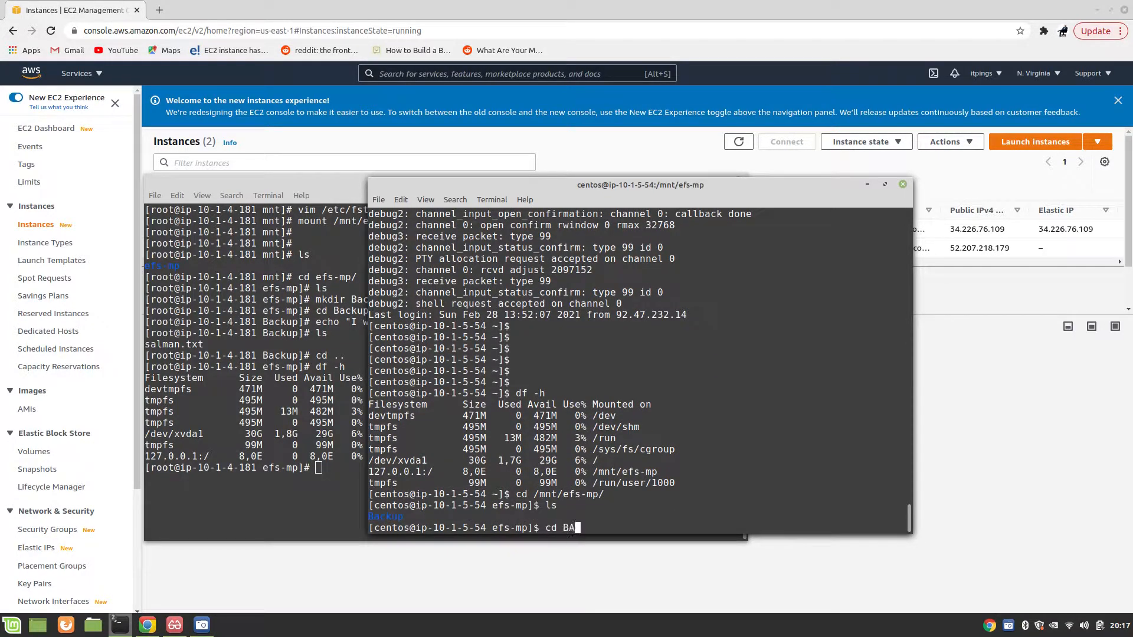
key(BackSpace)
text(ackup/)
key(Return)
text(ls)
key(Return)
text(cat sa)
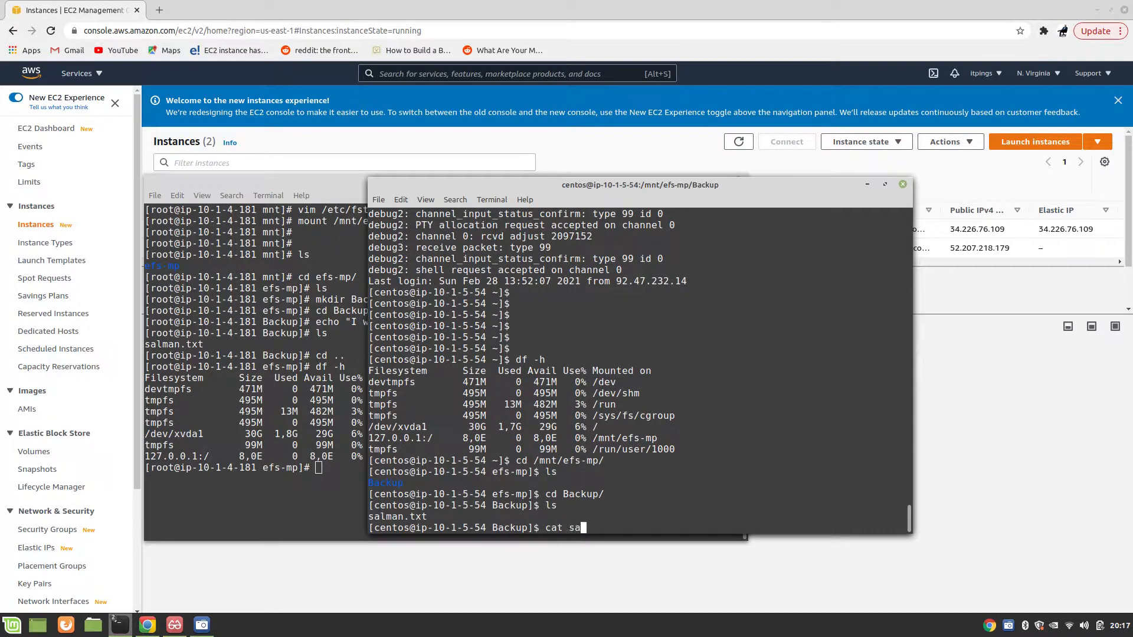
key(Tab)
key(Return)
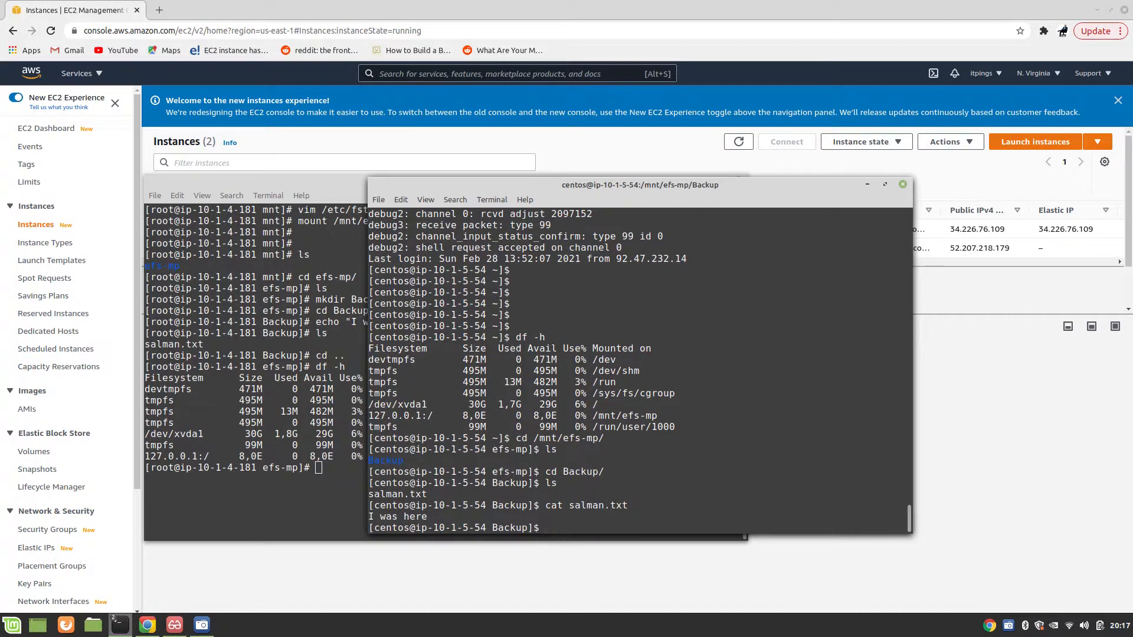